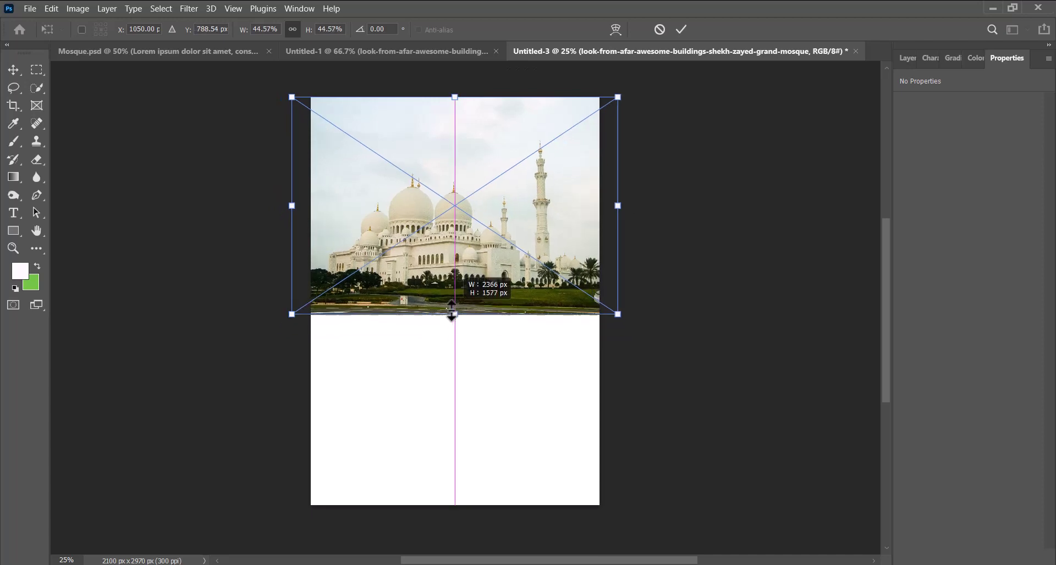
- Move the mosque photo up so it covers only the upper part of the page, extending past the page's top edge
drag(459, 258, 459, 209)
click(683, 29)
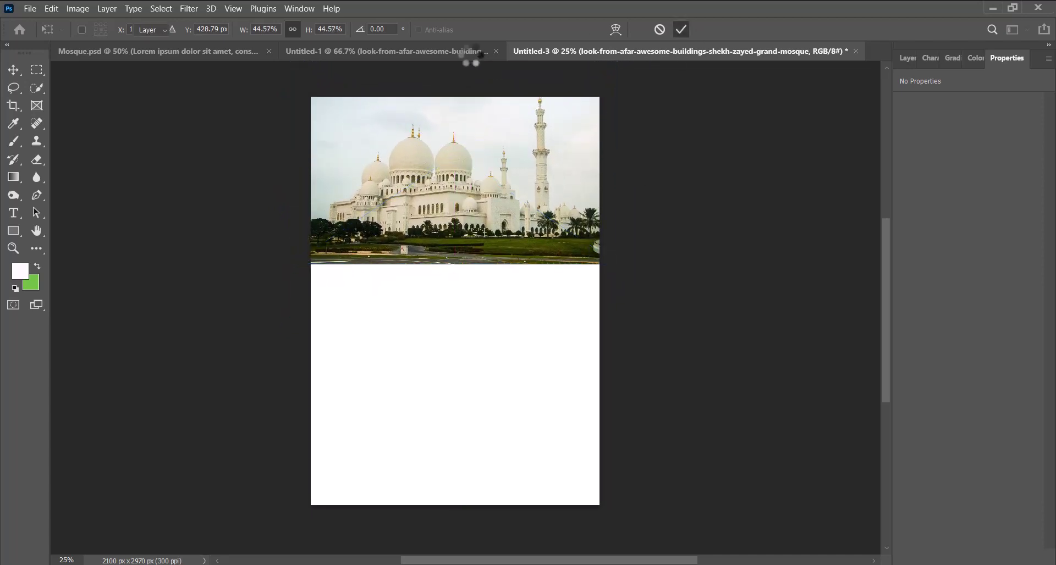
- Copy the torn yellow strip from Untitled-1 into Untitled-3, scale it to 188.11%, and centre it over the photo's lower edge
click(385, 52)
drag(469, 298, 455, 272)
key(ctrl+t)
drag(310, 292, 306, 286)
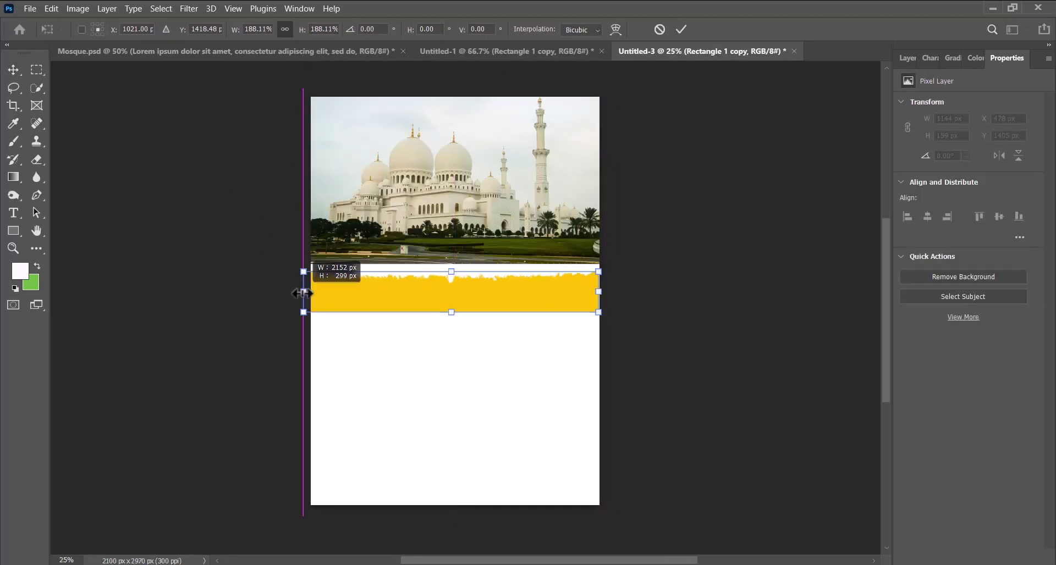
drag(427, 304, 497, 238)
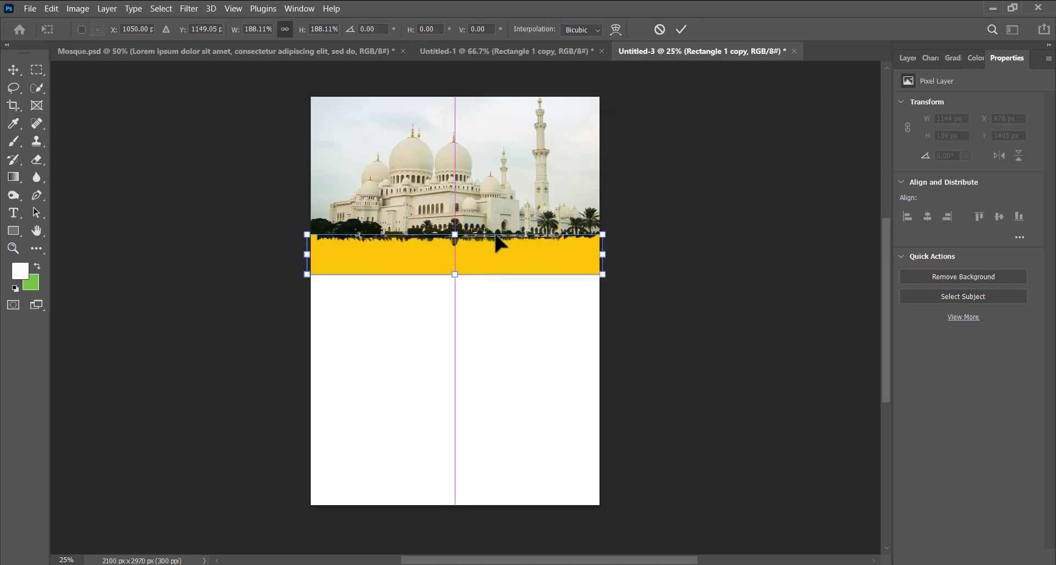
key(Return)
- Duplicate the yellow strip layer, flip the copy vertically, and shift it down to form a band torn along both edges
click(910, 55)
drag(962, 153, 1014, 558)
click(960, 179)
click(963, 144)
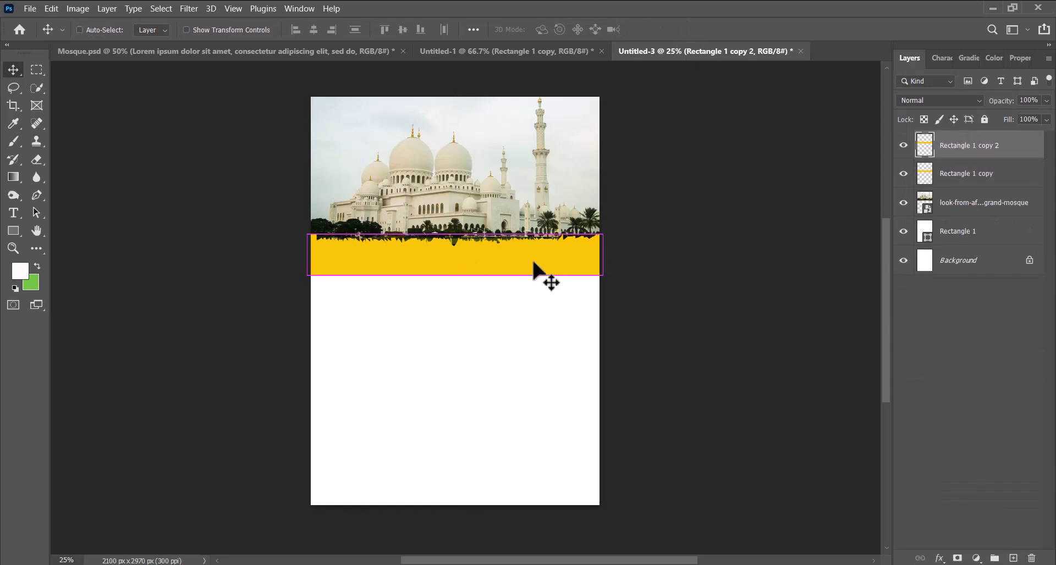
key(ctrl+t)
right_click(528, 272)
click(564, 556)
drag(467, 236, 495, 257)
click(682, 30)
shift+click(979, 175)
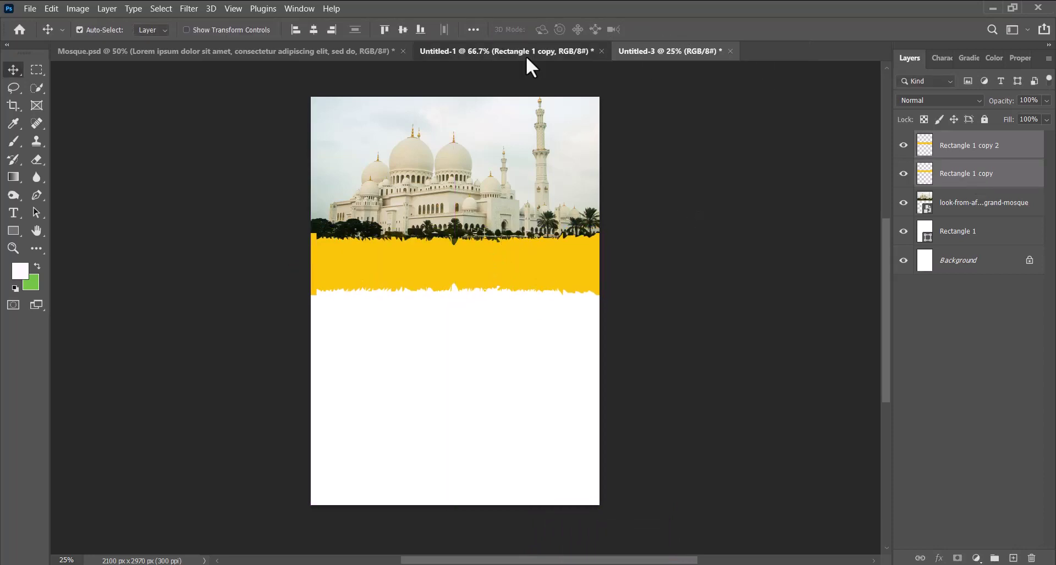
- Copy the Lorem ipsum text from Untitled-1 into Untitled-3 and place it in the lower part of the yellow band
click(527, 55)
drag(425, 335, 426, 333)
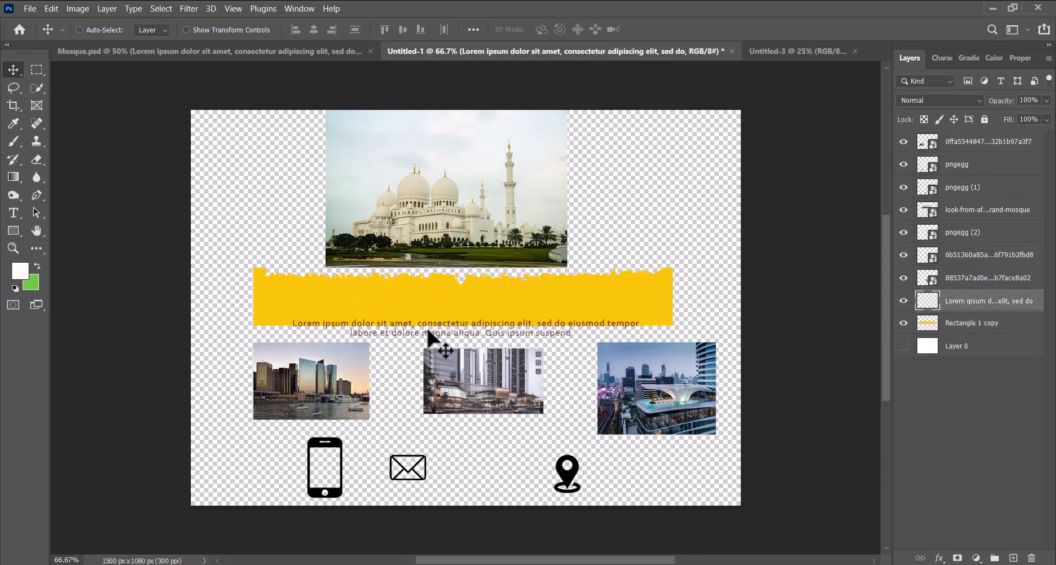
click(791, 50)
mouse_move(467, 294)
mouse_down()
mouse_move(457, 287)
mouse_move(454, 305)
mouse_move(458, 279)
mouse_up()
key(ctrl+t)
key(Return)
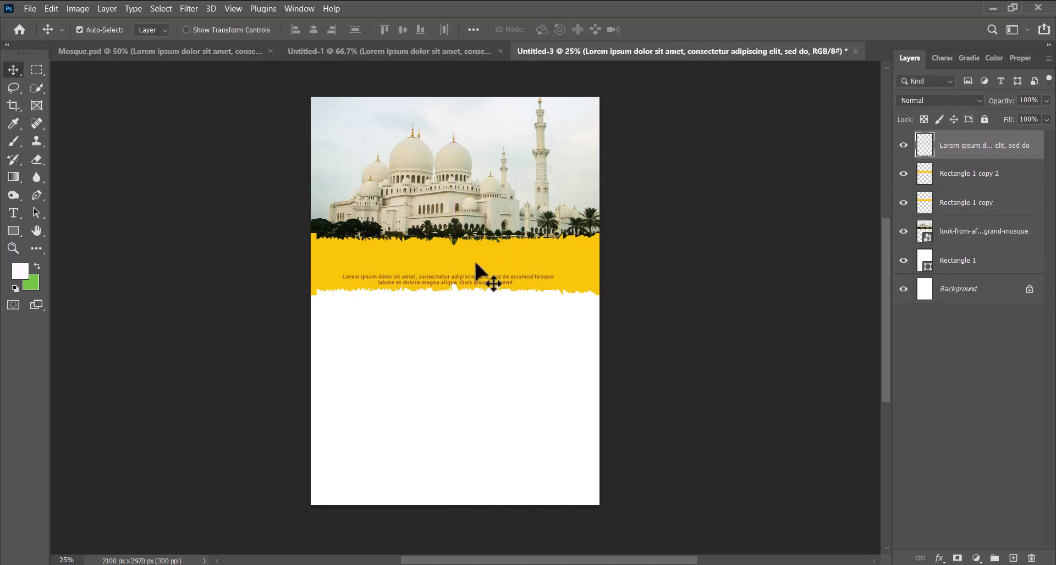
- Nudge the upper yellow strip up slightly to make the band taller
click(545, 250)
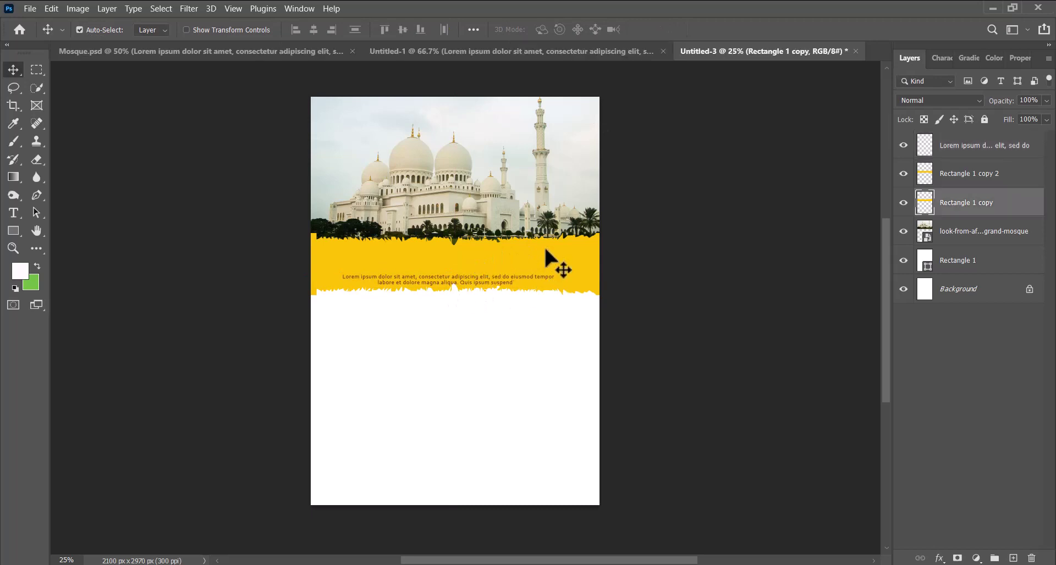
key(Up)
key(Up)
key(Up)
key(Up)
key(Up)
key(Up)
key(Up)
key(Up)
key(Up)
key(Up)
key(Up)
key(Up)
key(Up)
key(Up)
key(Up)
key(Up)
key(Up)
key(Up)
key(Up)
key(Up)
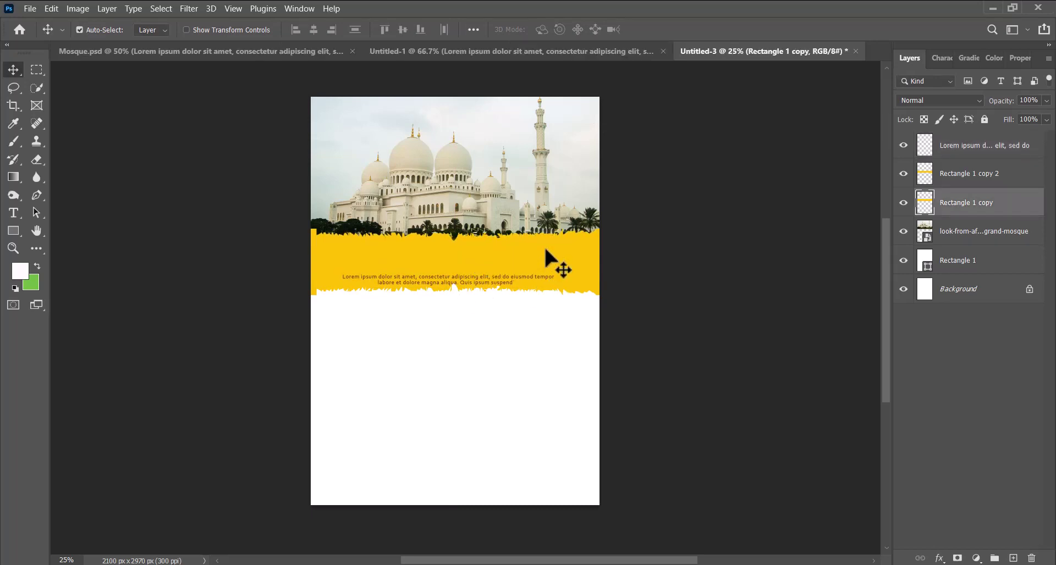
- Enlarge the Lorem ipsum text to span most of the yellow band and centre it horizontally
click(497, 276)
click(949, 156)
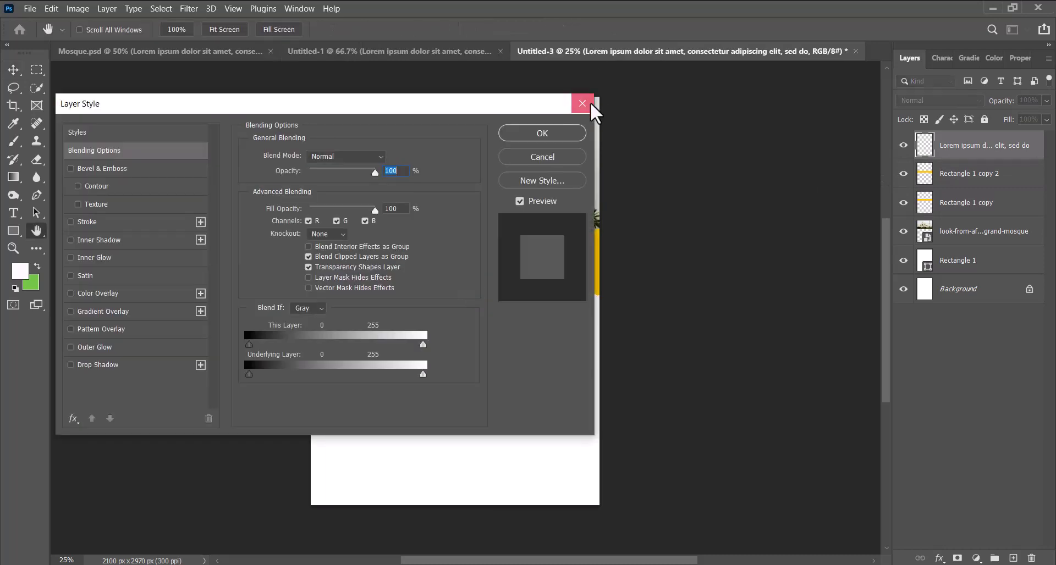
click(589, 104)
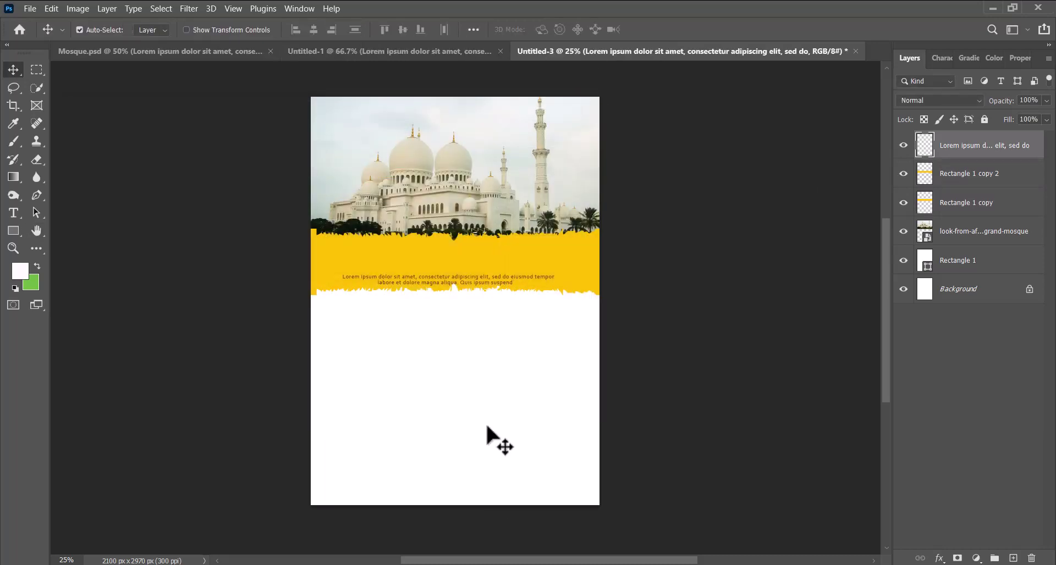
key(ctrl+t)
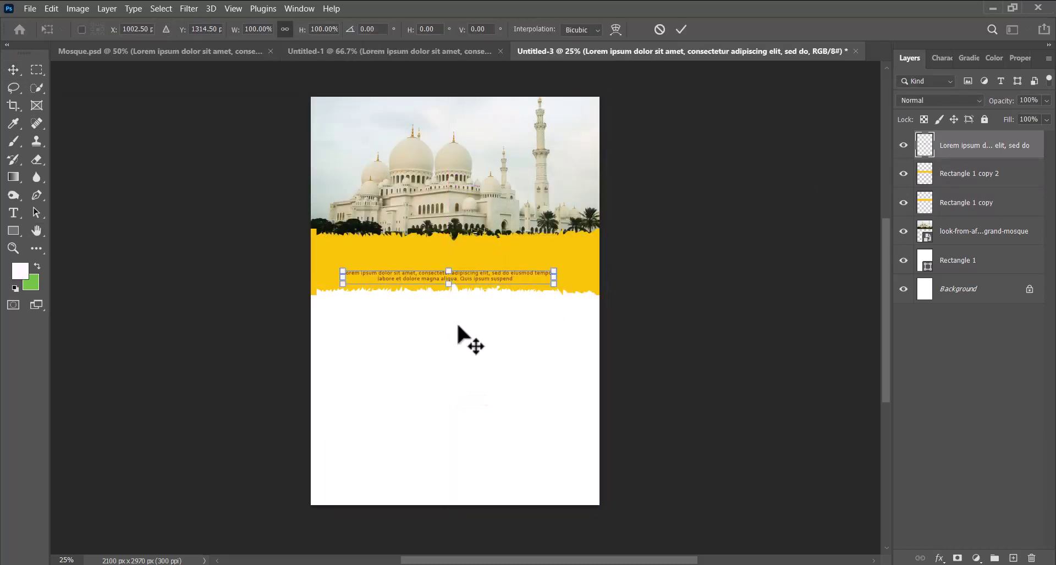
drag(448, 283, 457, 272)
click(681, 29)
- Add the title "Travel Holiday" in 12 pt Mattoa Demo on the yellow band above the Lorem ipsum text
click(503, 256)
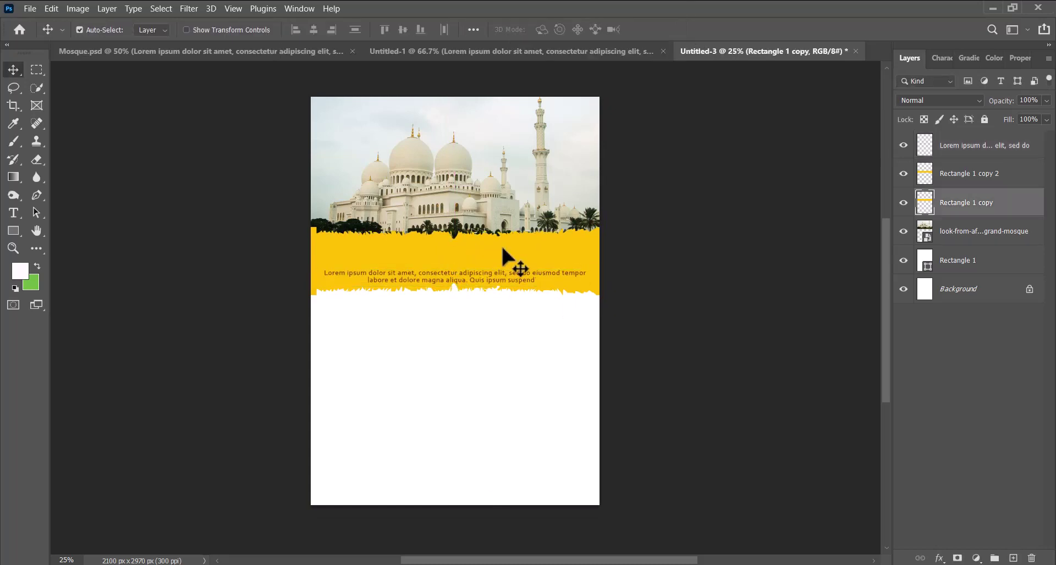
click(13, 213)
click(397, 242)
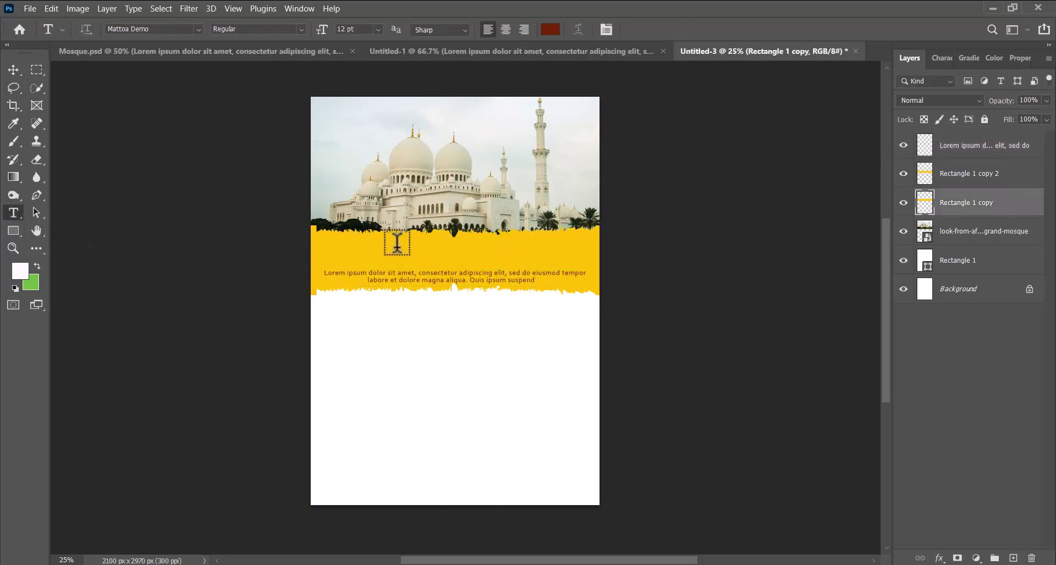
click(397, 245)
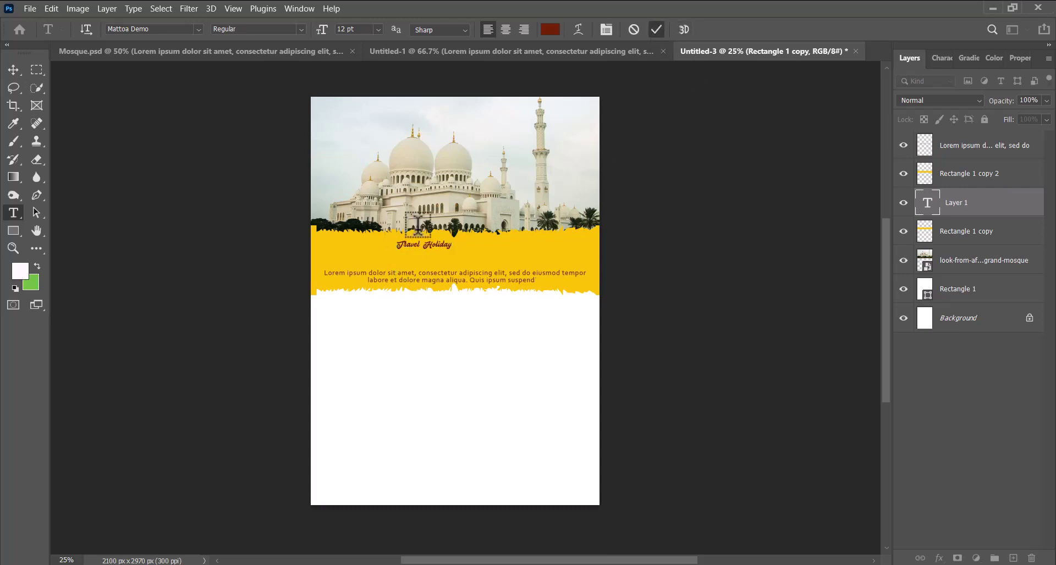
click(157, 146)
- Scale the Travel Holiday title to 265.54% and position it near the band's centre above the Lorem ipsum text
click(7, 71)
key(ctrl+t)
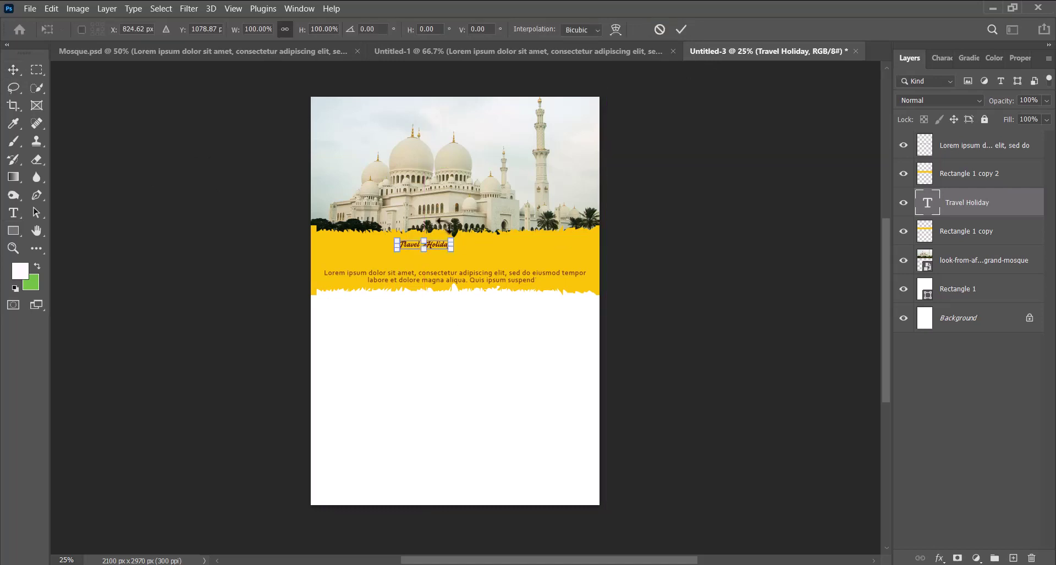
mouse_move(453, 250)
mouse_down()
mouse_move(496, 287)
mouse_move(454, 266)
mouse_up()
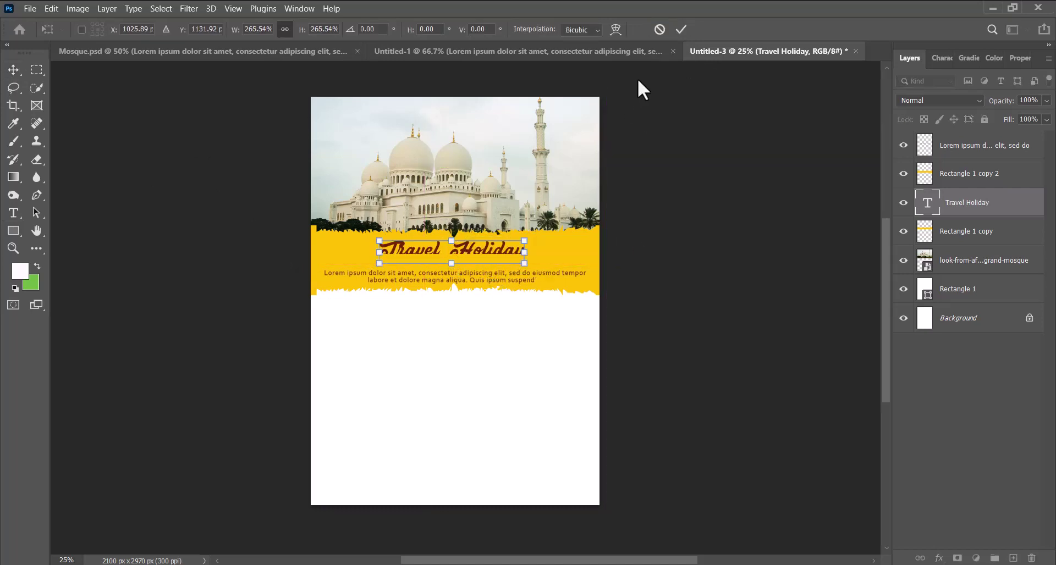
click(681, 29)
- Move the Travel Holiday layer above both yellow strip layers and shift the title slightly to the left
drag(1022, 211, 1008, 174)
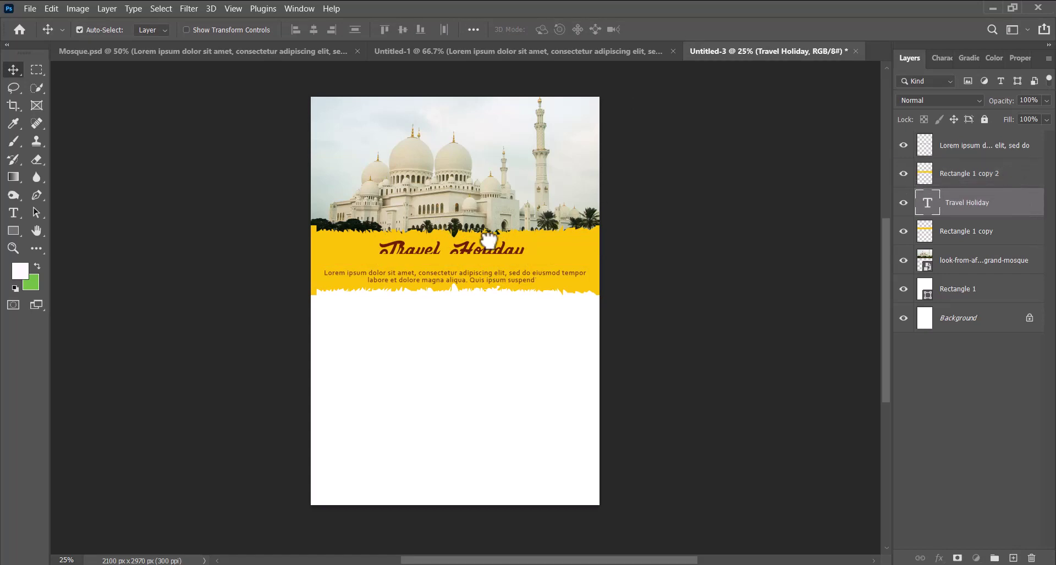
drag(480, 253, 957, 187)
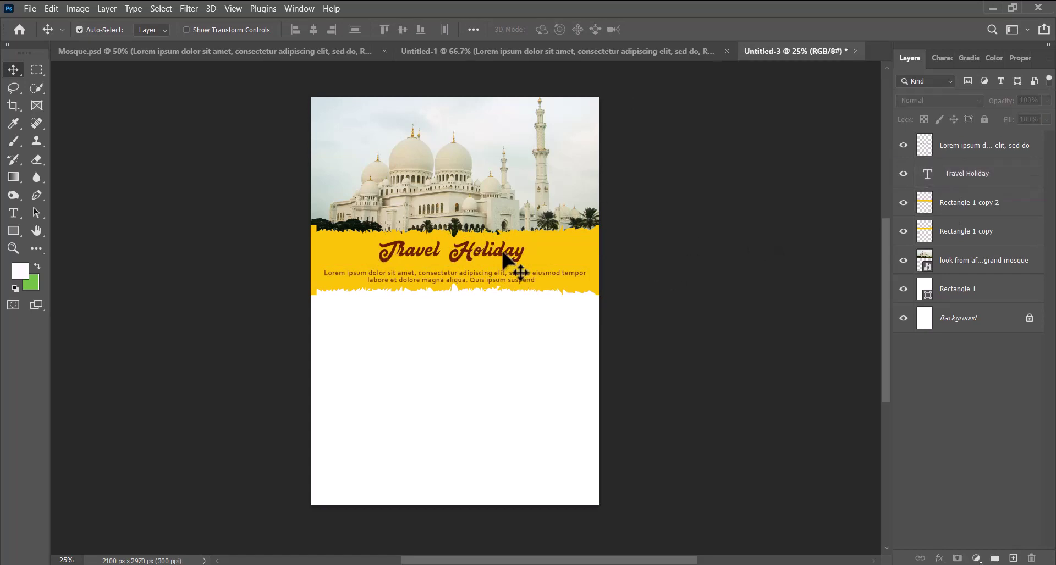
drag(514, 266, 501, 265)
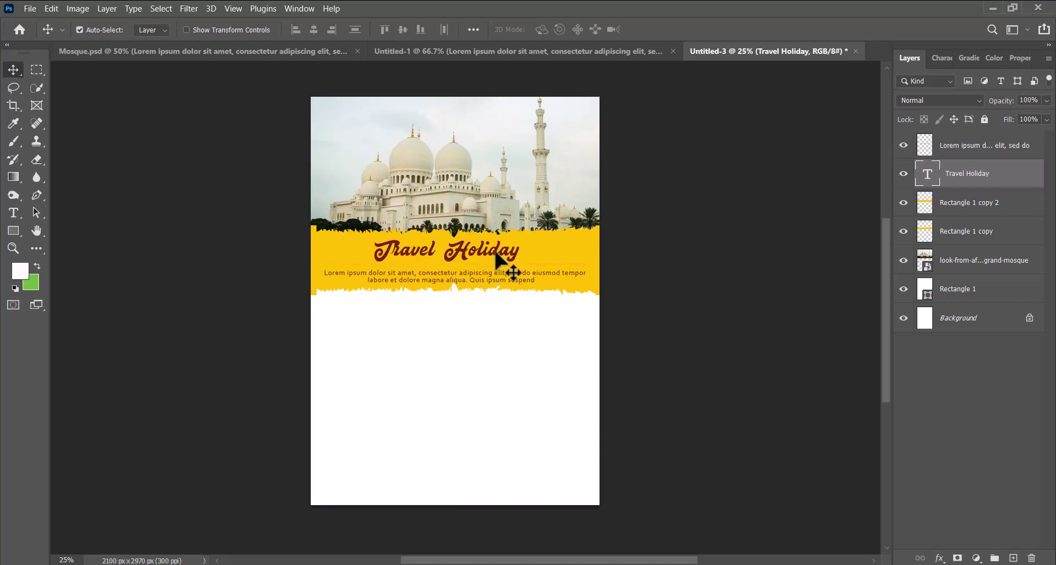
- Nudge the Lorem ipsum text up slightly, closer to the Travel Holiday title
click(955, 144)
key(shift+Up)
key(shift+Up)
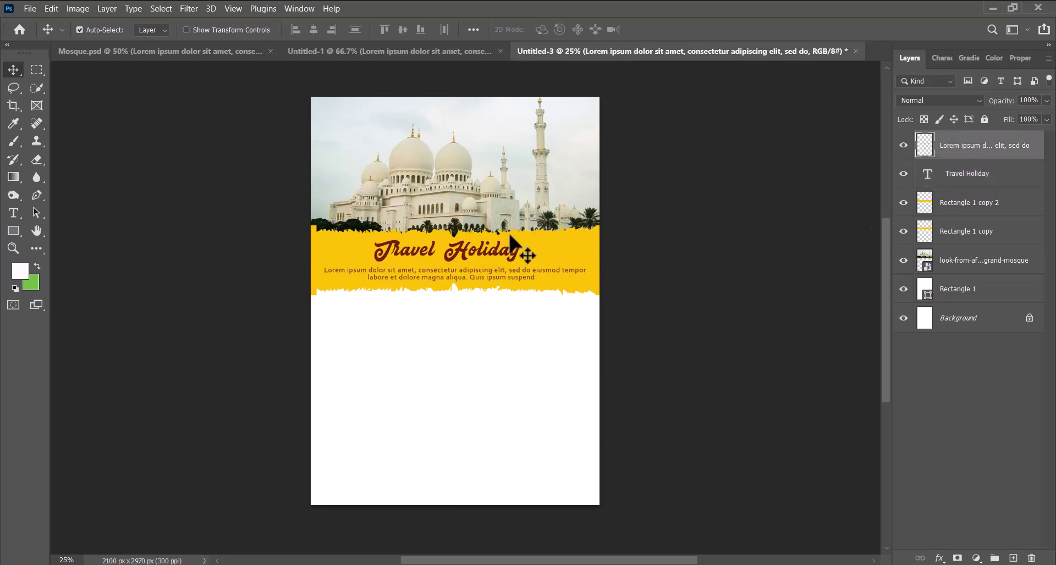
click(508, 231)
click(557, 281)
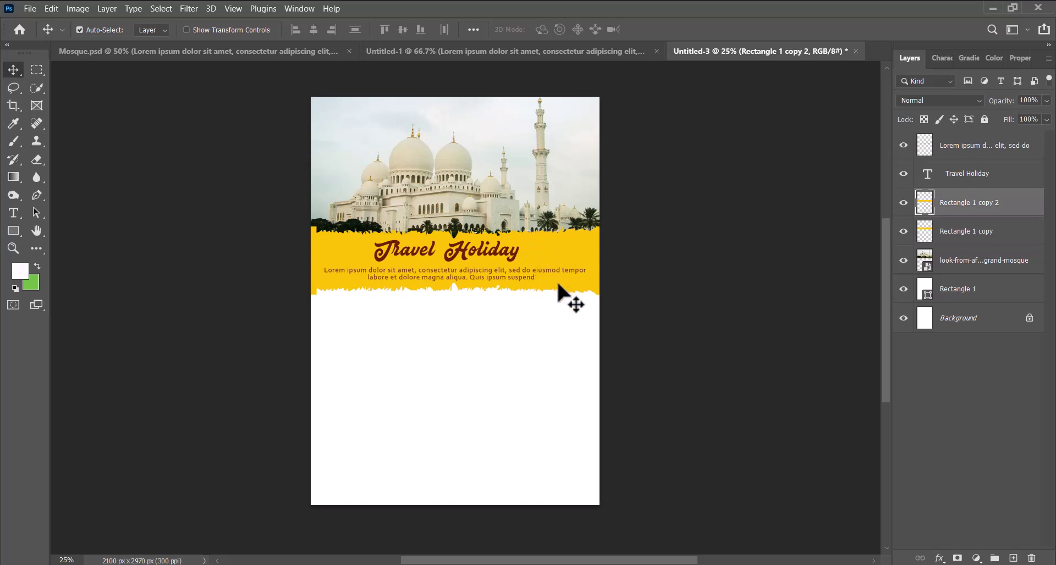
- Group the Lorem ipsum, Travel Holiday, and two yellow strip layers, then move the group up slightly over the photo
click(964, 236)
shift+click(972, 158)
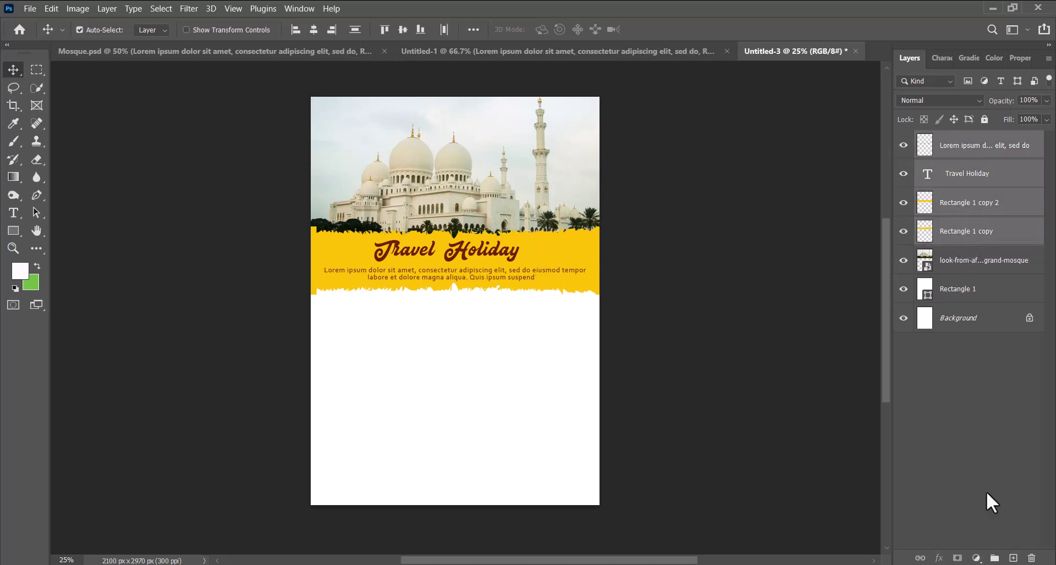
click(995, 558)
key(ctrl+t)
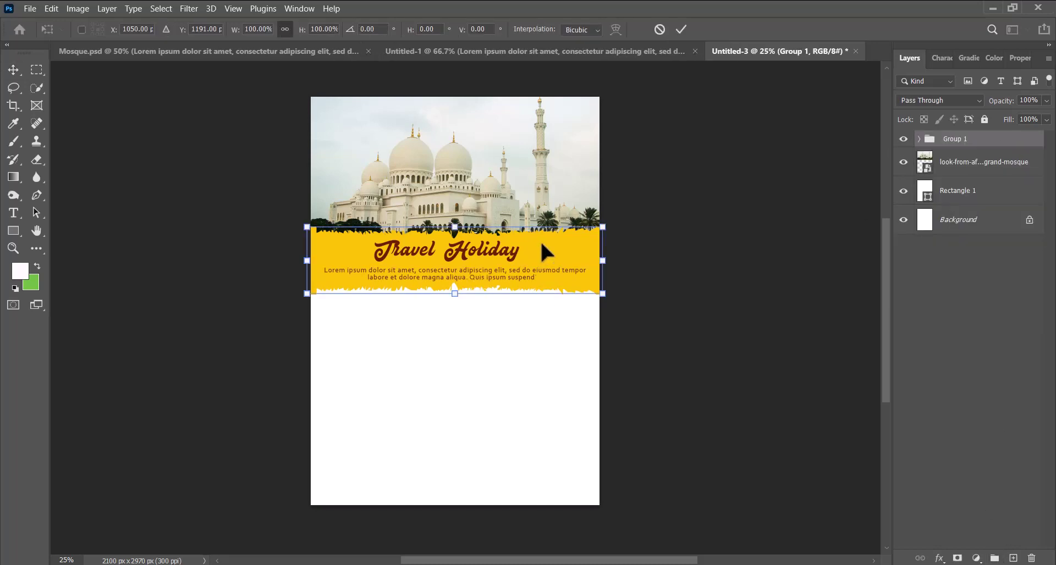
drag(540, 240, 540, 232)
click(682, 29)
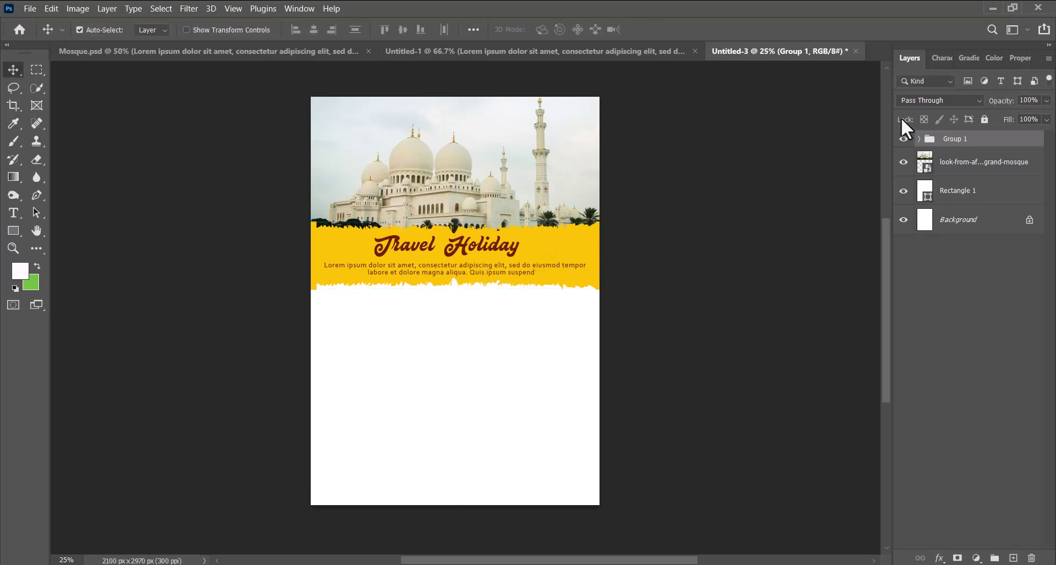
click(918, 139)
drag(985, 221, 969, 319)
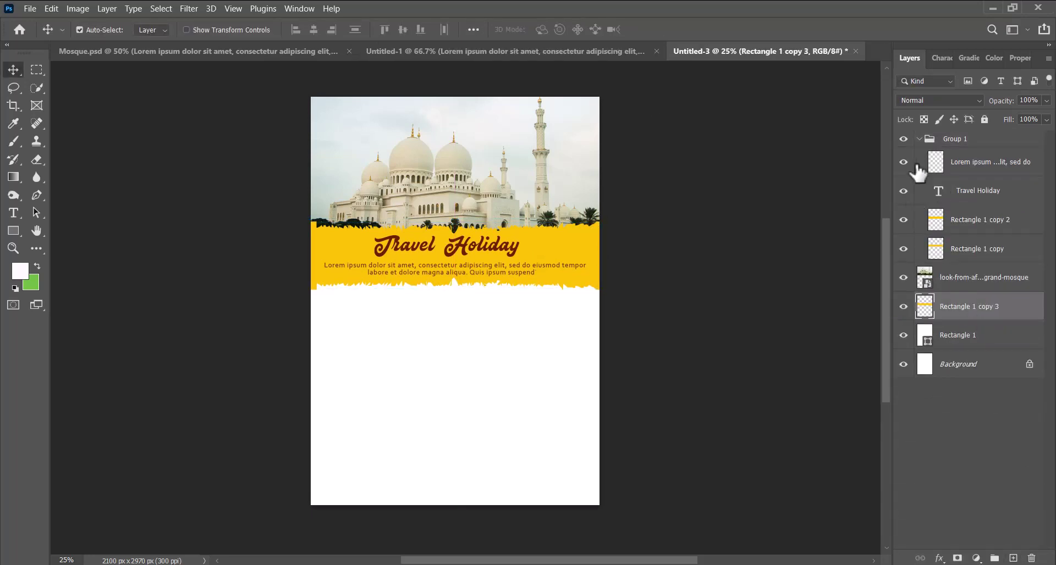
click(920, 140)
drag(957, 201, 955, 156)
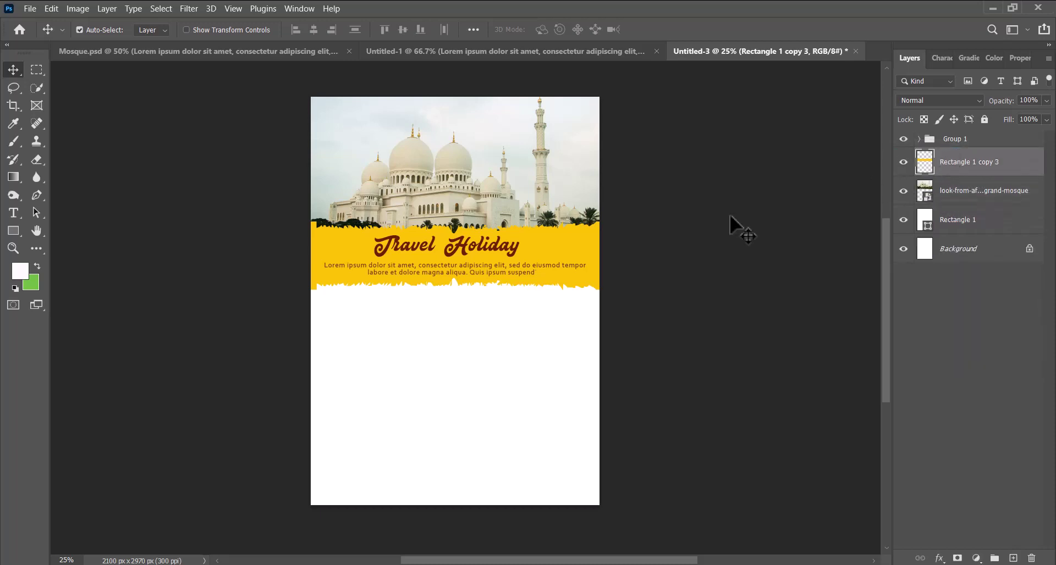
key(ctrl+t)
drag(547, 286, 544, 436)
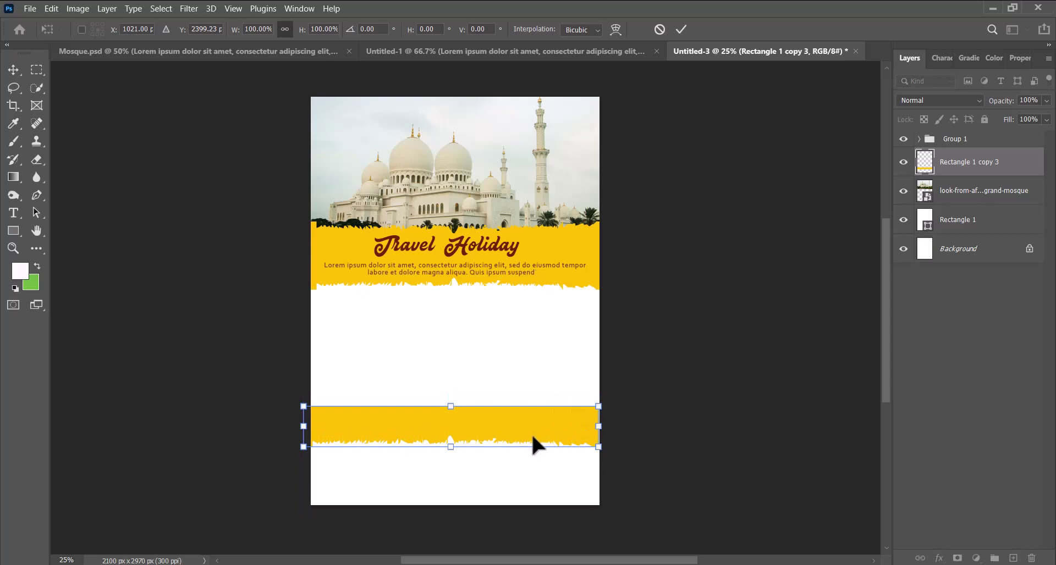
mouse_move(451, 407)
mouse_down()
mouse_move(460, 433)
mouse_move(457, 417)
mouse_up()
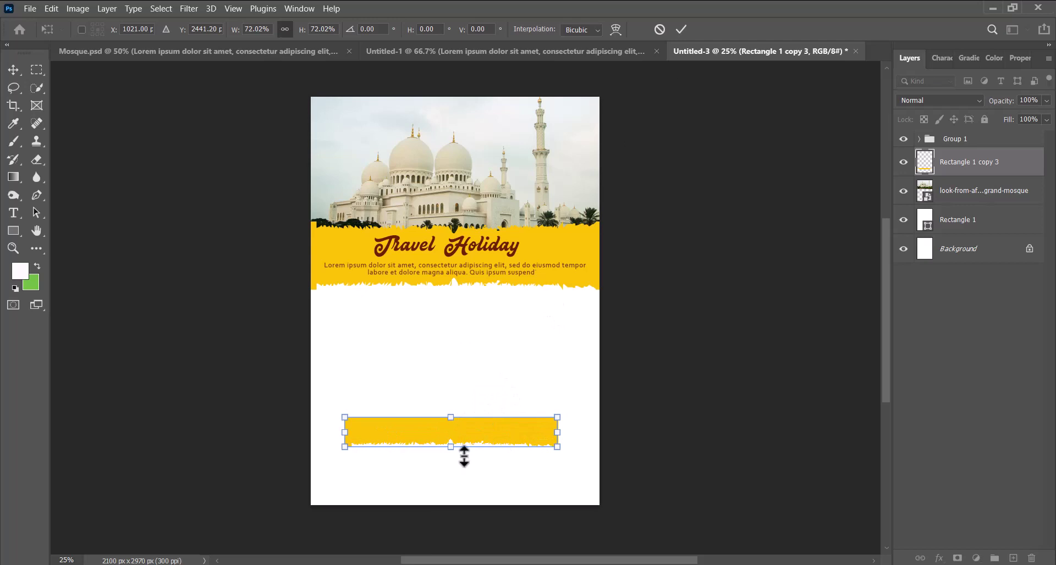
key(Return)
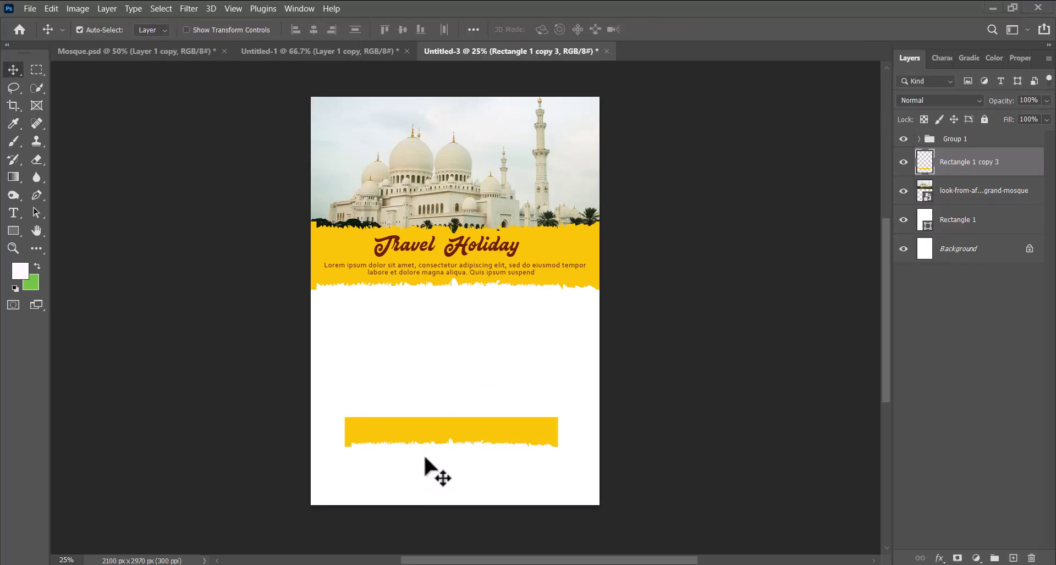
key(Delete)
- Copy the orange torn-edge rectangle from Untitled-1 into Untitled-3, enlarge it, and place it below the yellow band
click(374, 55)
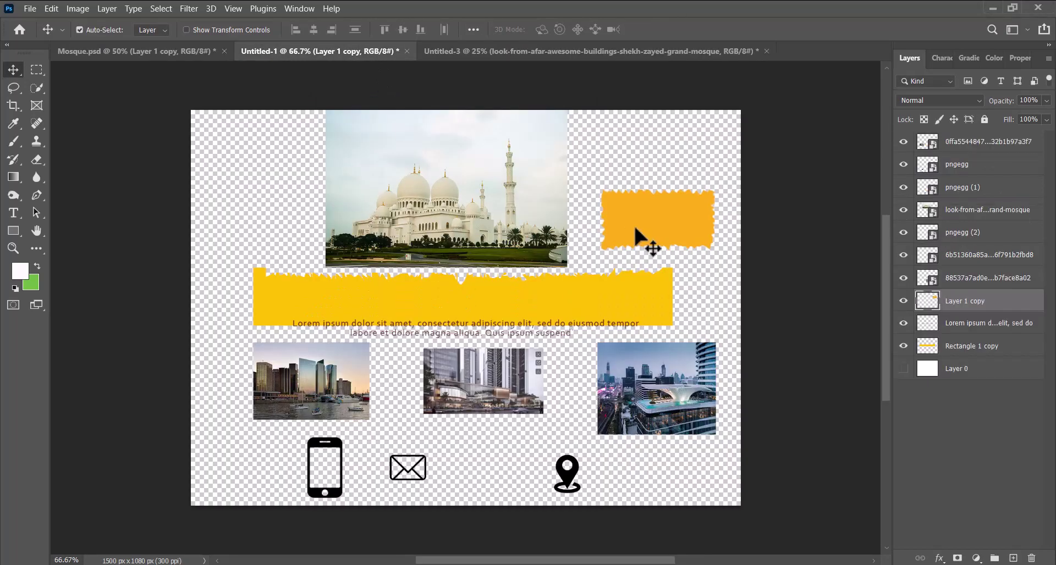
drag(634, 224, 458, 390)
key(ctrl+t)
click(680, 31)
- Duplicate the orange rectangle twice into a horizontal row and nudge the middle copy right to even out the gaps
drag(458, 391, 556, 389)
click(456, 384)
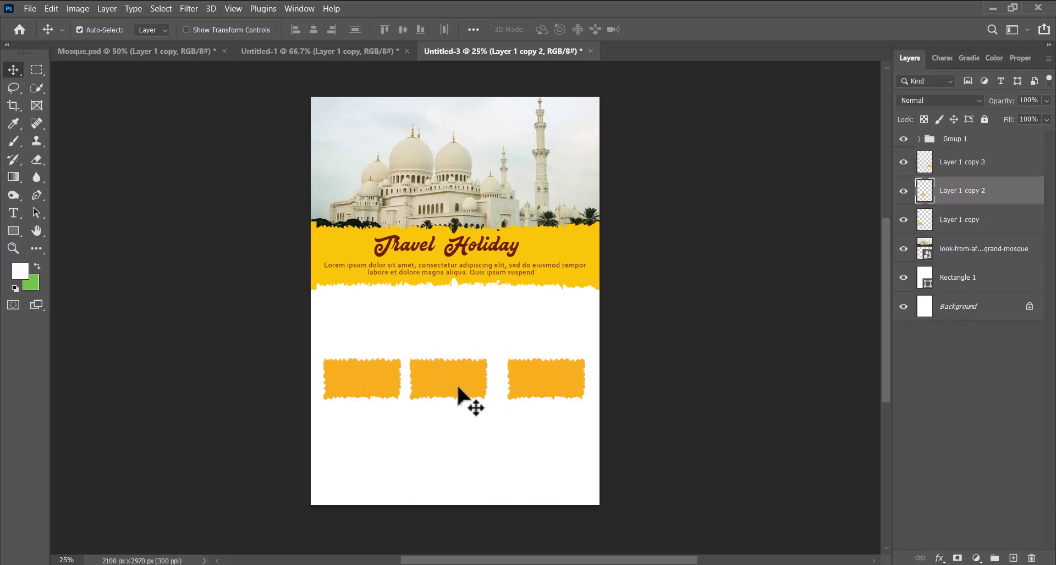
key(shift+Right)
key(shift+Right)
key(shift+Right)
key(shift+Right)
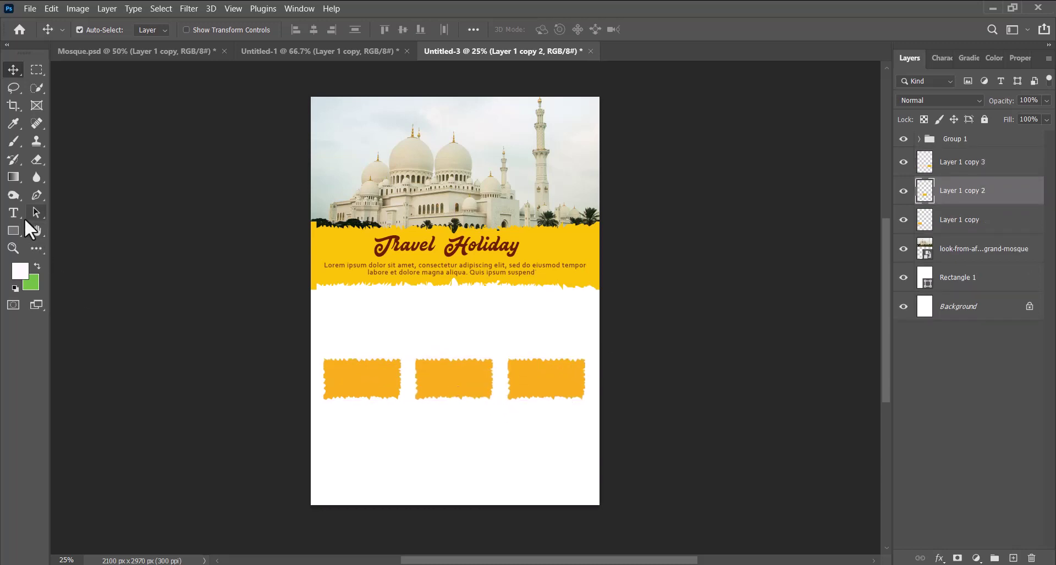
- Add the heading "Our Pakage" in 12 pt Mattoa Demo in the white area just below the yellow band
click(14, 213)
click(396, 297)
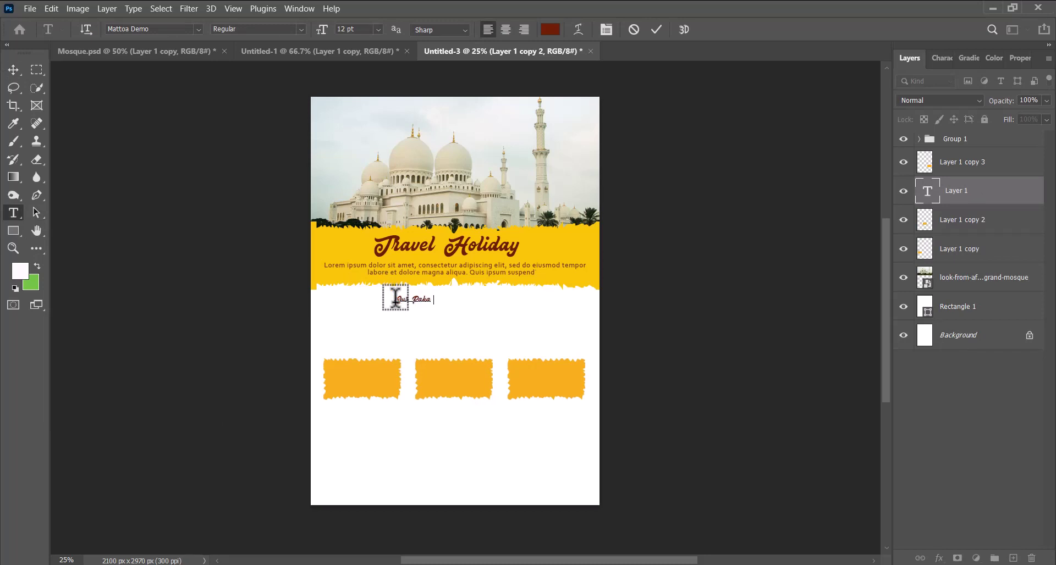
click(649, 35)
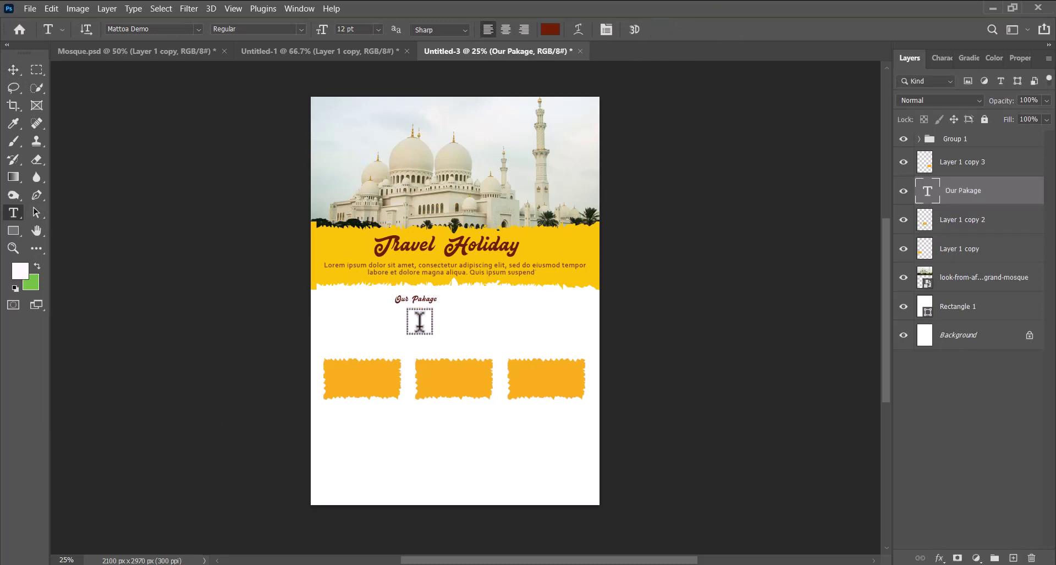
- Enlarge the "Our Pakage" heading to about 253% and position it just below the yellow band
key(ctrl+t)
drag(438, 304, 467, 311)
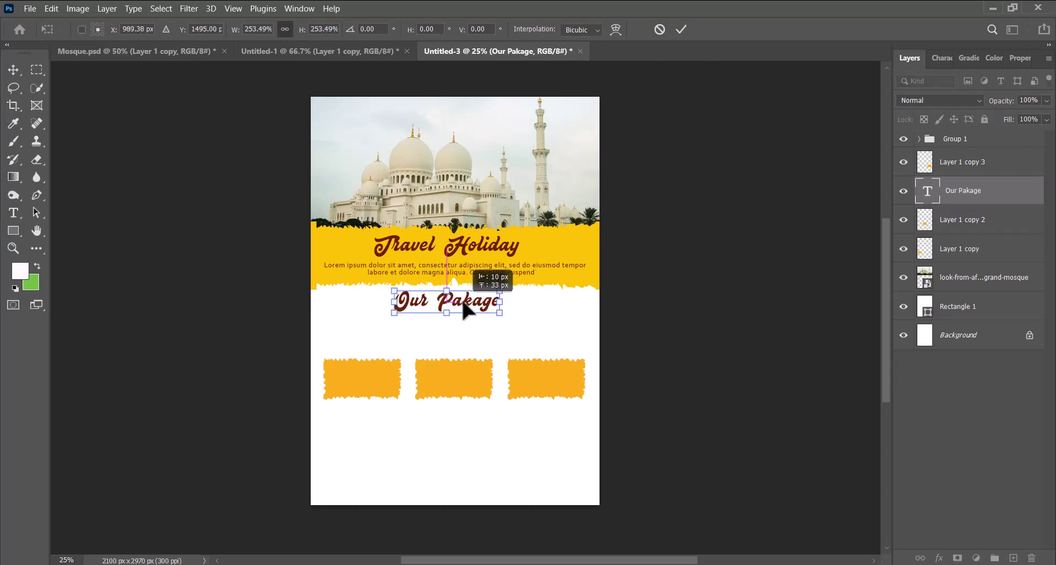
click(681, 29)
click(13, 70)
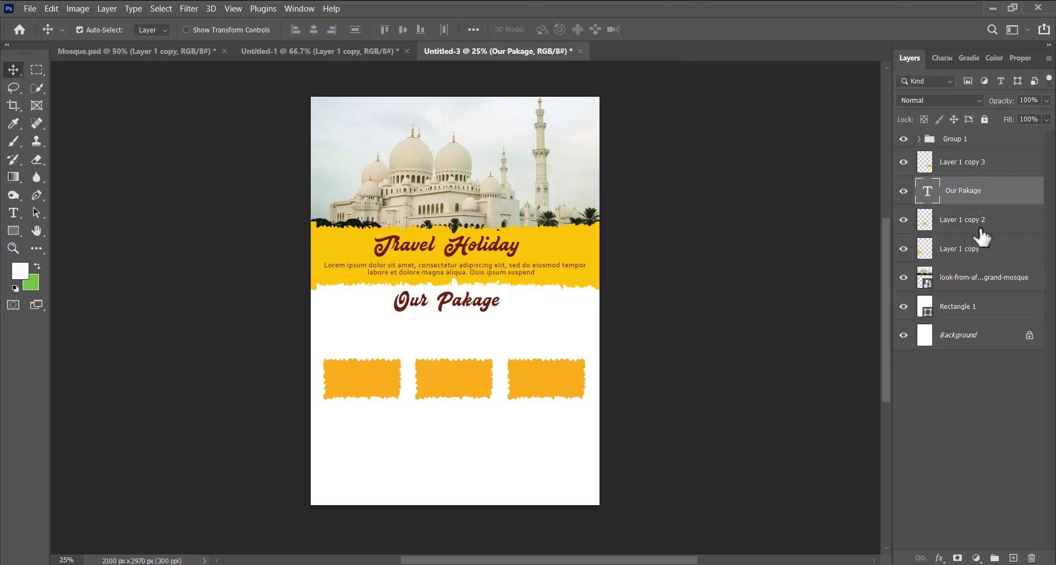
- Duplicate the Lorem ipsum paragraph layer out of Group 1 and stack the duplicate directly below the group
click(919, 139)
click(969, 165)
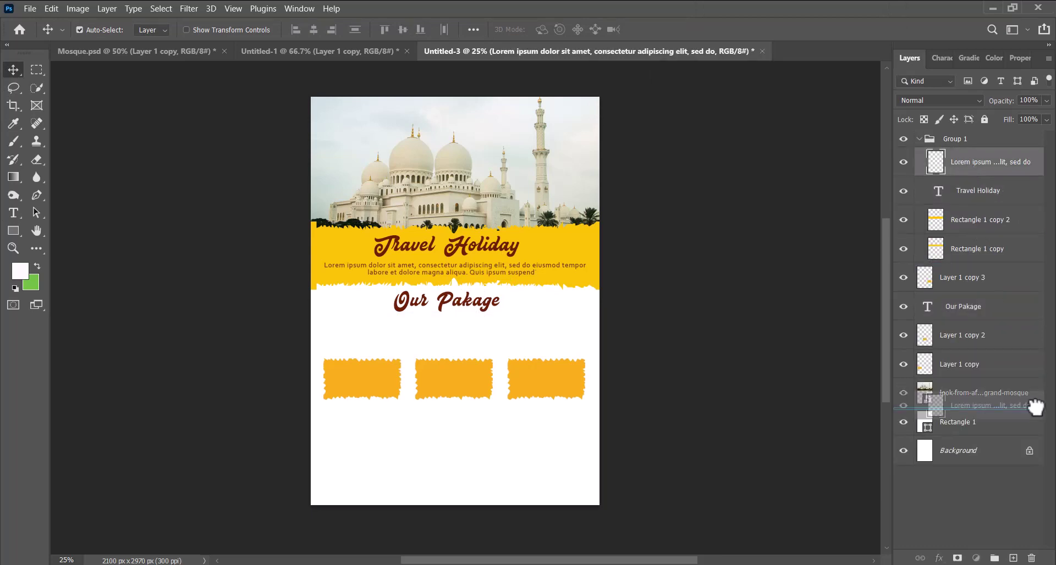
drag(987, 190, 910, 410)
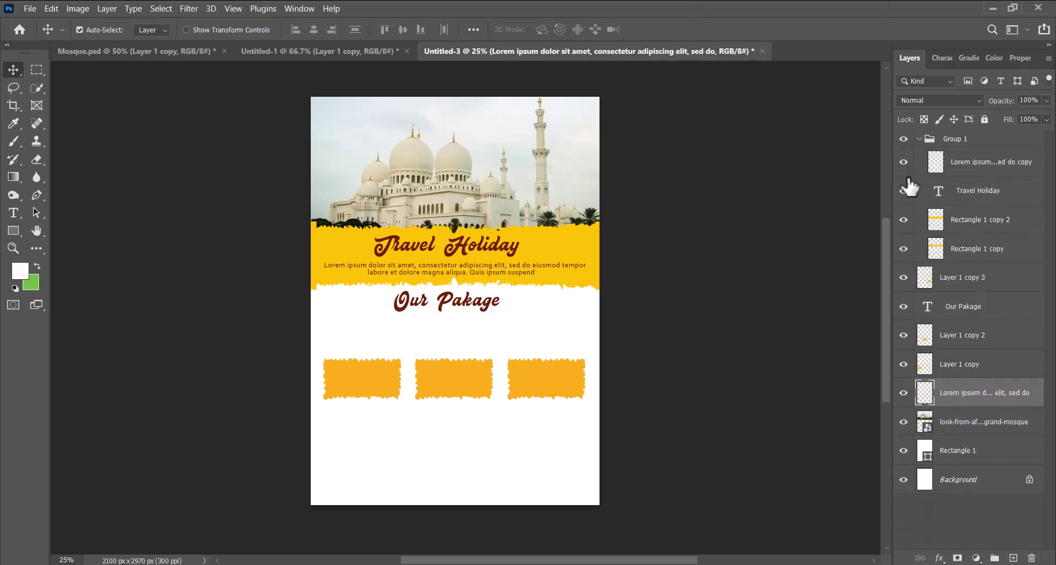
click(919, 139)
drag(969, 278, 965, 175)
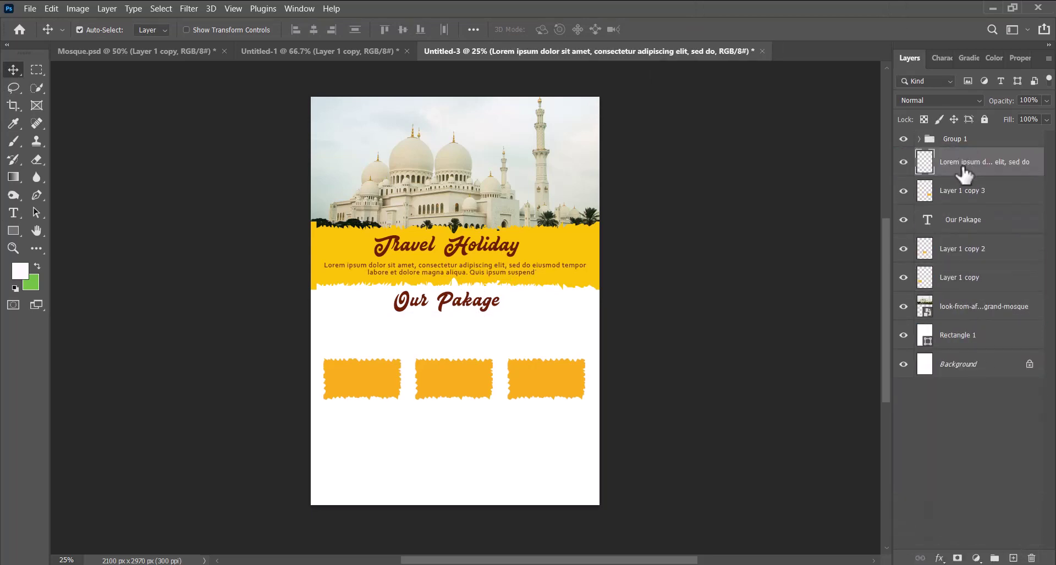
- Place the duplicated Lorem ipsum paragraph under the "Our Pakage" heading and nudge the heading slightly down
key(ctrl+alt+t)
drag(506, 265, 468, 329)
click(680, 29)
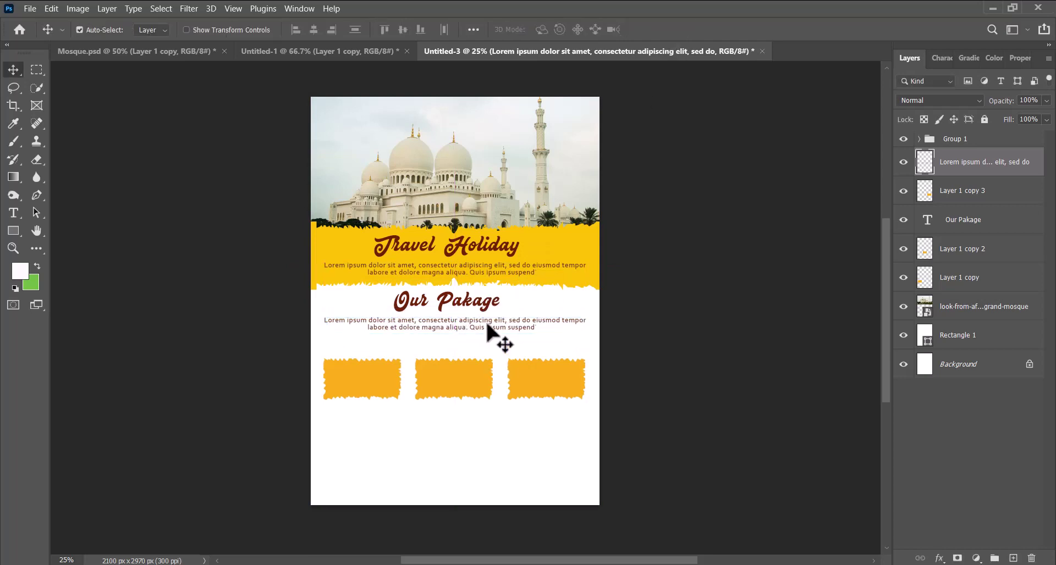
drag(487, 307, 487, 309)
click(467, 395)
click(478, 394)
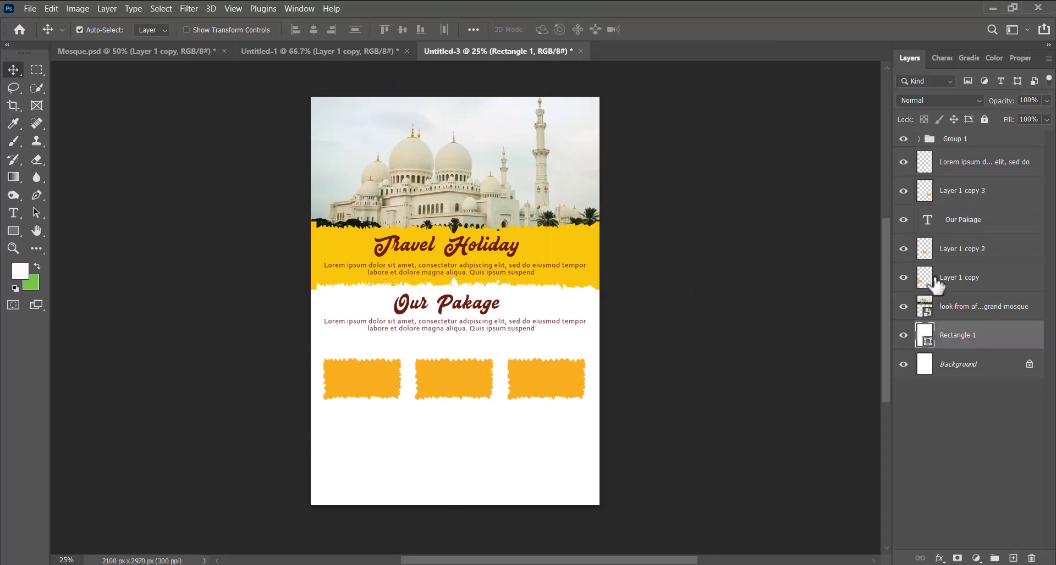
- Move the "Our Pakage" layer beneath the three orange box layers and shift the boxes up closer to the paragraph
drag(959, 219, 950, 294)
click(957, 193)
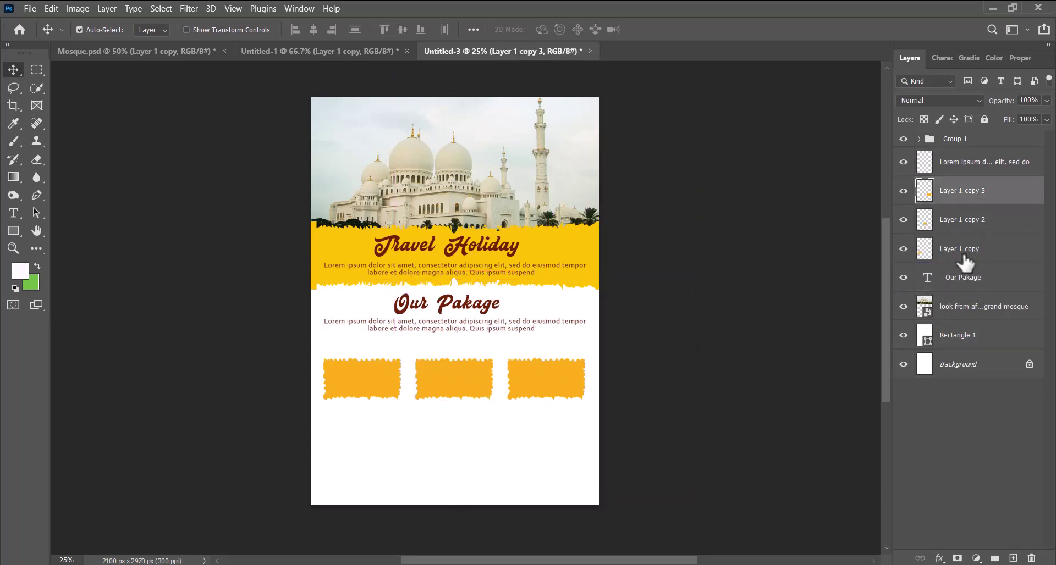
shift+click(964, 253)
key(ctrl+t)
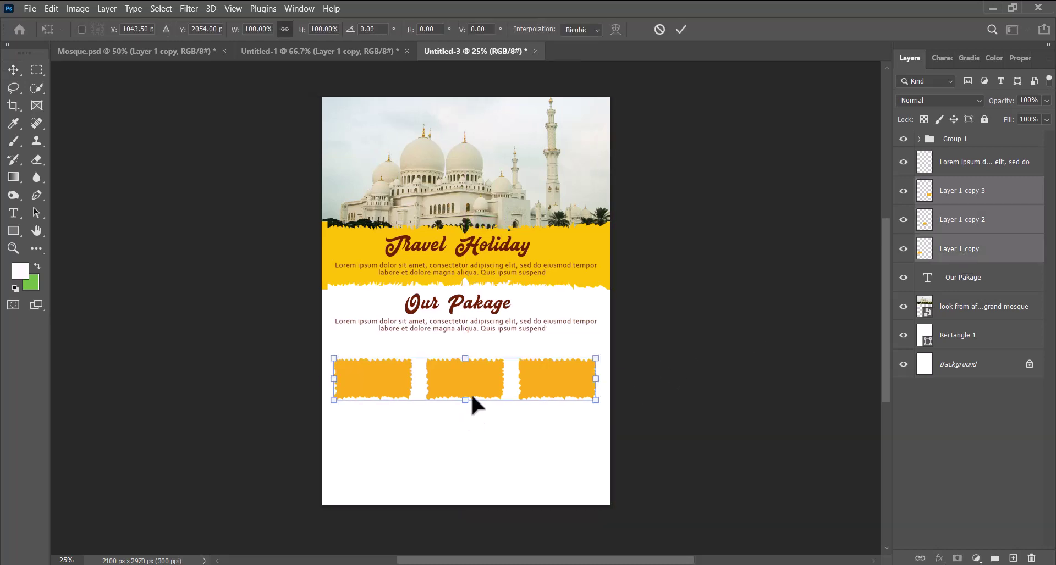
drag(471, 391, 472, 378)
click(681, 29)
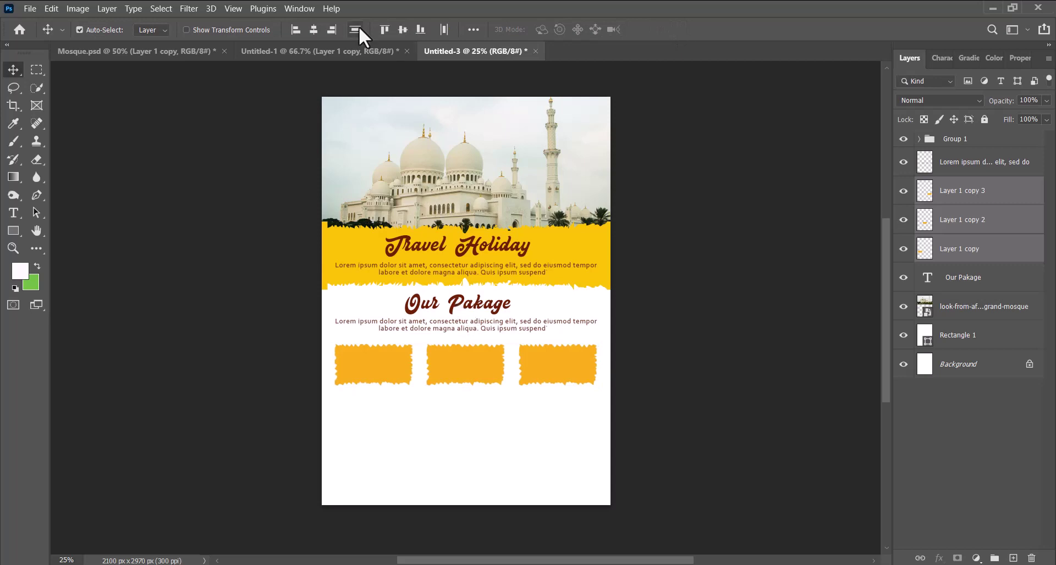
- Copy the waterfront skyline photo from Untitled-1 into Untitled-3 and scale it to about 82% to cover the first orange box
click(364, 50)
click(337, 398)
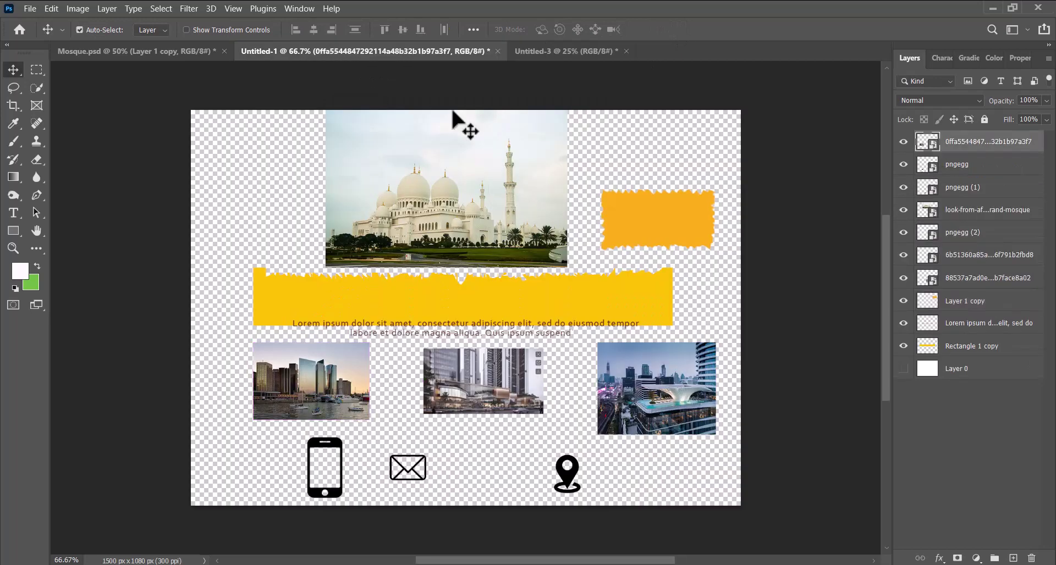
drag(452, 113, 371, 362)
key(ctrl+t)
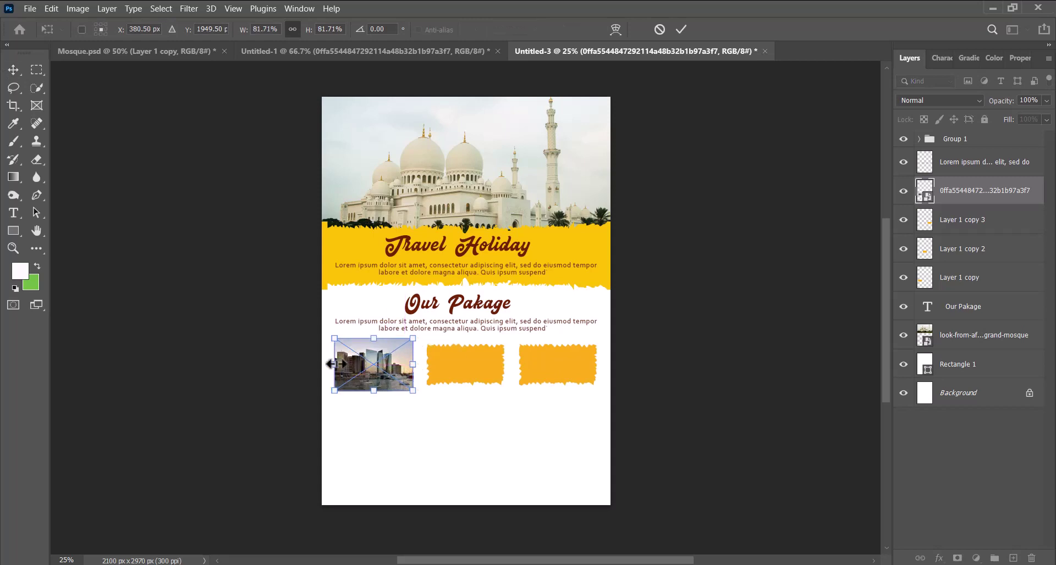
click(681, 29)
right_click(961, 193)
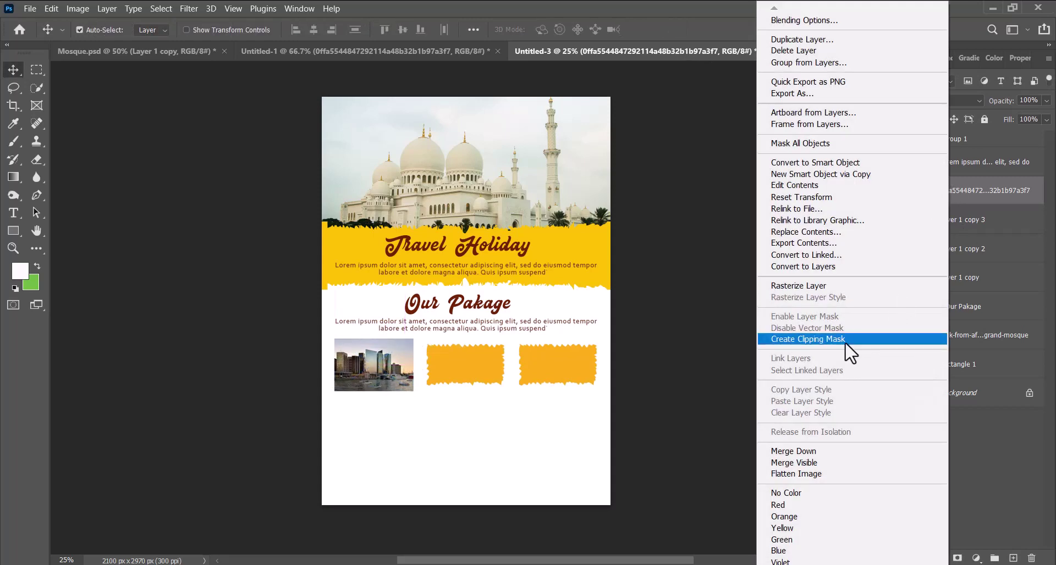
click(888, 344)
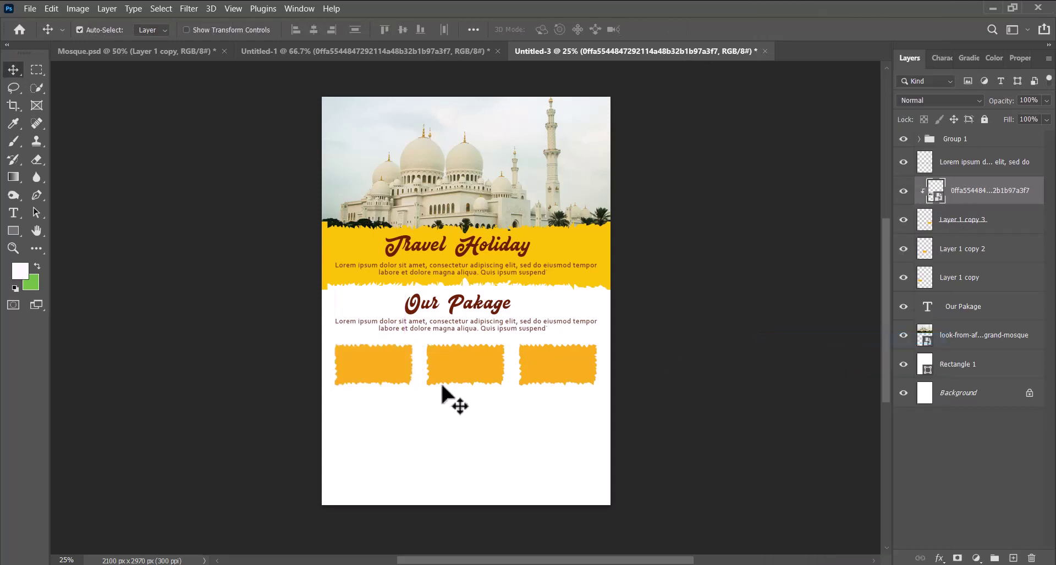
key(ctrl+alt+g)
- Restack the skyline photo layer directly above Layer 1 copy and clip it to that first orange box
drag(974, 215, 973, 177)
right_click(976, 190)
click(981, 207)
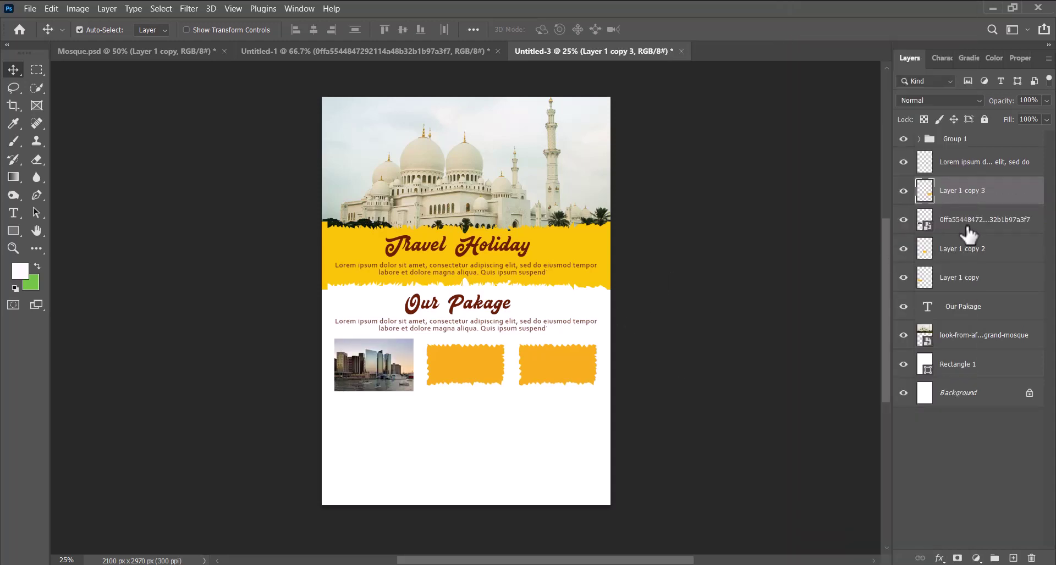
click(967, 228)
drag(960, 227, 946, 284)
click(927, 282)
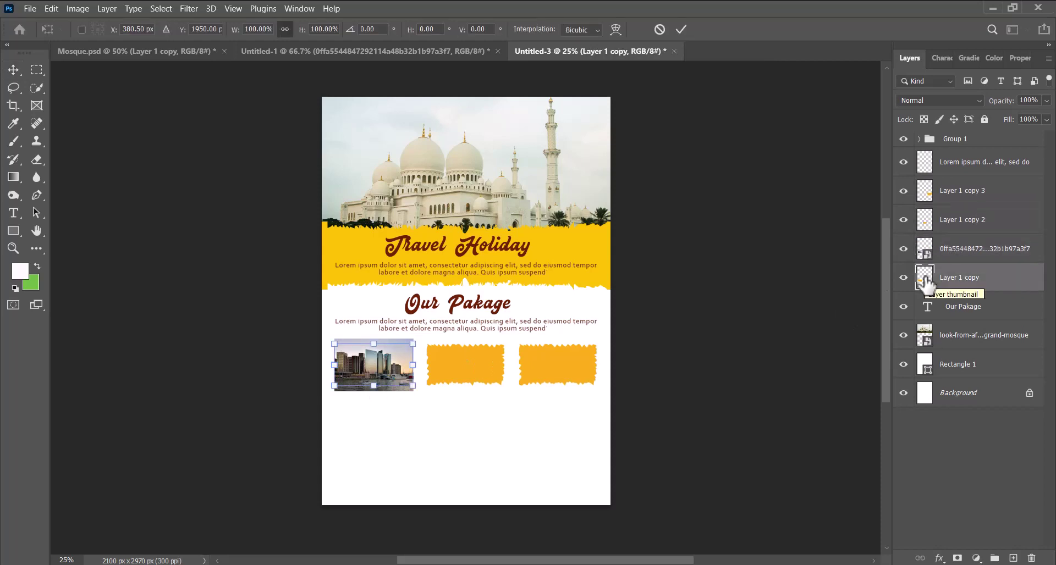
right_click(954, 251)
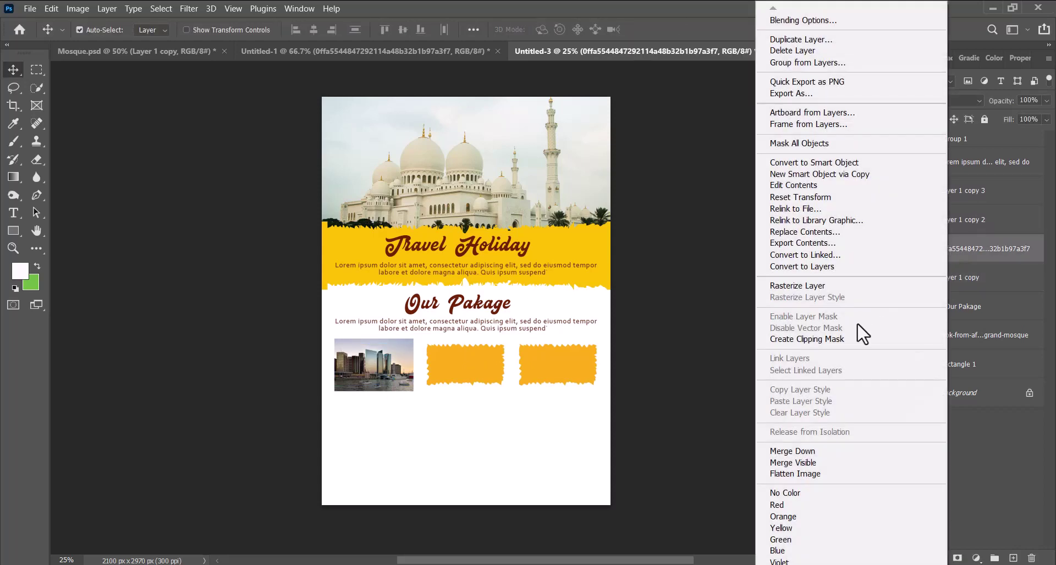
click(854, 336)
- Copy the high-rise towers photo from Untitled-1 over the middle orange box, scaled to about 85%, and clip it to Layer 1 copy 2
click(463, 378)
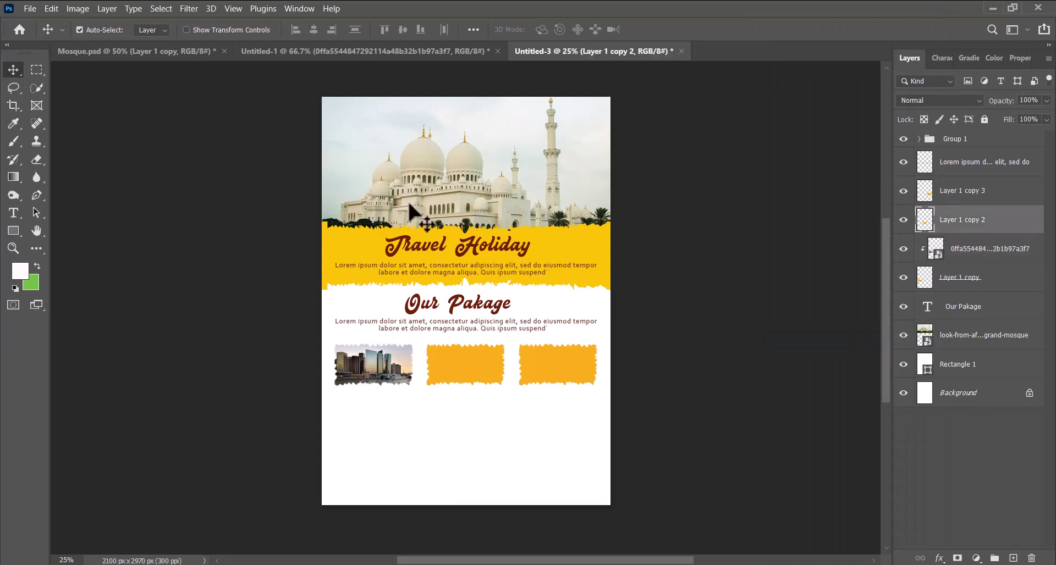
click(436, 50)
click(460, 410)
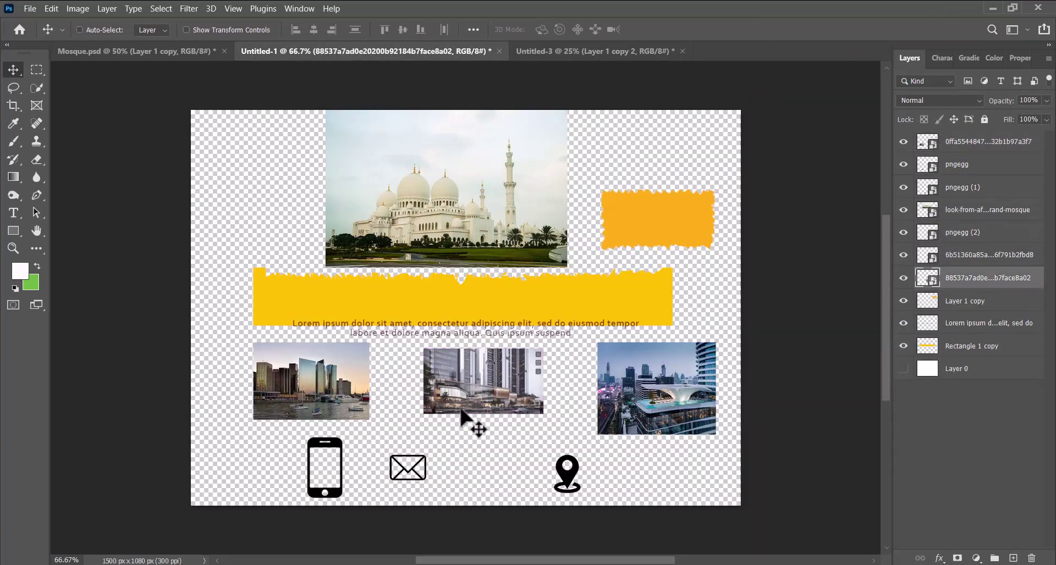
click(594, 50)
drag(404, 380, 451, 357)
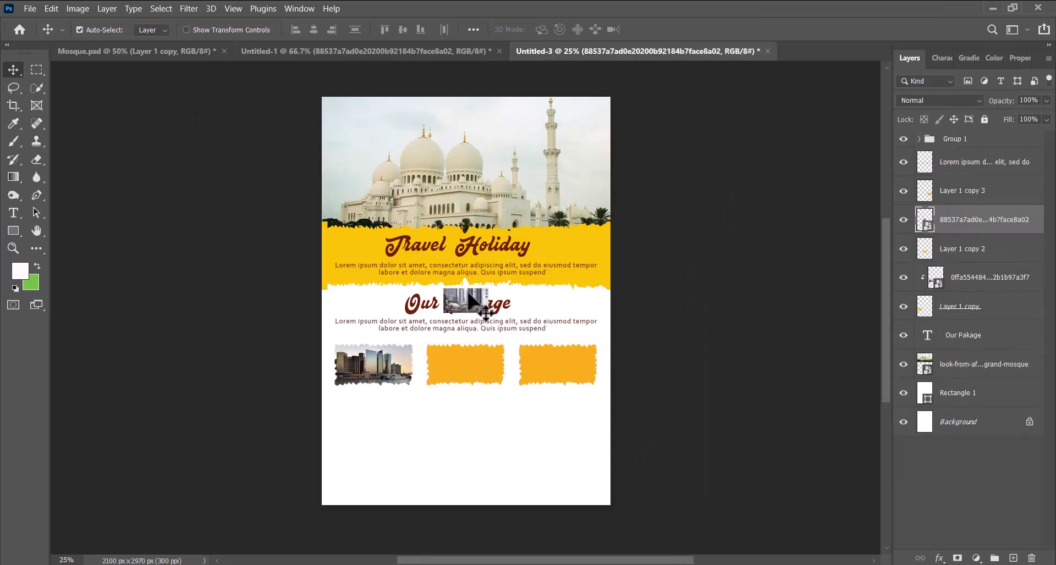
drag(463, 302, 465, 338)
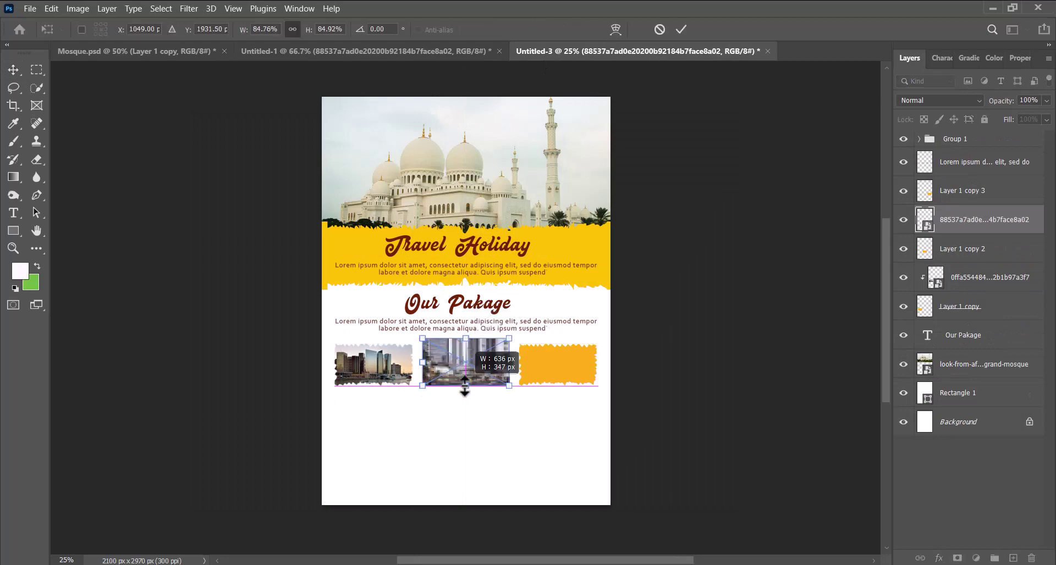
click(681, 26)
right_click(1010, 223)
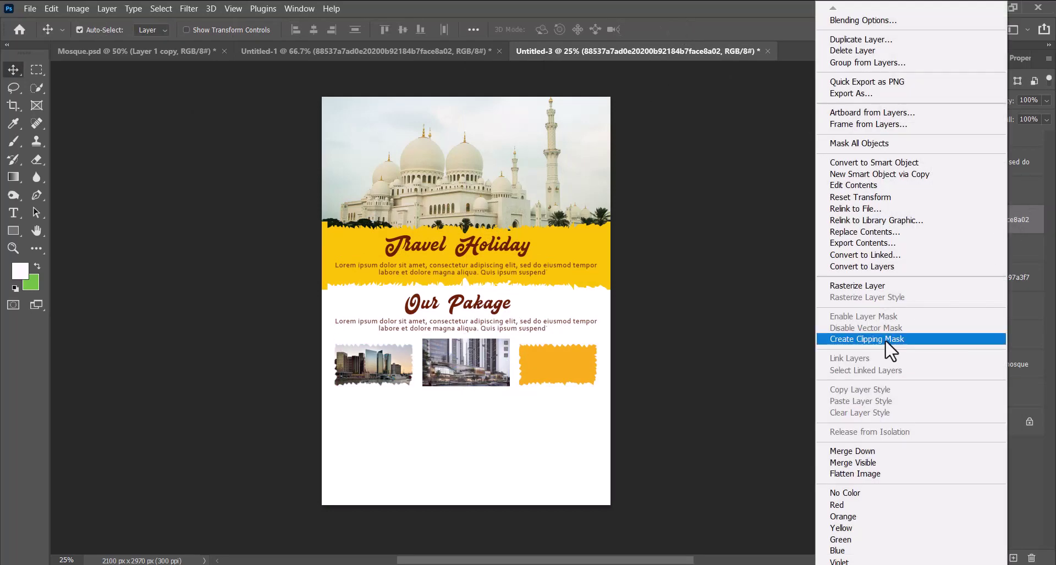
click(890, 339)
- Copy the remaining city photo from Untitled-1, scaled to cover the third orange box, and clip it to Layer 1 copy 3
click(426, 55)
drag(649, 404, 572, 357)
drag(979, 220, 976, 187)
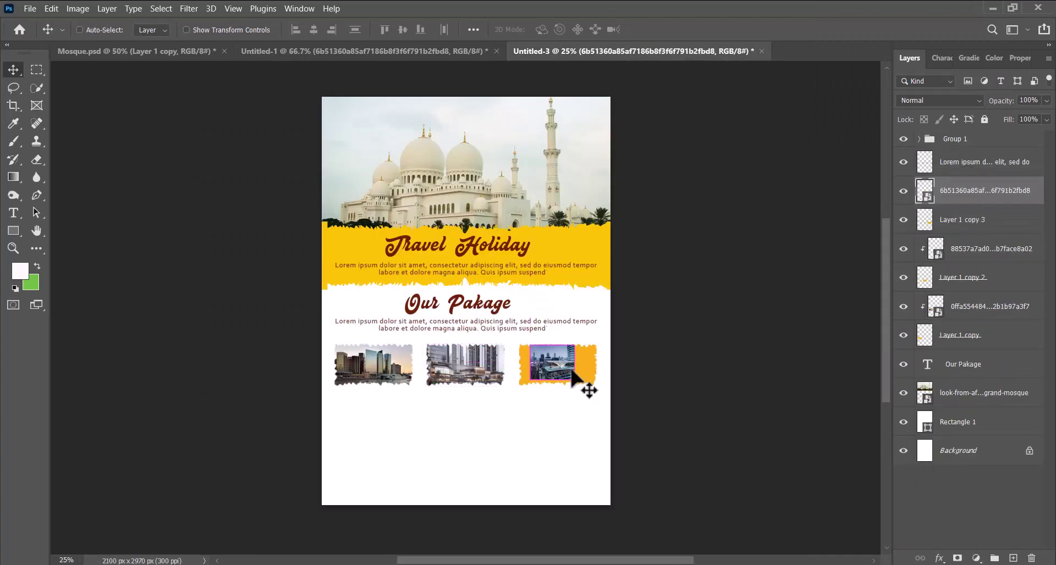
key(ctrl+t)
drag(585, 368, 608, 367)
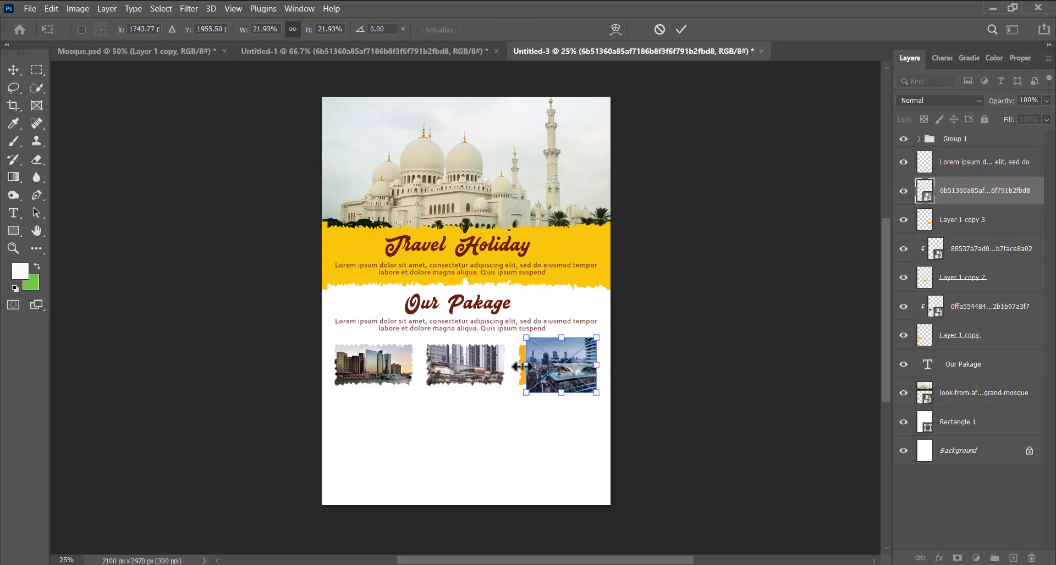
drag(528, 368, 521, 368)
right_click(981, 201)
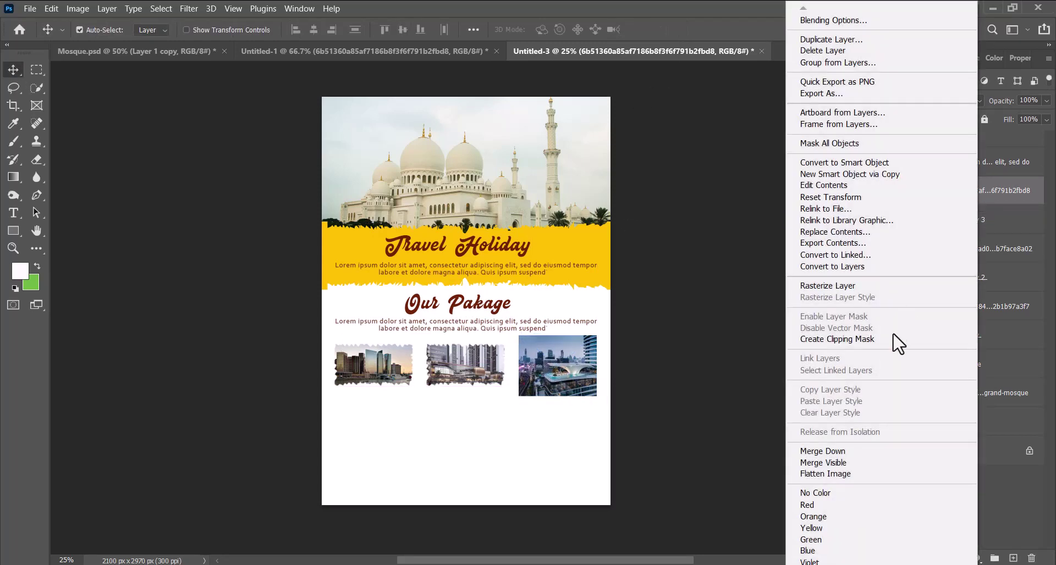
click(830, 343)
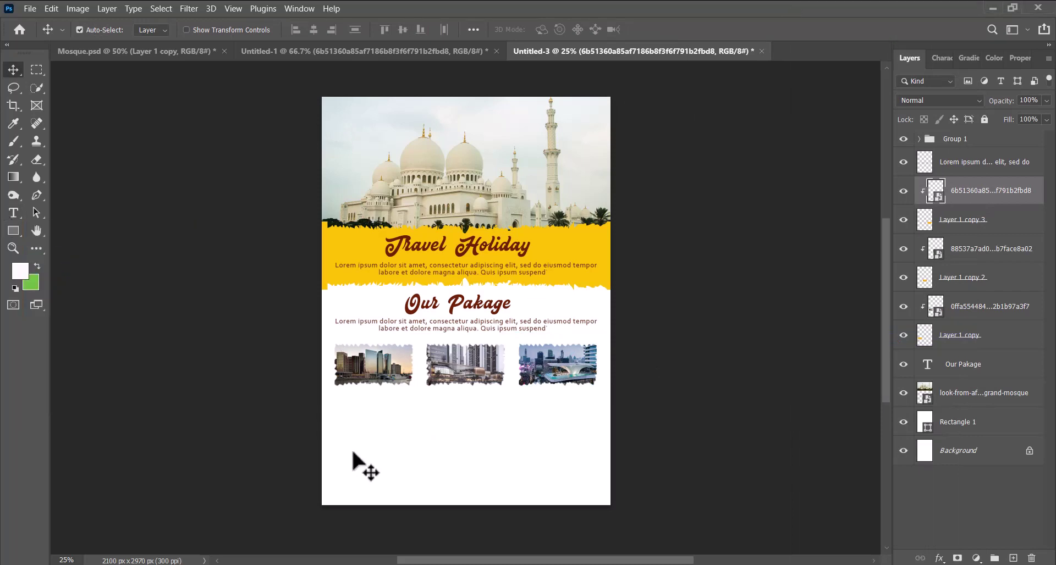
- Add a 12 pt Mattoa Demo text line reading "PAKAGE NAME" in the white area near the page's lower edge
click(13, 213)
click(435, 478)
click(461, 488)
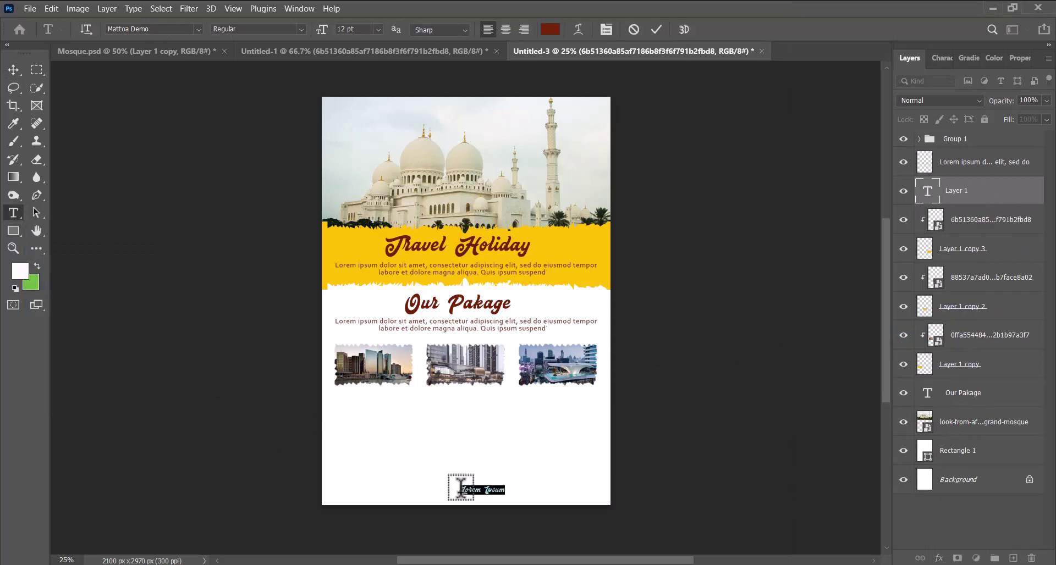
text(DSA)
click(656, 30)
- Change the package name text's font to Arial and rewrite it as "Pakage Name"
click(942, 57)
click(987, 84)
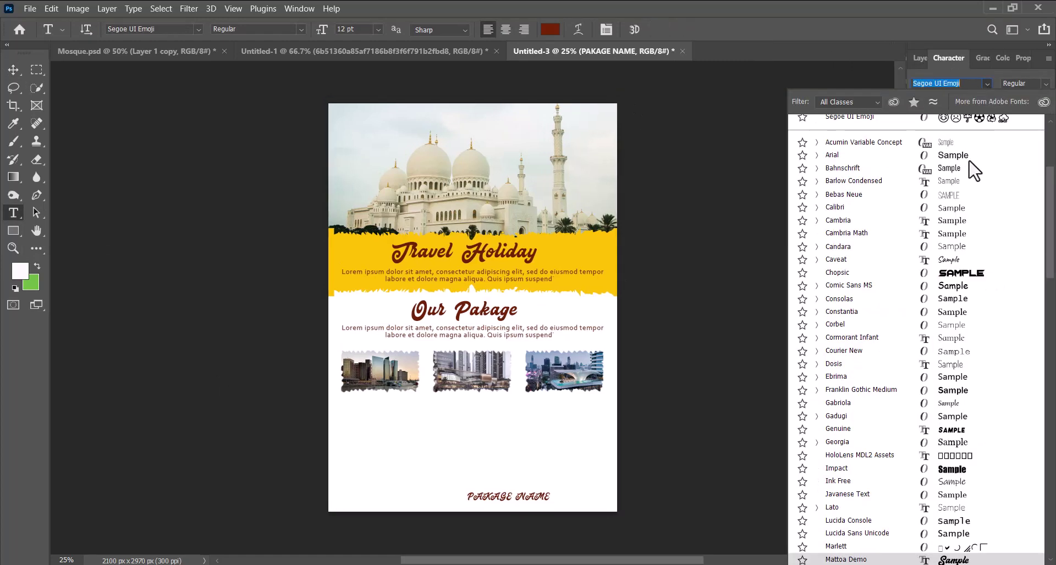
click(963, 159)
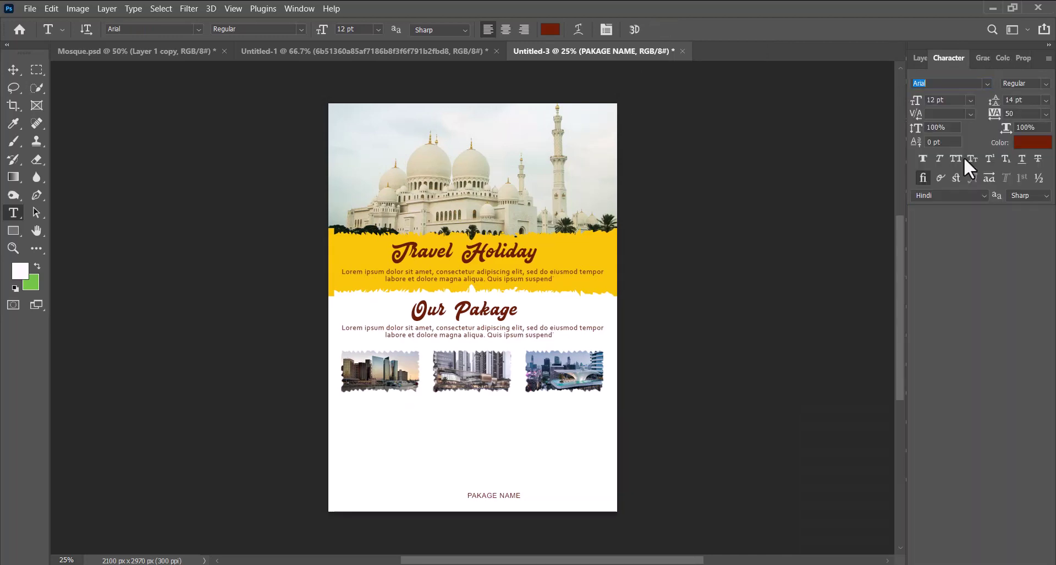
key(v)
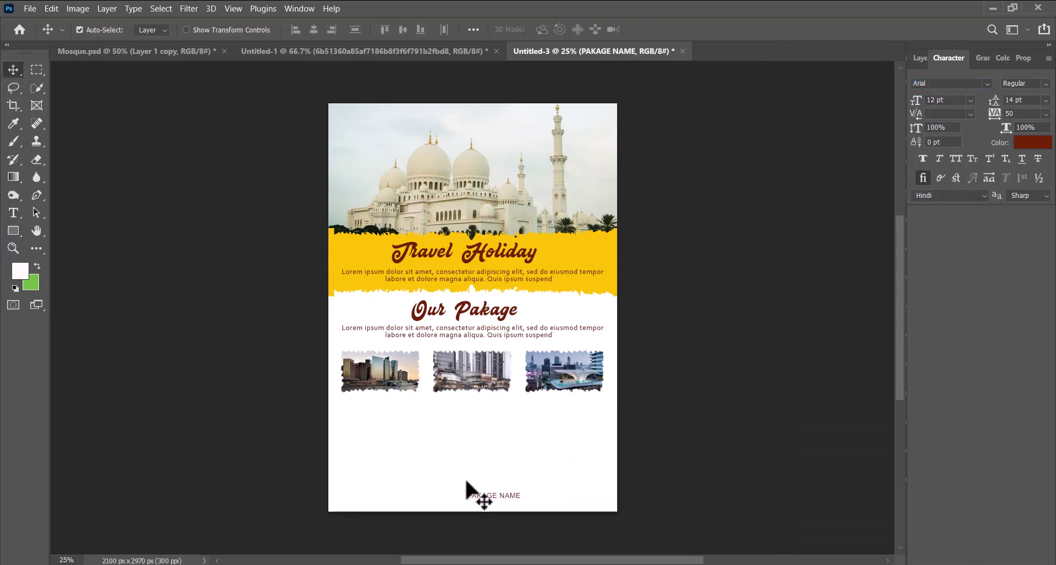
double_click(517, 497)
click(516, 495)
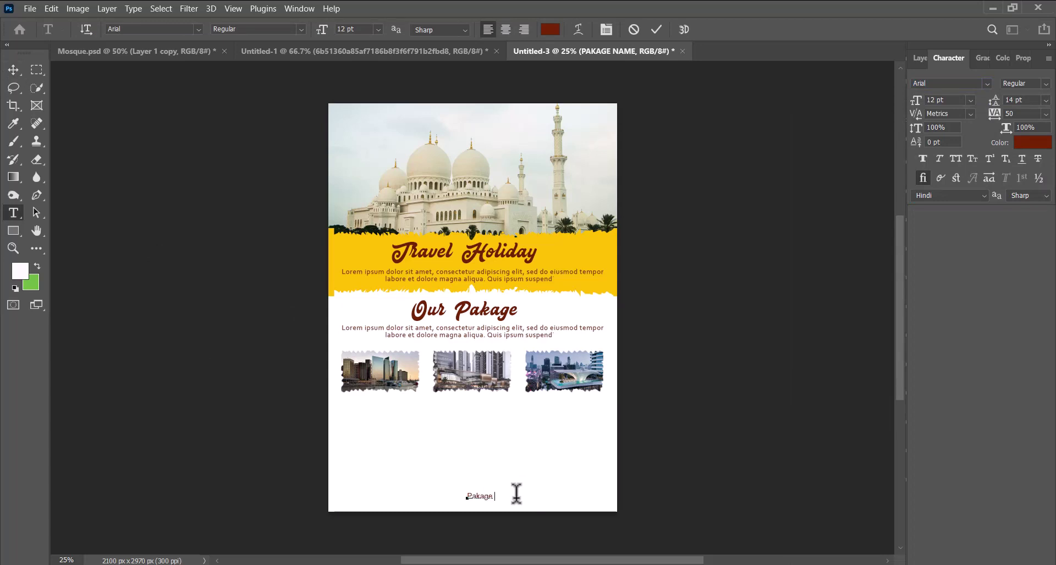
click(657, 29)
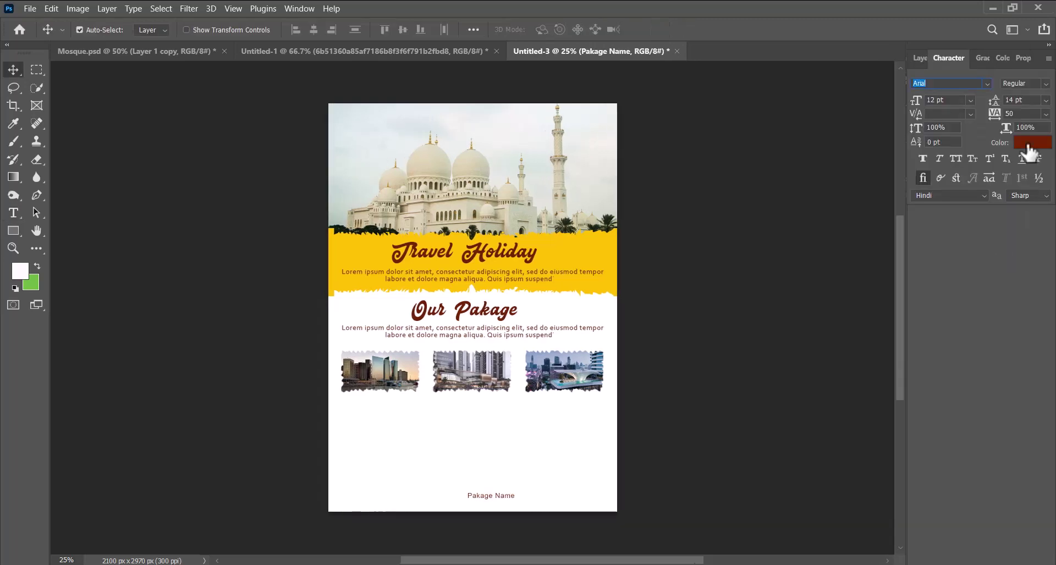
- Color the package name text with the title band's yellow (ffc000) and move it under the first photo
click(1029, 149)
click(582, 247)
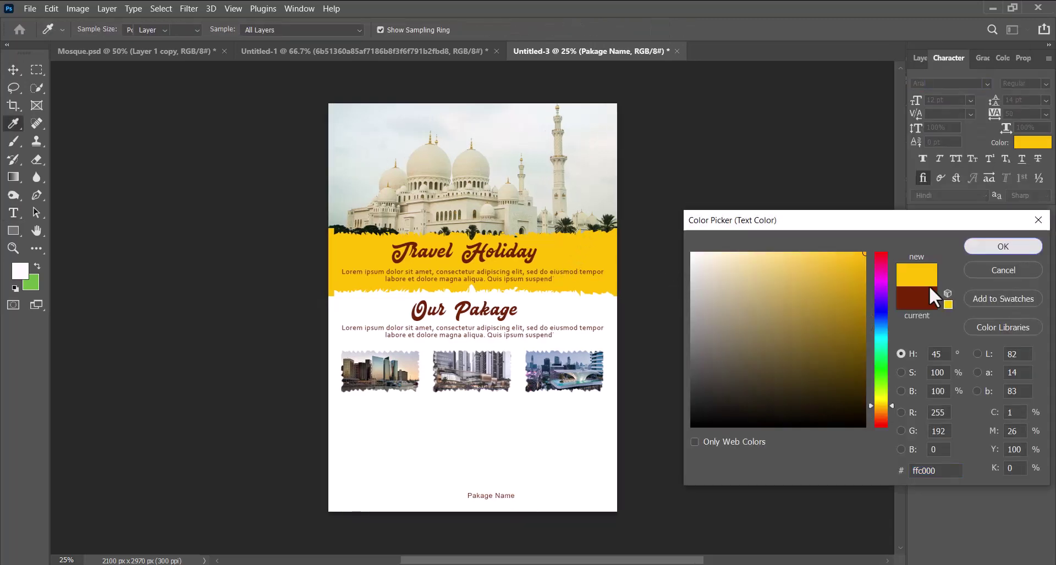
key(Return)
key(ctrl+t)
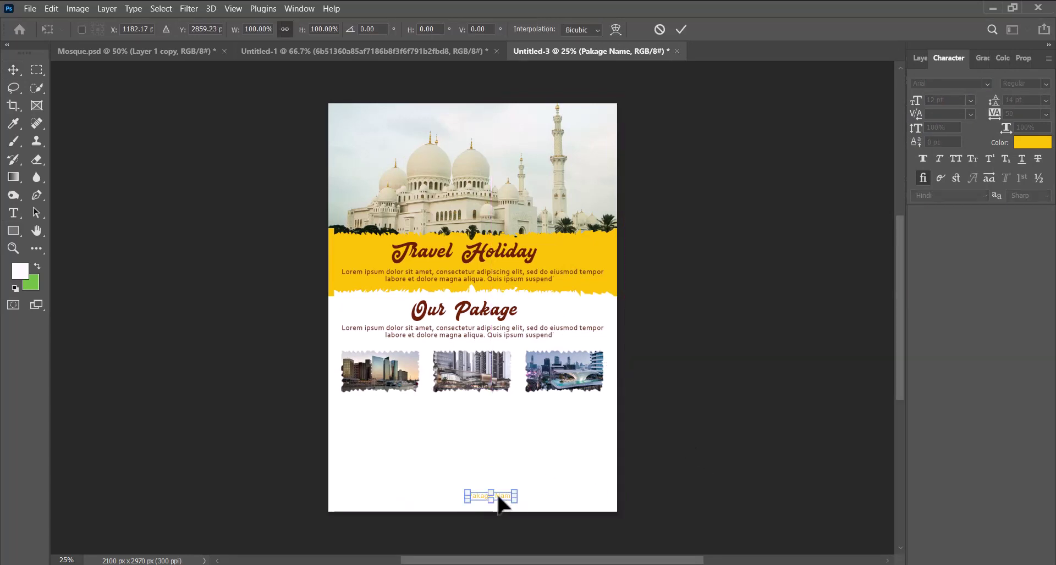
drag(499, 502, 396, 406)
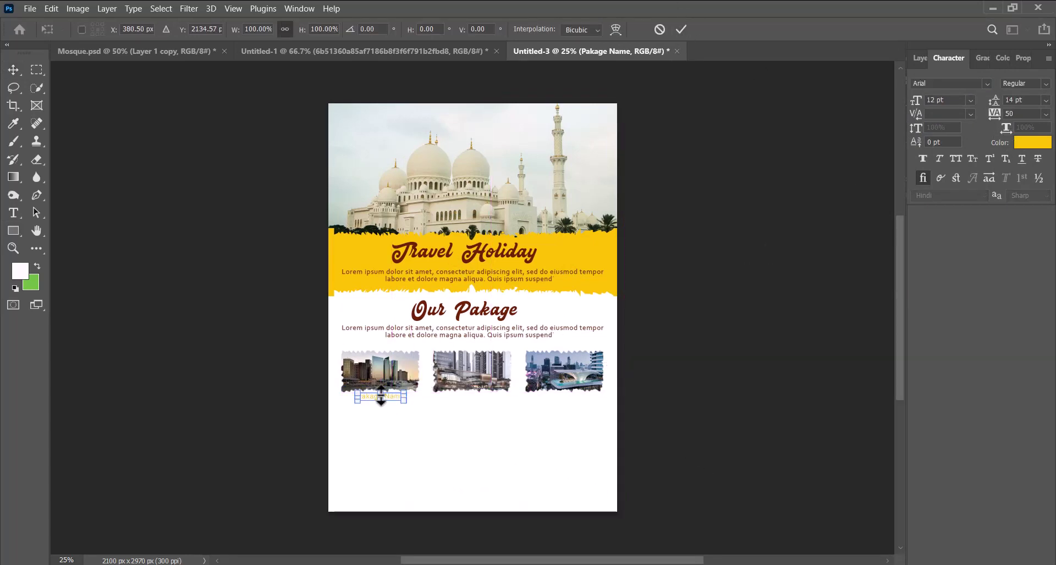
click(681, 29)
- Darken the package name's text color to dda701
click(1033, 142)
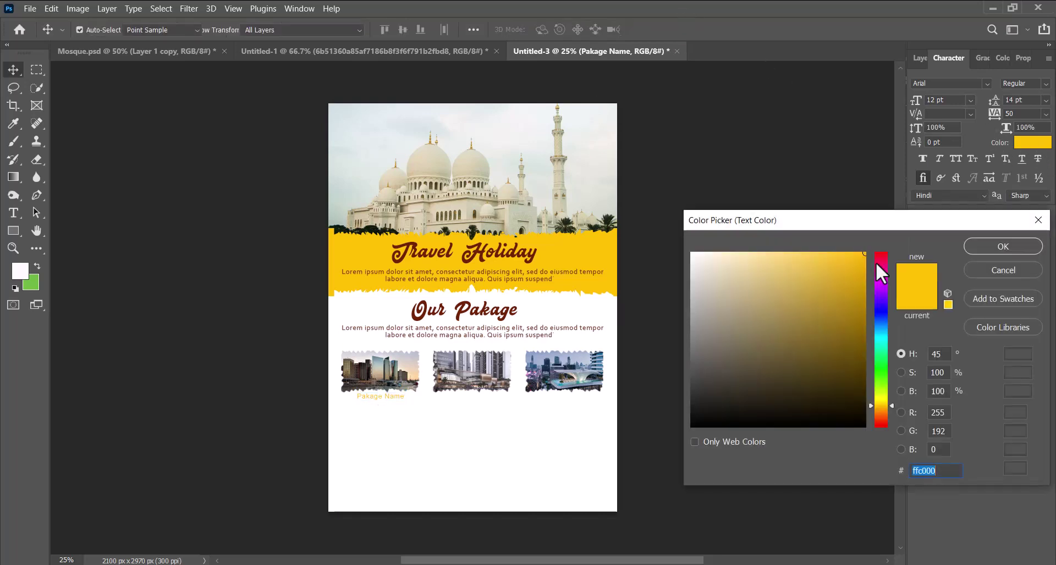
click(862, 299)
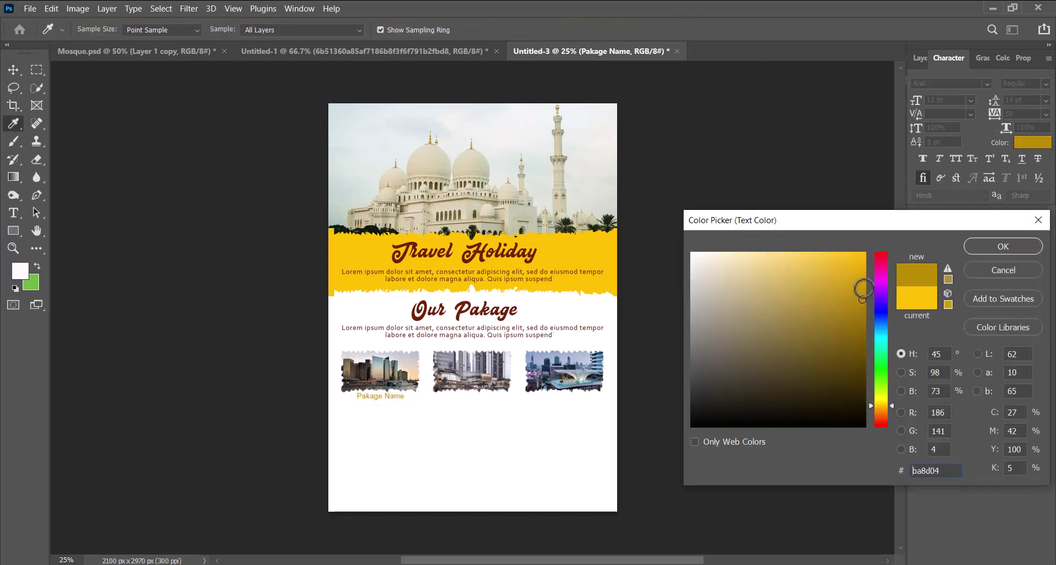
click(861, 283)
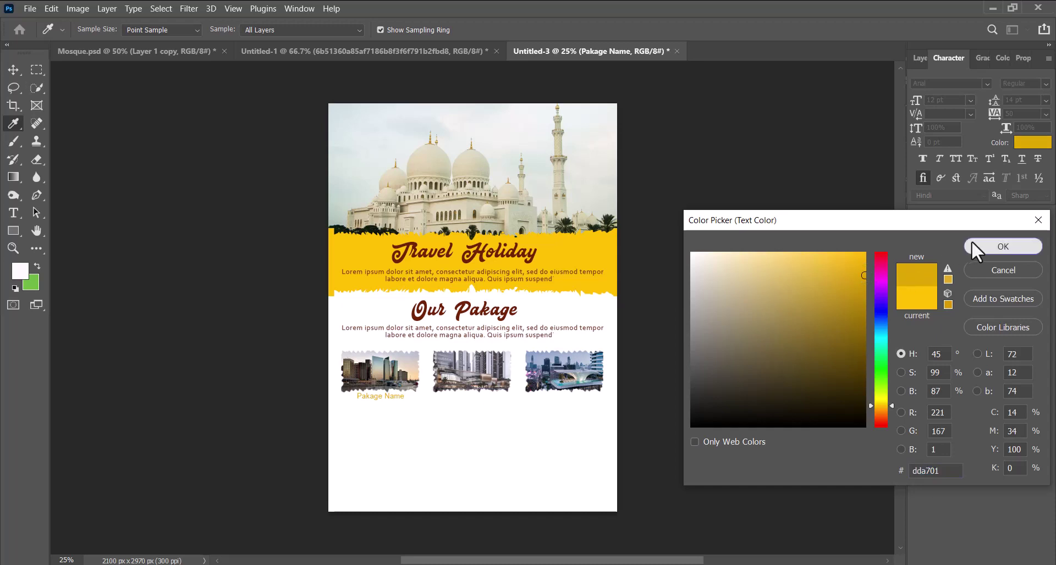
click(1003, 246)
- Duplicate the package name text twice and place one copy under the middle photo
click(917, 57)
key(ctrl+j)
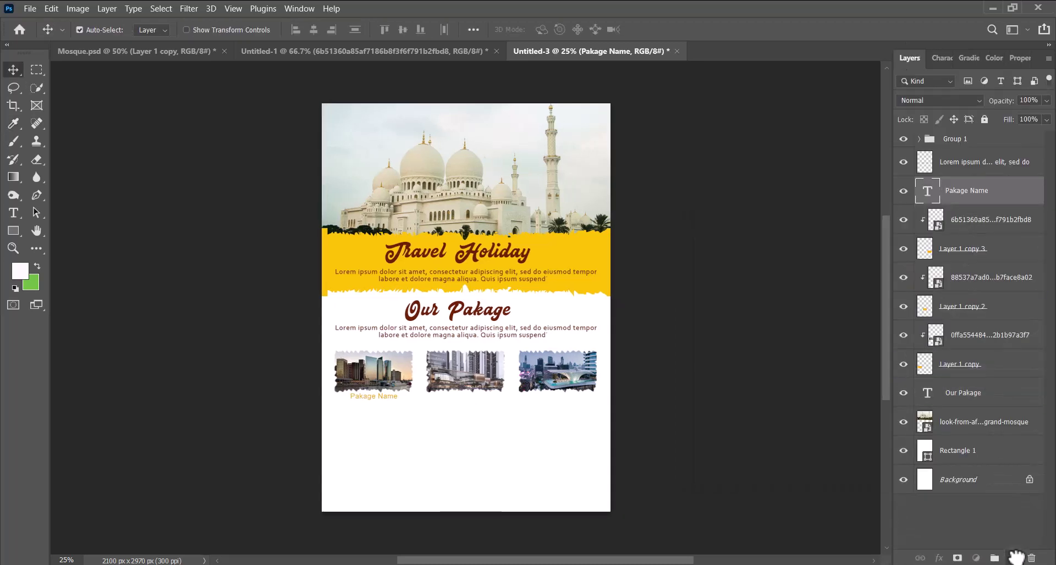
key(ctrl+j)
key(ctrl+t)
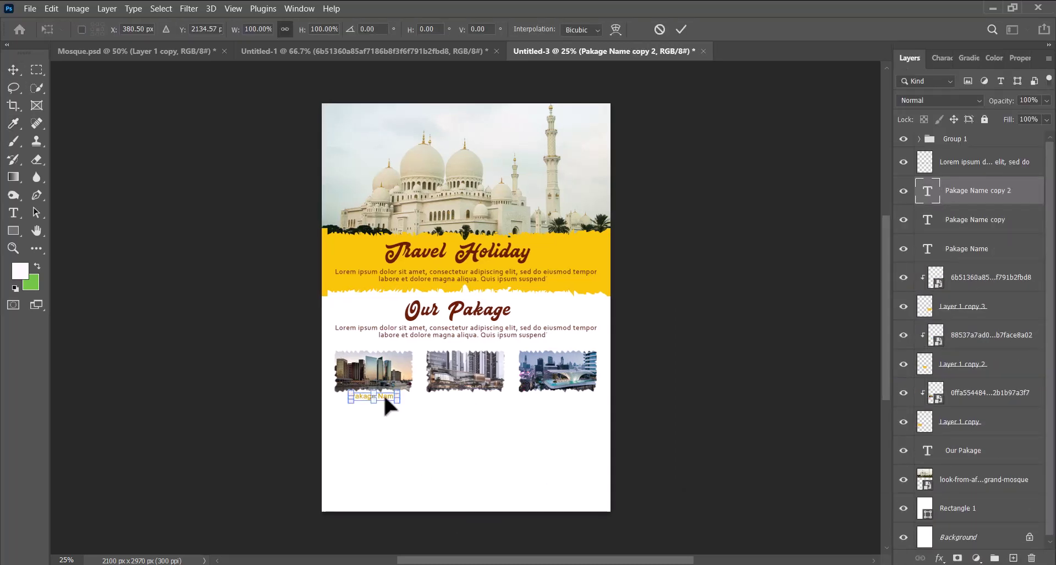
drag(384, 394, 473, 394)
click(681, 29)
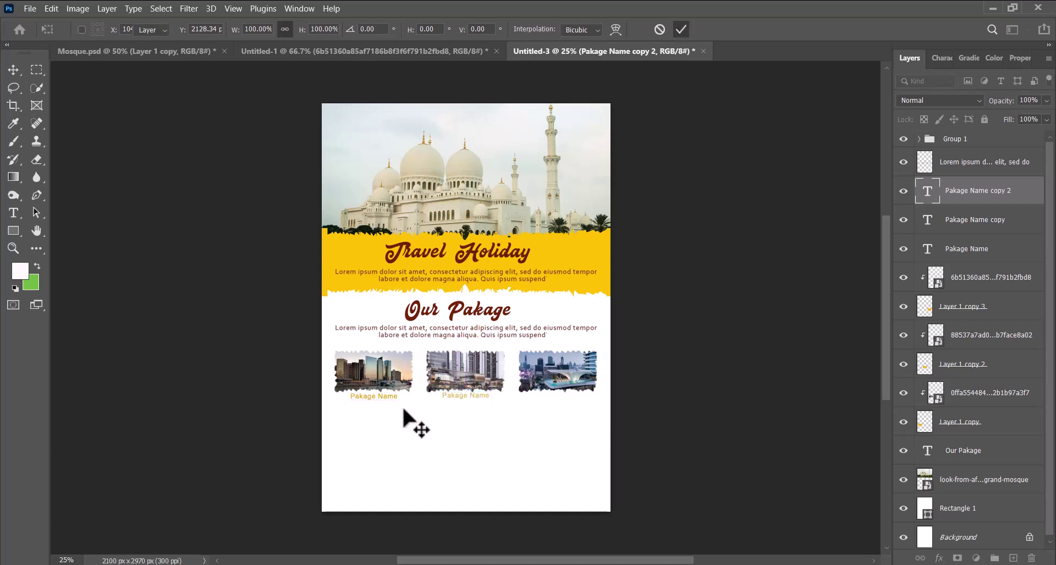
- Move the other package name copy under the third photo and shift the middle caption slightly to center it
key(ctrl)
click(1018, 219)
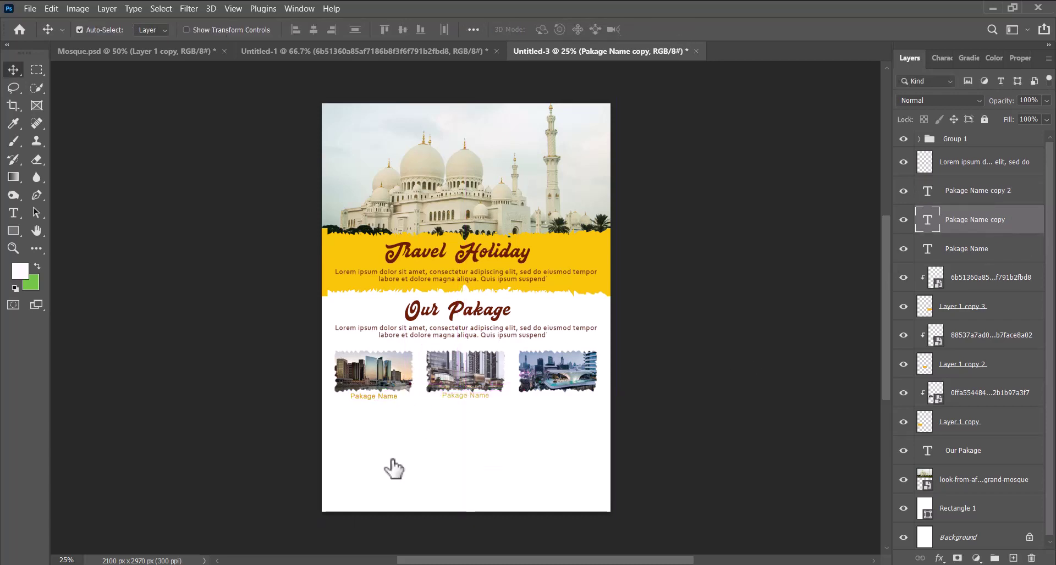
key(ctrl+t)
drag(447, 385, 562, 389)
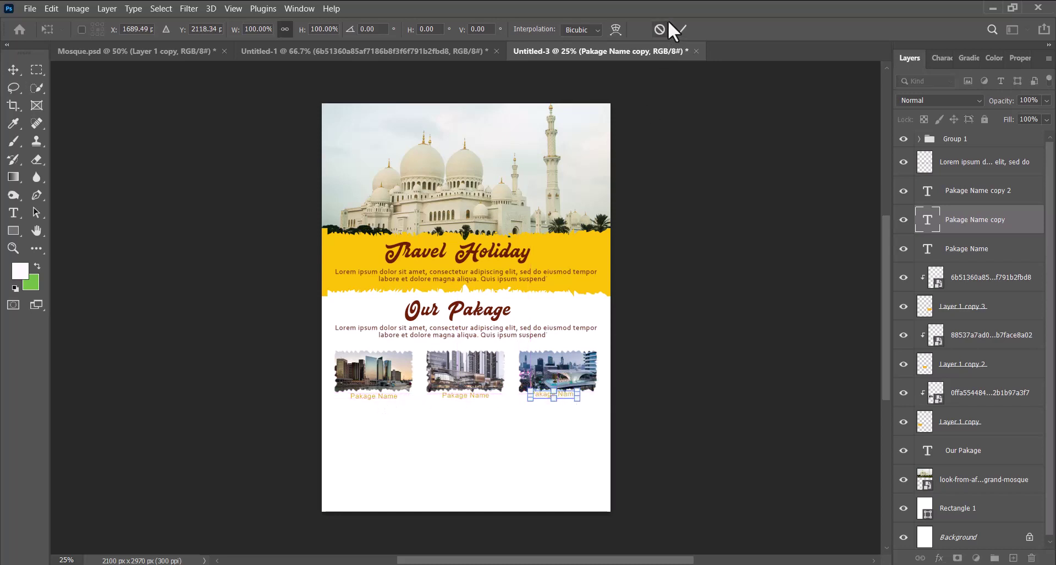
click(681, 29)
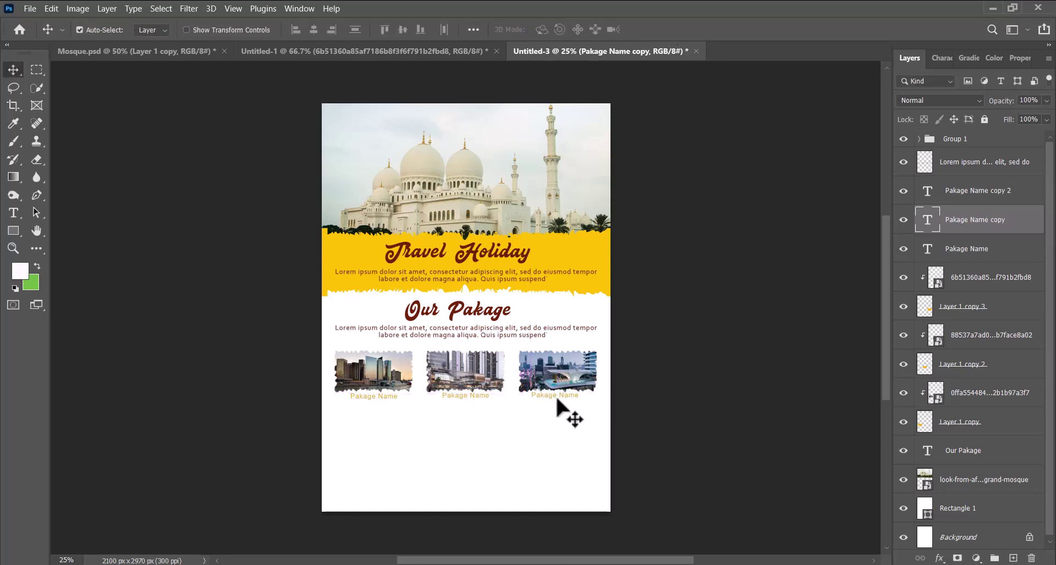
click(472, 391)
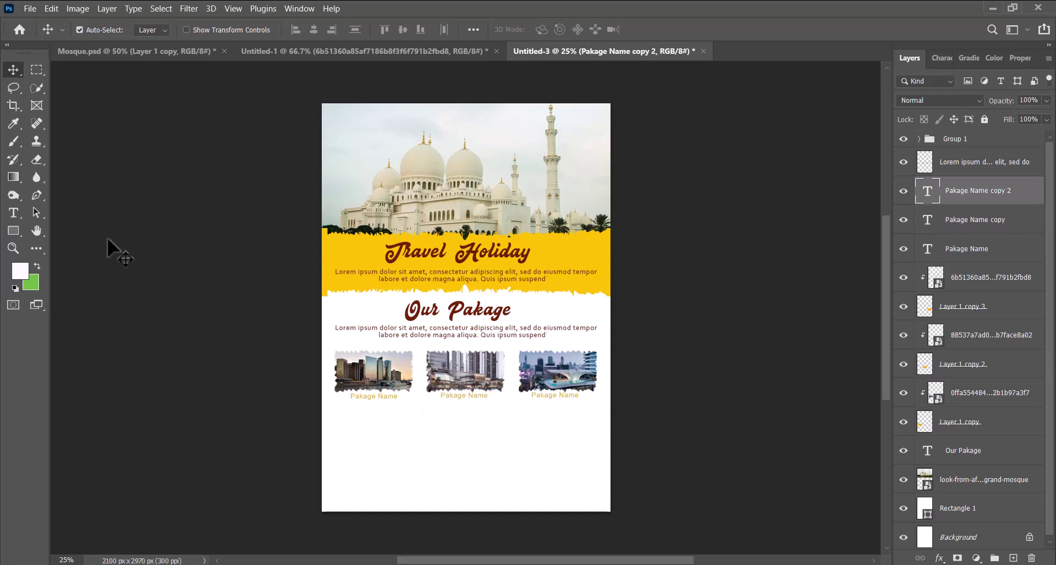
- Add a 12 pt Arial text line reading "Add your other details here" in the white area below the photos
right_click(13, 212)
click(66, 210)
click(355, 434)
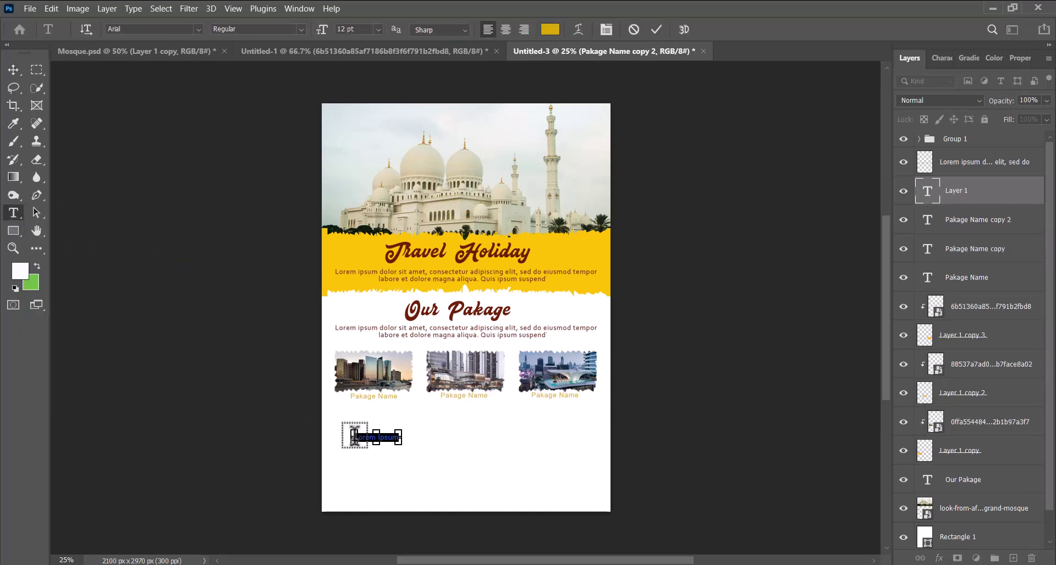
key(BackSpace)
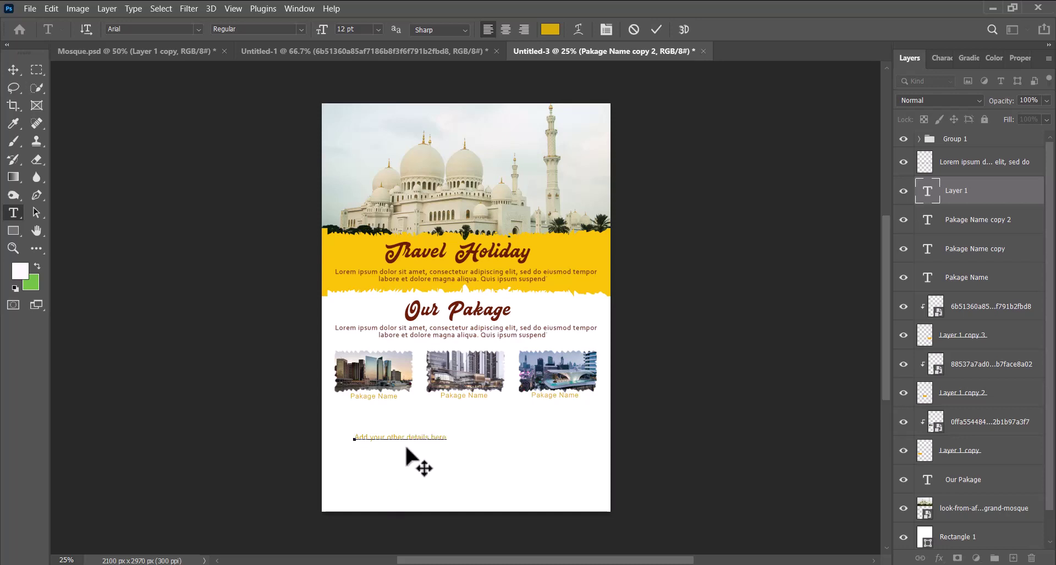
click(656, 29)
- Color the details line with the title's dark red-brown (742303) and move it beneath the first package name
click(941, 58)
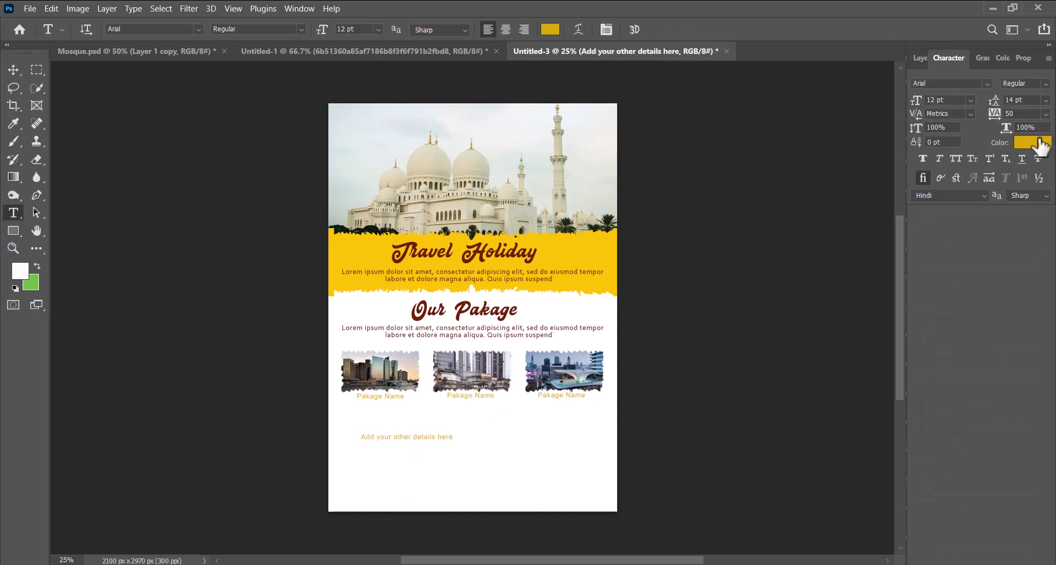
click(1033, 142)
click(535, 252)
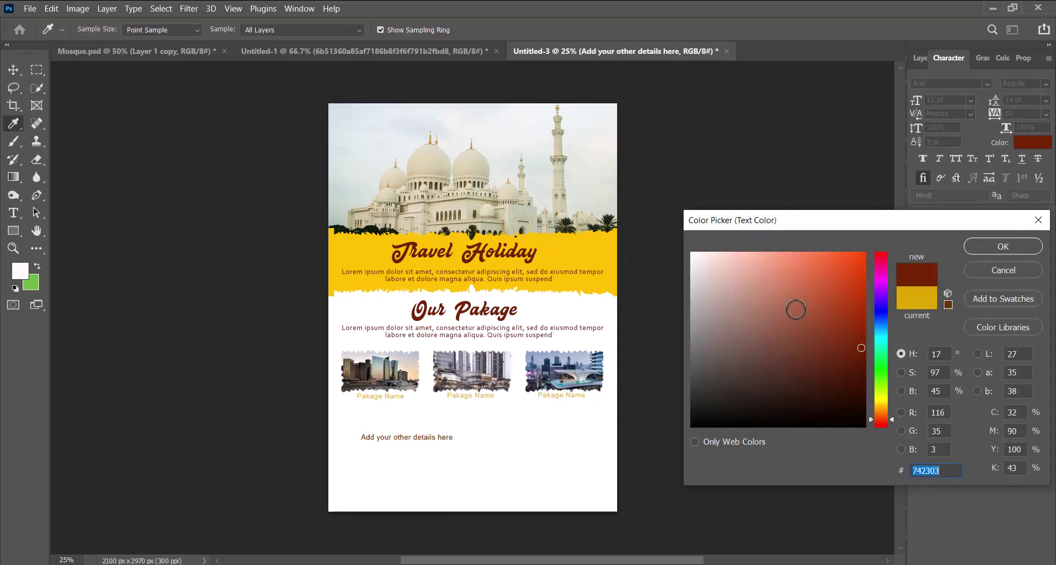
click(977, 245)
click(13, 70)
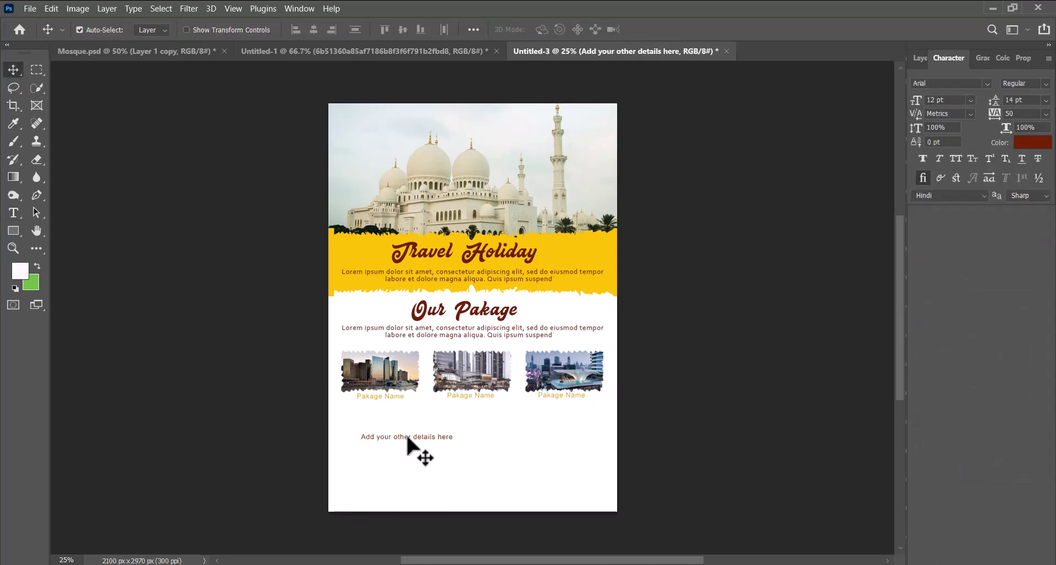
drag(408, 438, 387, 398)
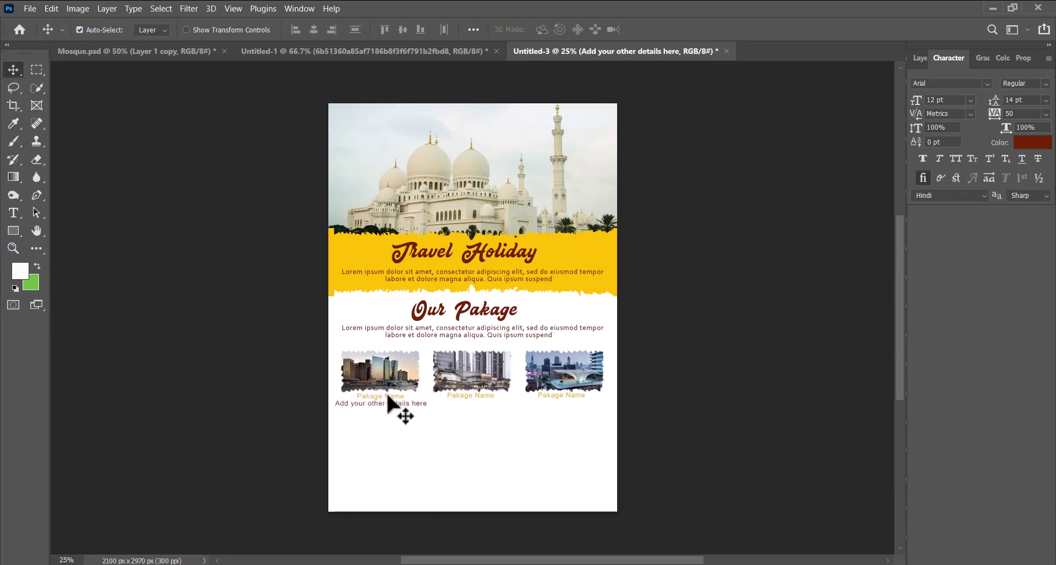
- Enlarge the package name captions under the photos and shrink the details line beneath the first one
click(388, 397)
key(ctrl+t)
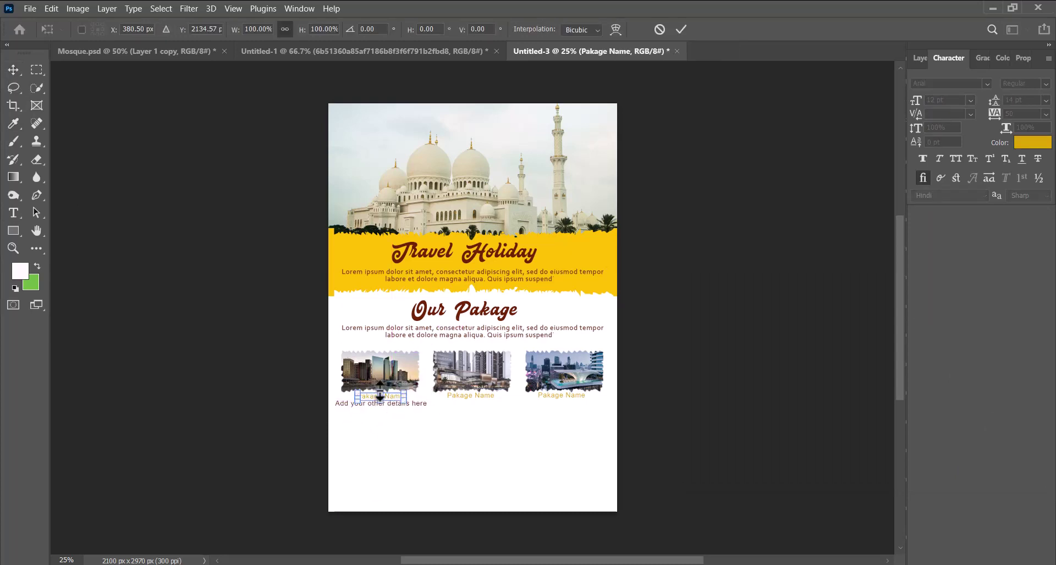
drag(380, 394, 498, 403)
click(681, 29)
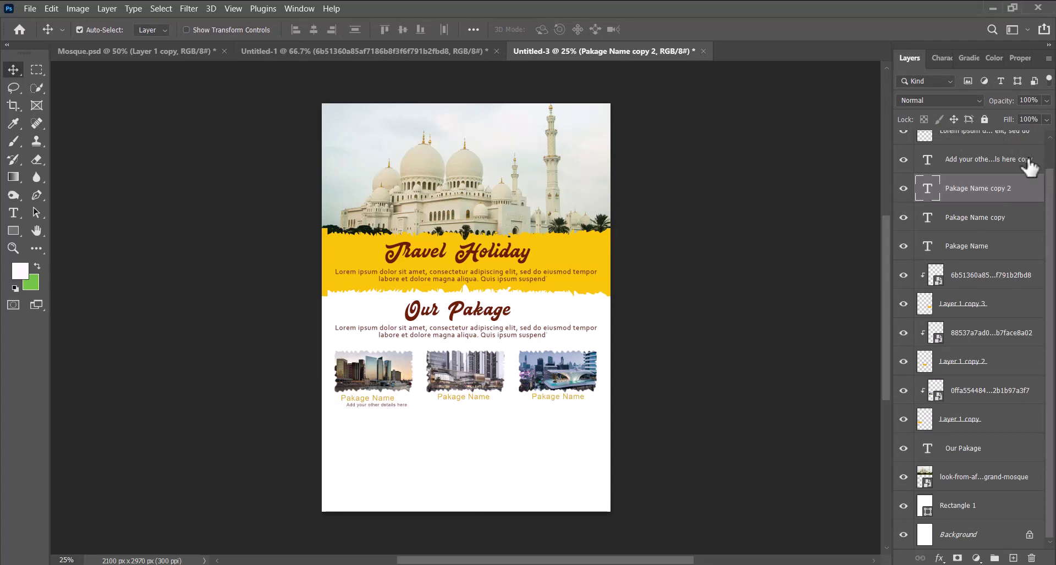
- Scale the details line to about 110% and align it under the first package name
click(992, 164)
key(ctrl+t)
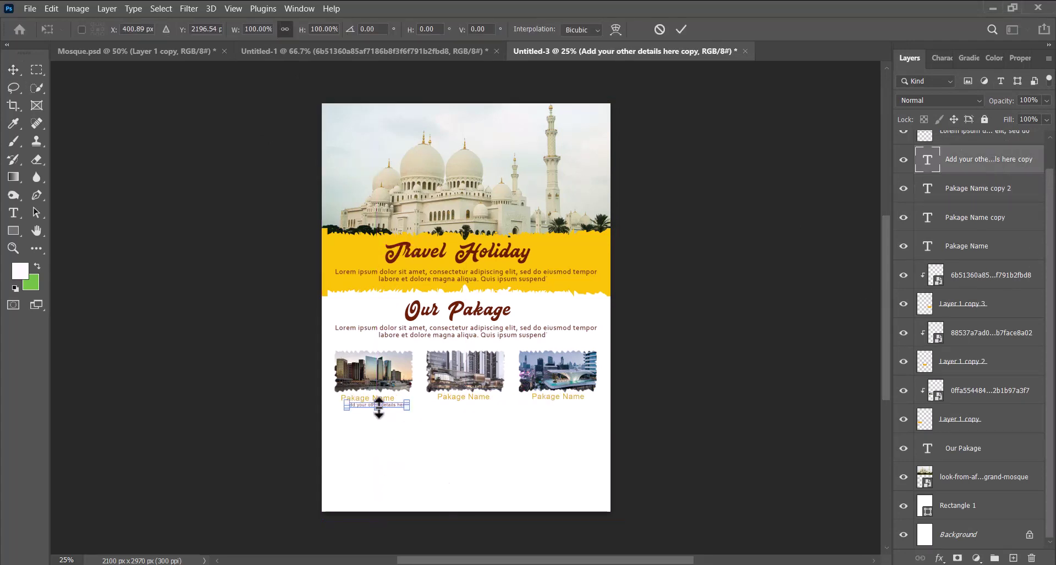
drag(378, 406, 377, 408)
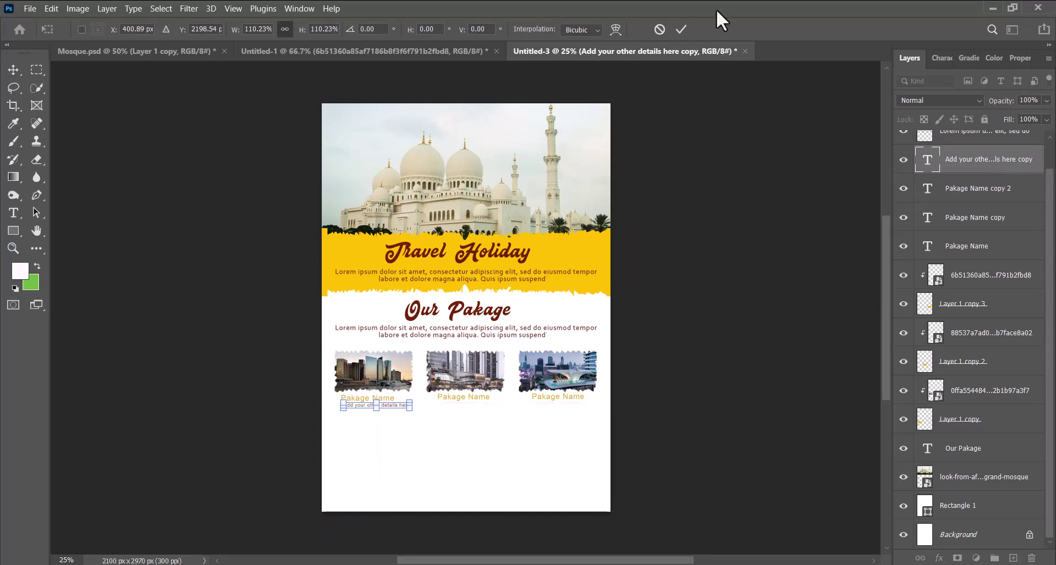
click(681, 29)
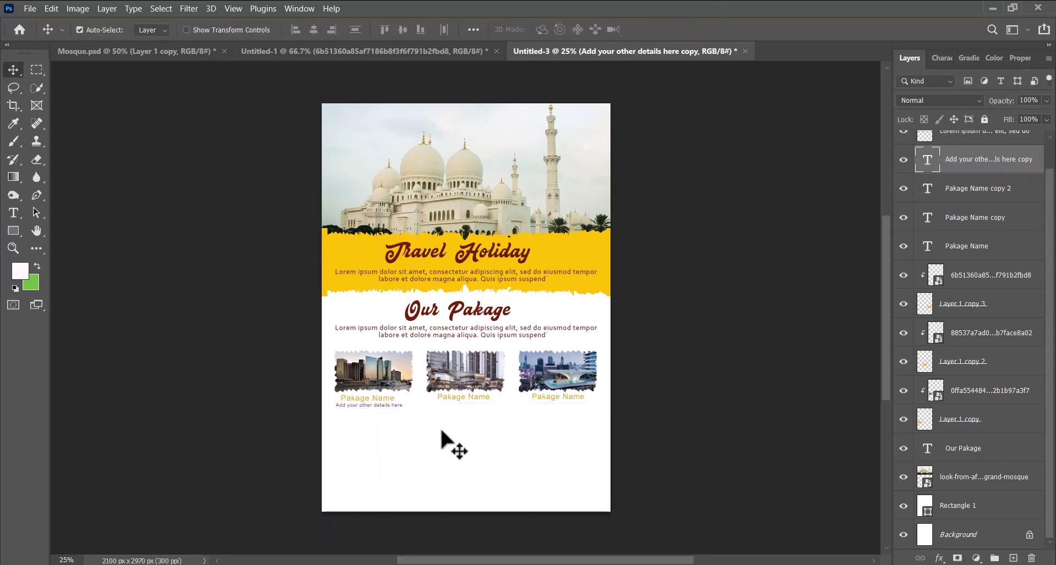
- Duplicate the details line and place the copy under the middle photo's package name
key(ctrl+j)
key(ctrl+t)
drag(386, 409, 479, 410)
click(681, 29)
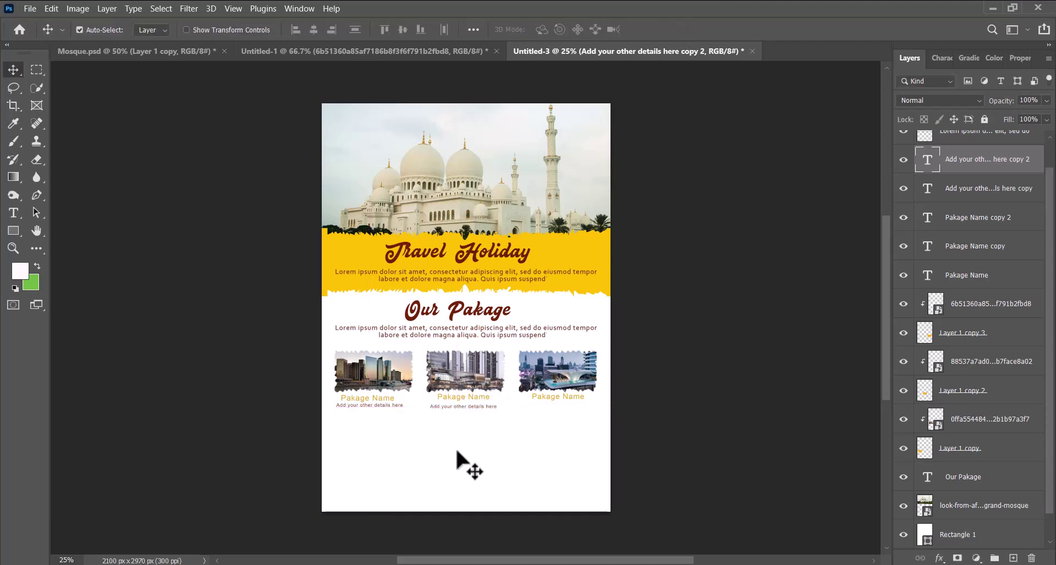
- Duplicate the details line again and place the copy under the third photo's package name
key(ctrl+j)
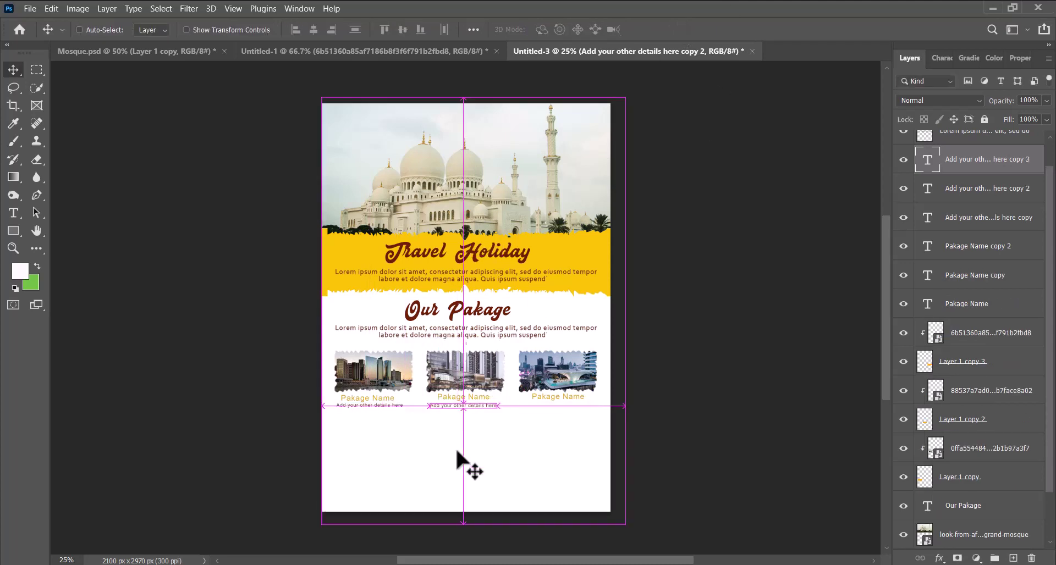
key(ctrl+t)
drag(474, 404, 562, 407)
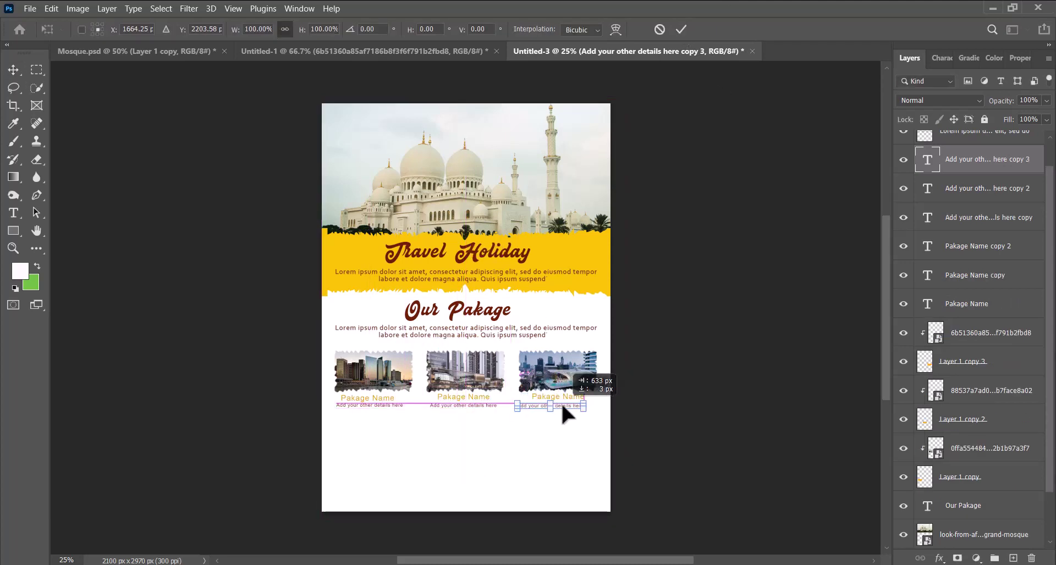
click(681, 29)
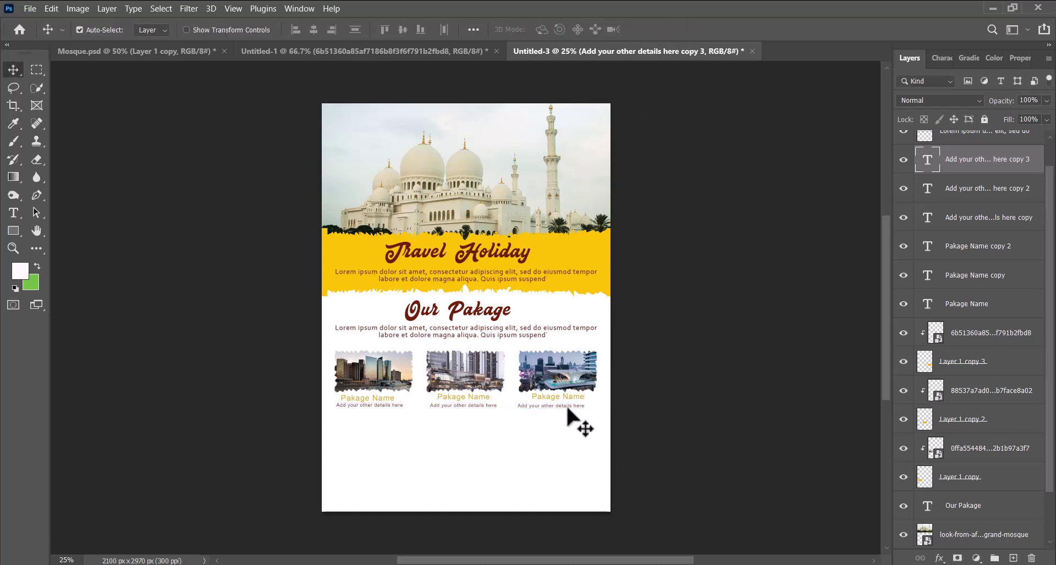
- Nudge the third details line rightward to center it under its caption and scale it to about 91%
key(shift+Right)
key(shift+Right)
key(shift+Right)
key(ctrl+t)
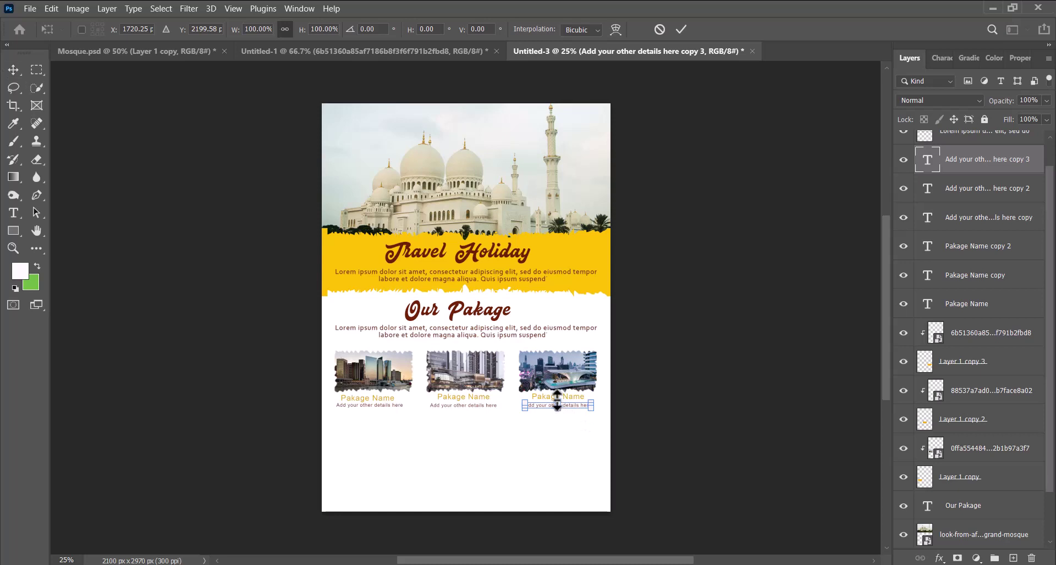
drag(557, 399, 557, 402)
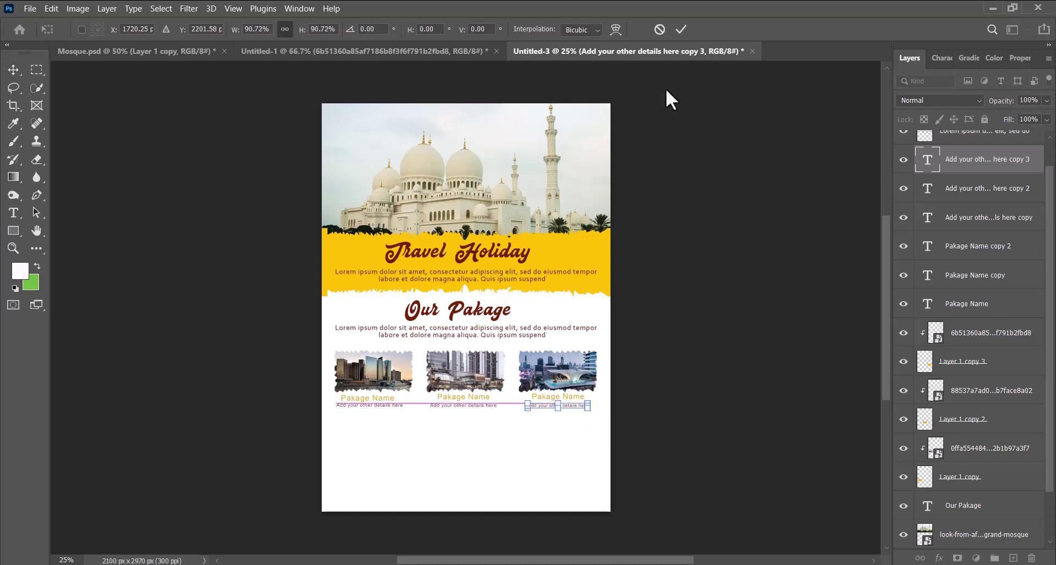
click(681, 29)
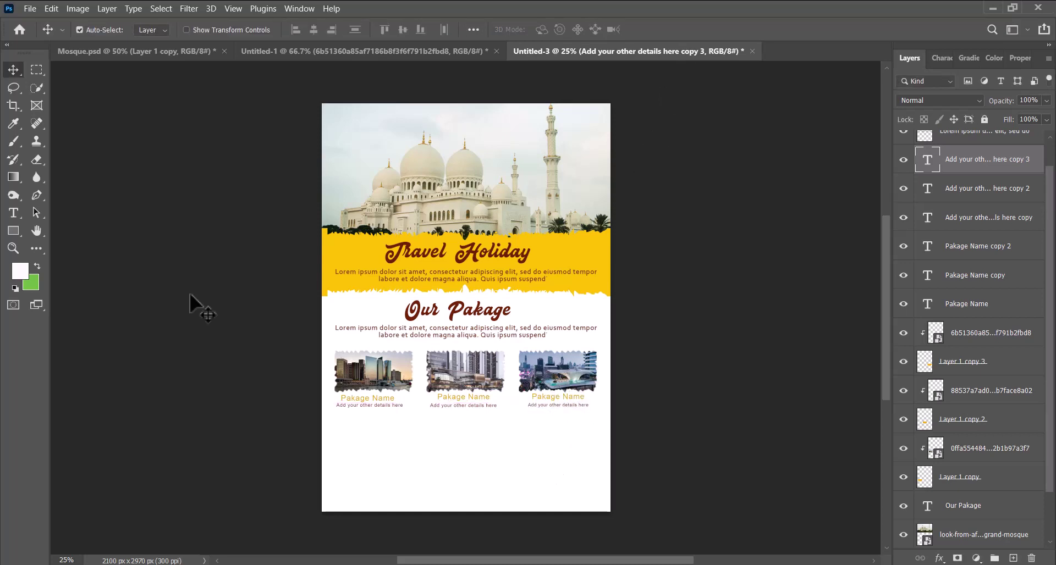
- Add a 12 pt Arial text line reading "Date 11.7.2023" in the white area near the page's lower edge
click(13, 212)
click(410, 470)
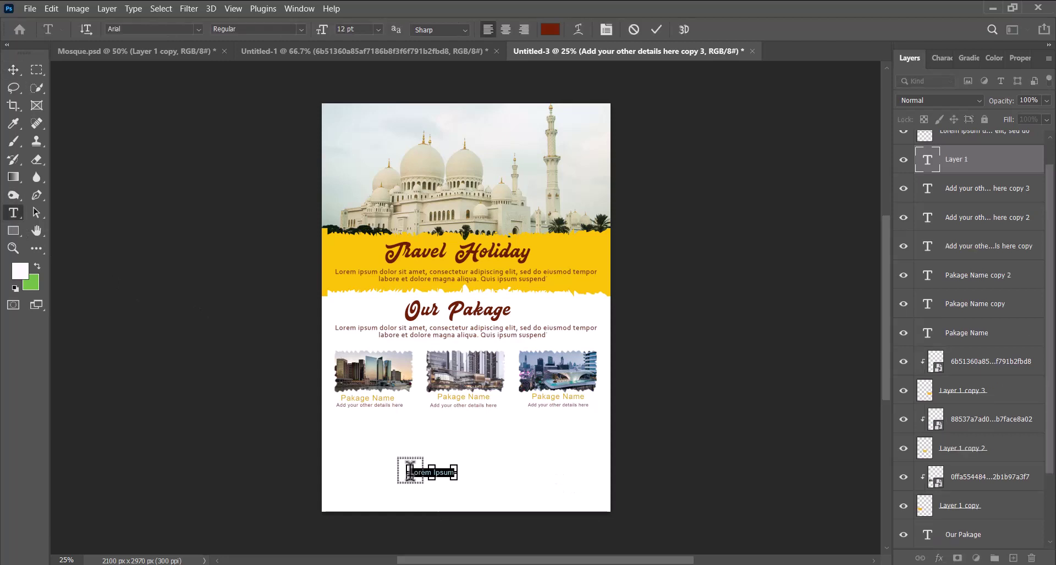
click(410, 472)
click(655, 29)
- Change the date line's text color to black
click(942, 58)
click(1033, 143)
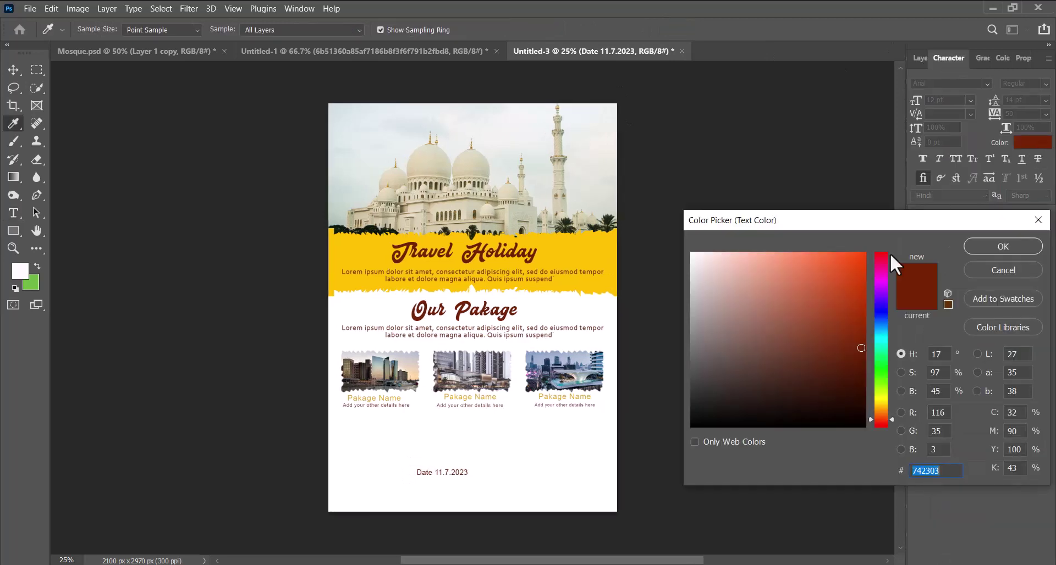
click(864, 426)
click(1002, 246)
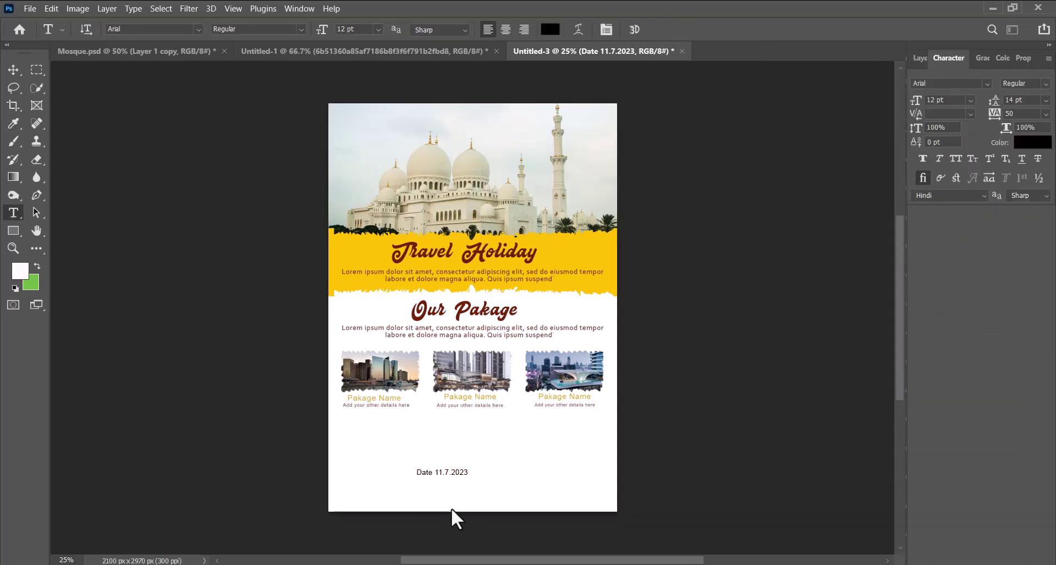
- Scale the date line to about 89% and place it under the first photo's details line
key(ctrl+t)
drag(467, 478, 383, 419)
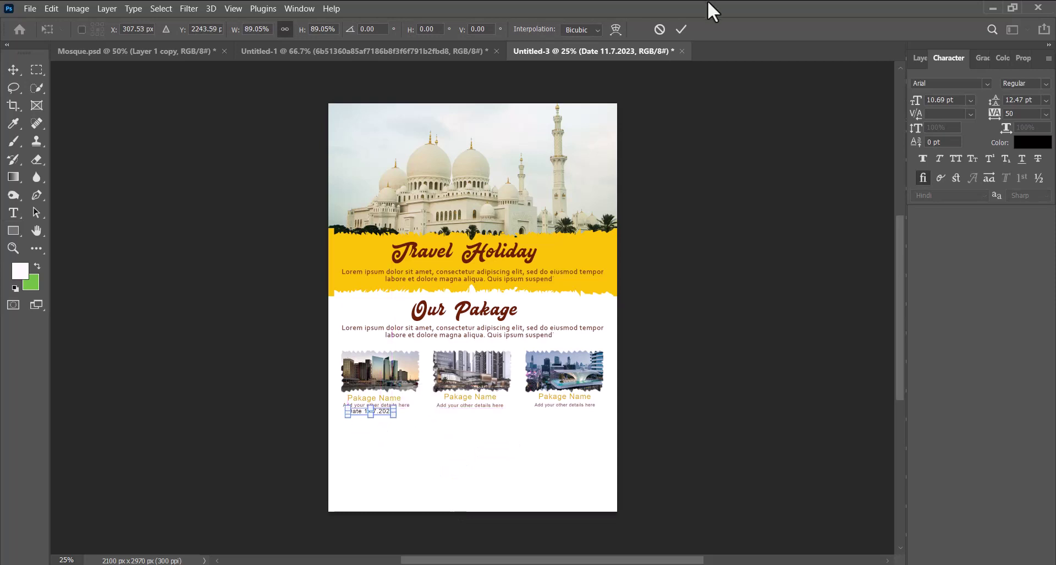
click(680, 29)
click(13, 70)
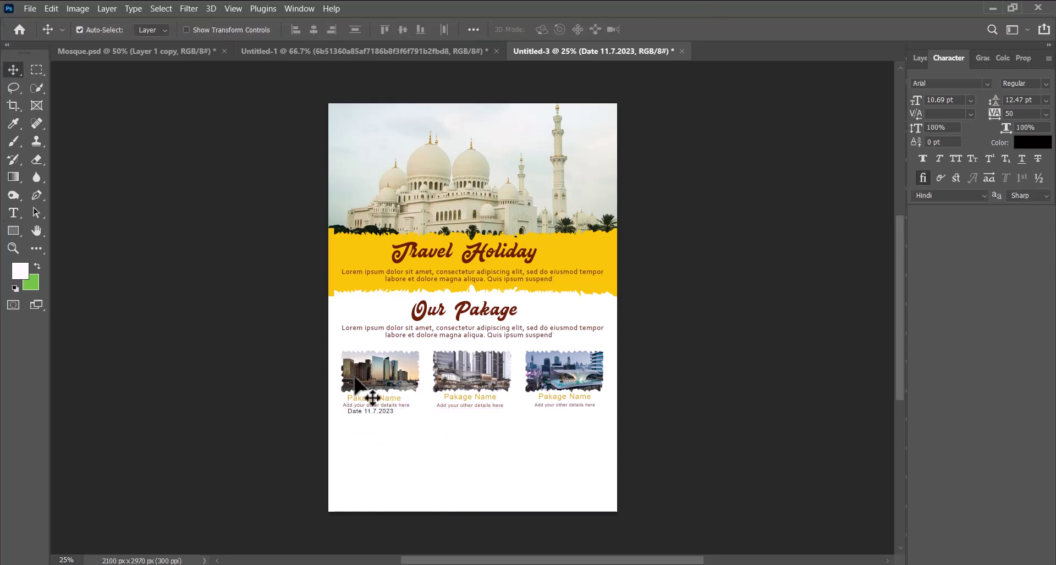
key(Right)
- Resize the date line to about 11.5 pt and place it under the second photo's details line
key(ctrl+t)
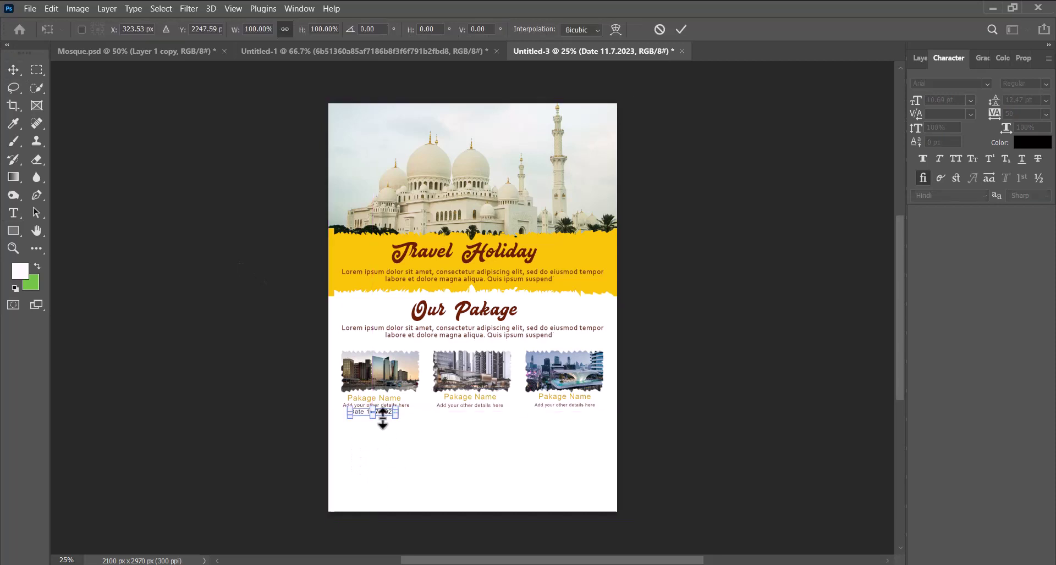
drag(386, 411, 476, 415)
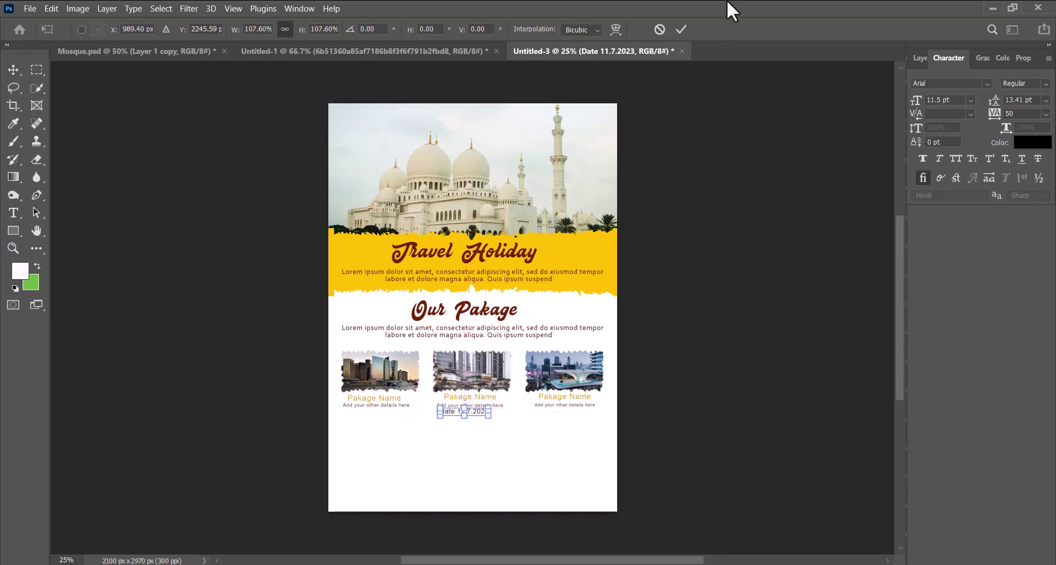
click(680, 29)
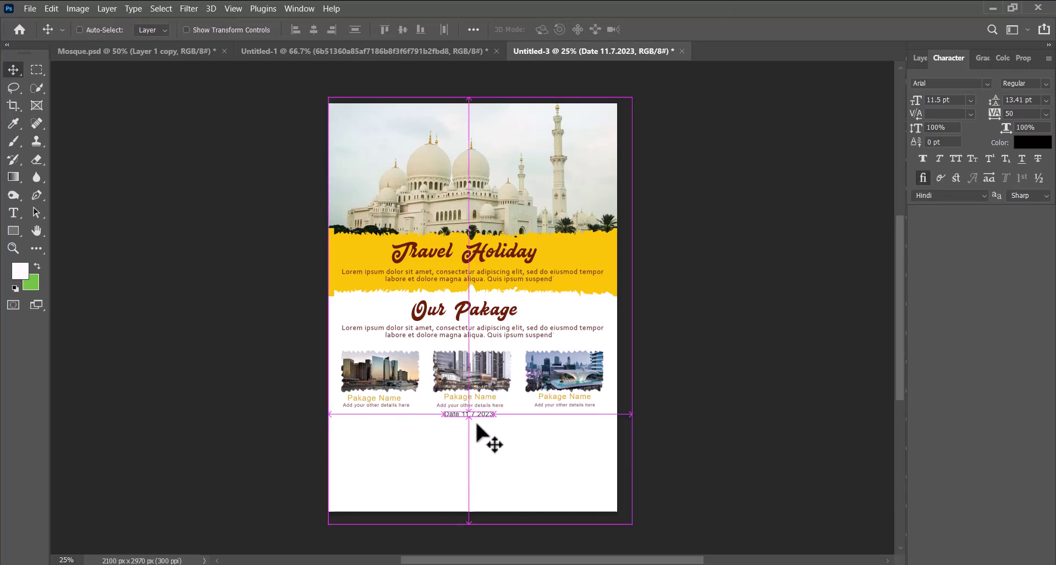
- Duplicate the date line twice and place the copies under the third and first photos' details lines, level with the original
key(ctrl+j)
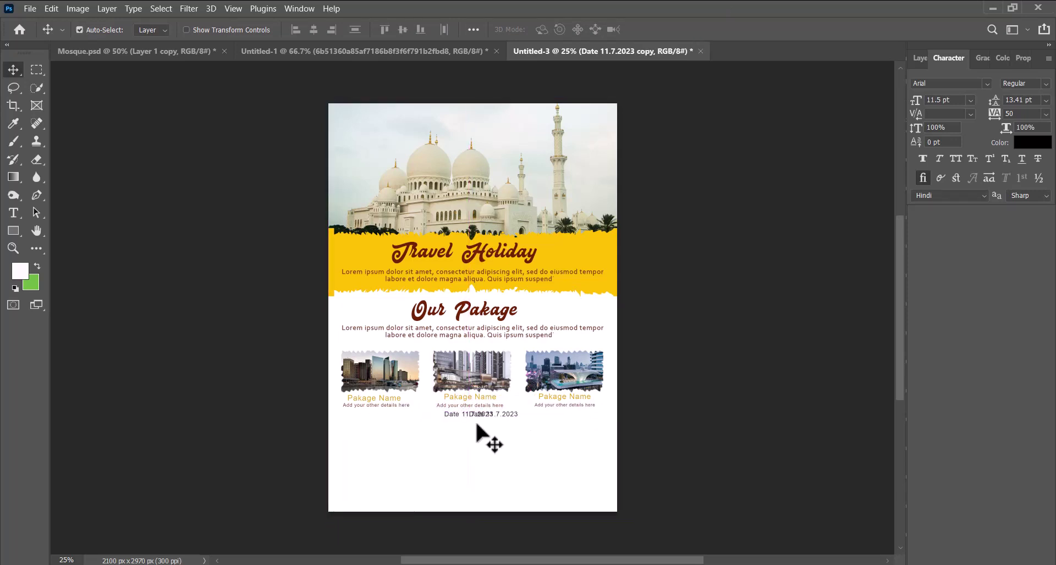
key(shift+Right)
key(shift+Right)
key(shift+Right)
key(shift+Right)
key(shift+Right)
key(shift+Right)
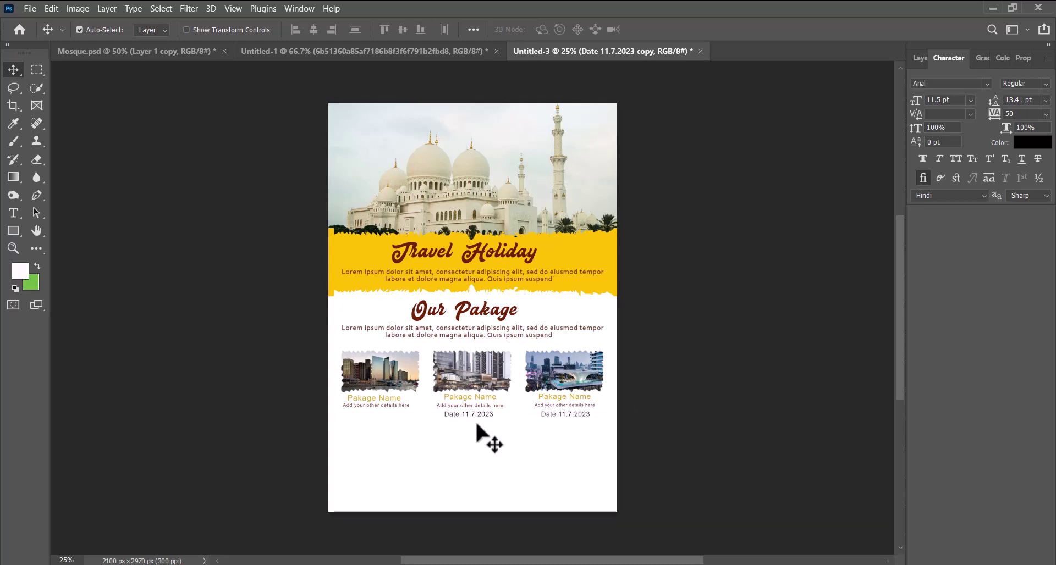
ctrl+click(464, 420)
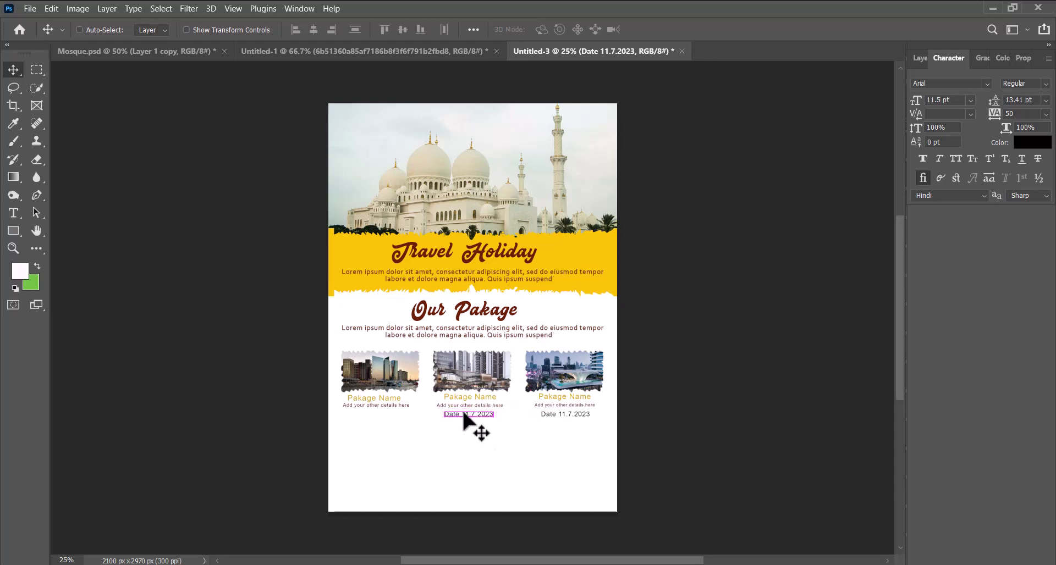
key(ctrl+j)
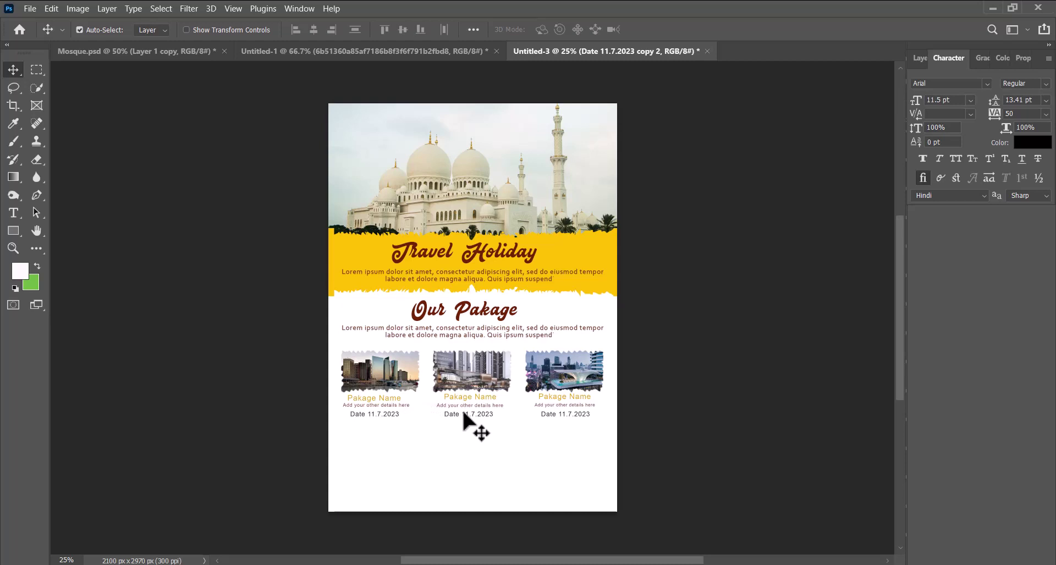
- Enlarge the details line under the third photo to nearly the photo's width
click(919, 58)
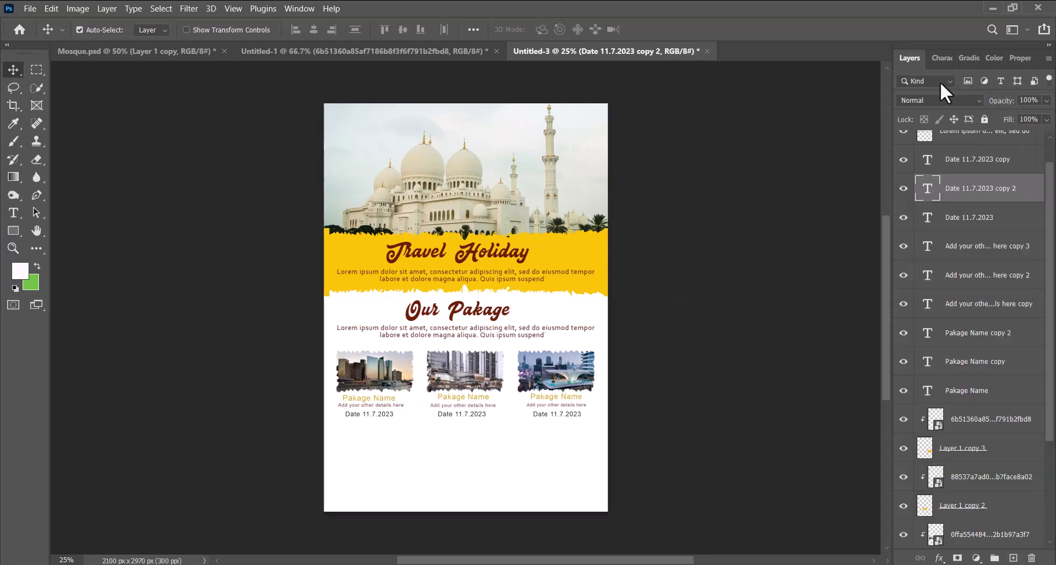
click(956, 253)
key(ctrl+t)
mouse_move(560, 409)
mouse_down()
mouse_move(546, 417)
mouse_move(572, 415)
mouse_up()
key(Return)
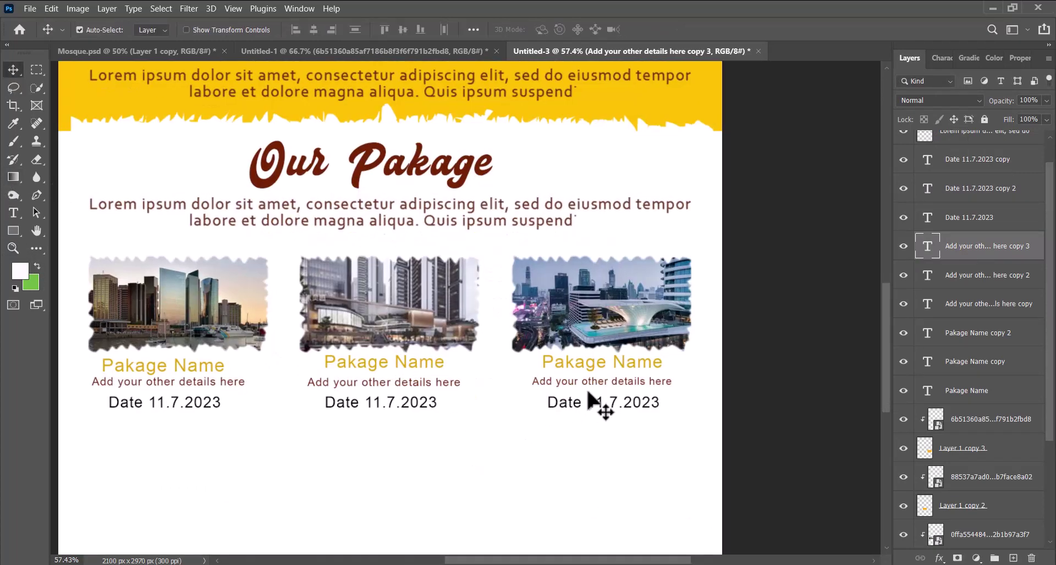
key(ctrl+t)
mouse_move(602, 389)
mouse_down()
mouse_move(603, 402)
mouse_move(603, 389)
mouse_up()
drag(671, 381, 702, 384)
click(680, 30)
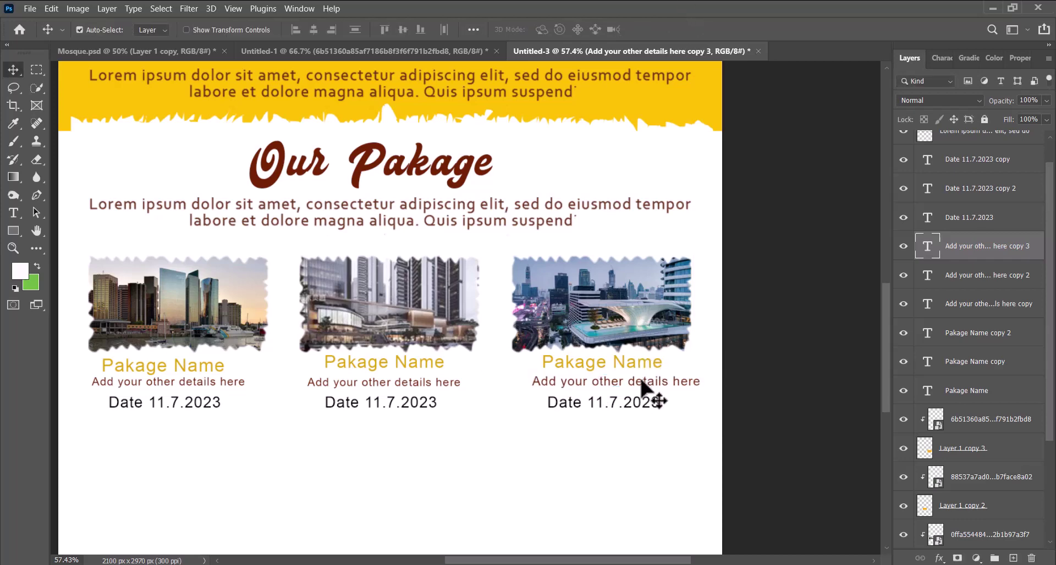
- Delete the details lines under the second and first photos
click(459, 385)
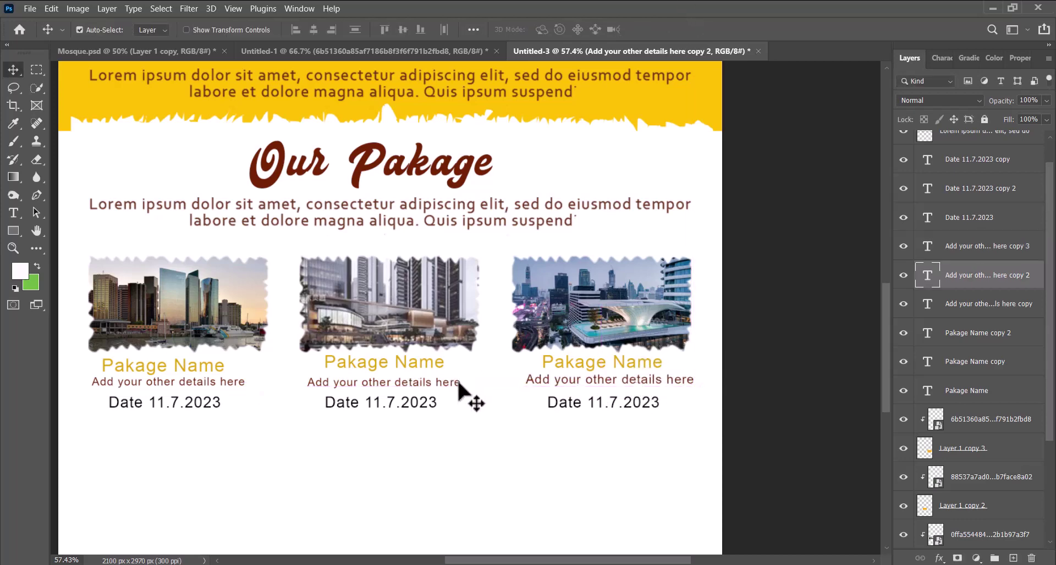
key(Delete)
key(Delete)
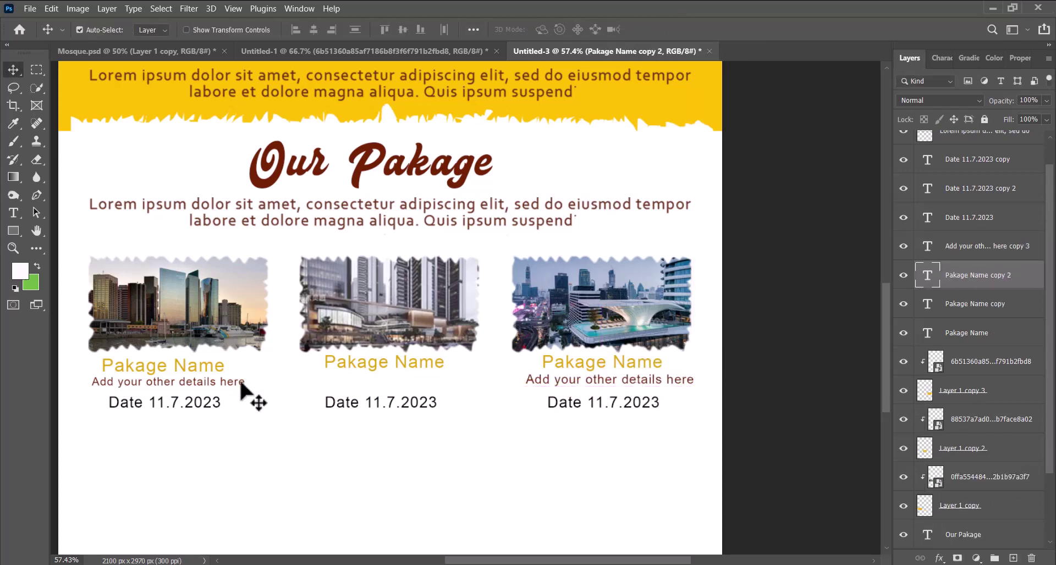
- Duplicate the third photo's details line twice and place the copies between the package name and date of the second and first photos
click(631, 388)
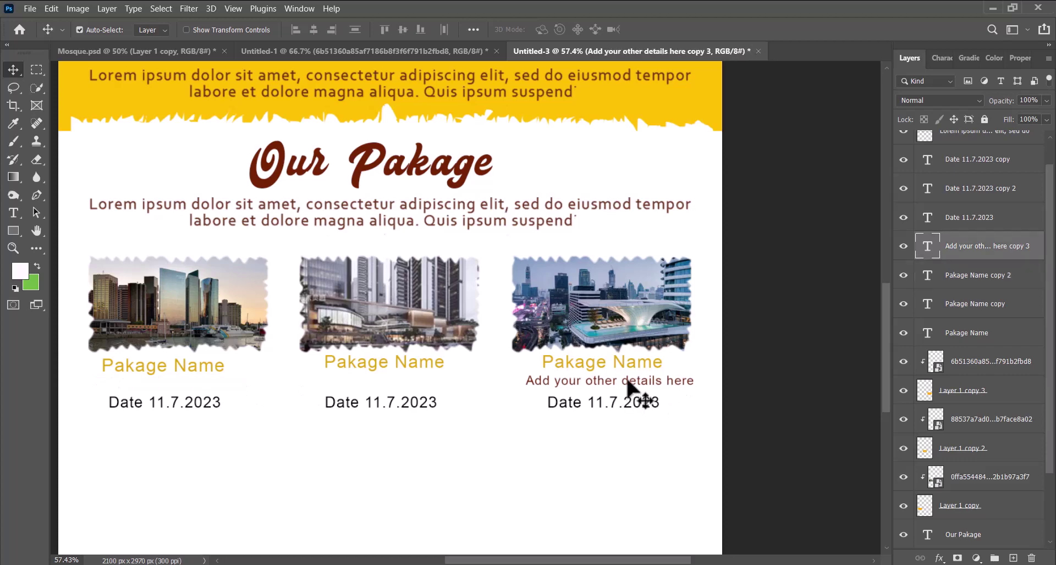
drag(628, 383, 414, 387)
alt+click(413, 386)
drag(223, 391, 191, 389)
ctrl+click(380, 381)
key(Down)
key(Down)
key(Down)
key(Down)
key(Down)
key(Down)
key(Down)
key(Down)
key(Down)
key(Down)
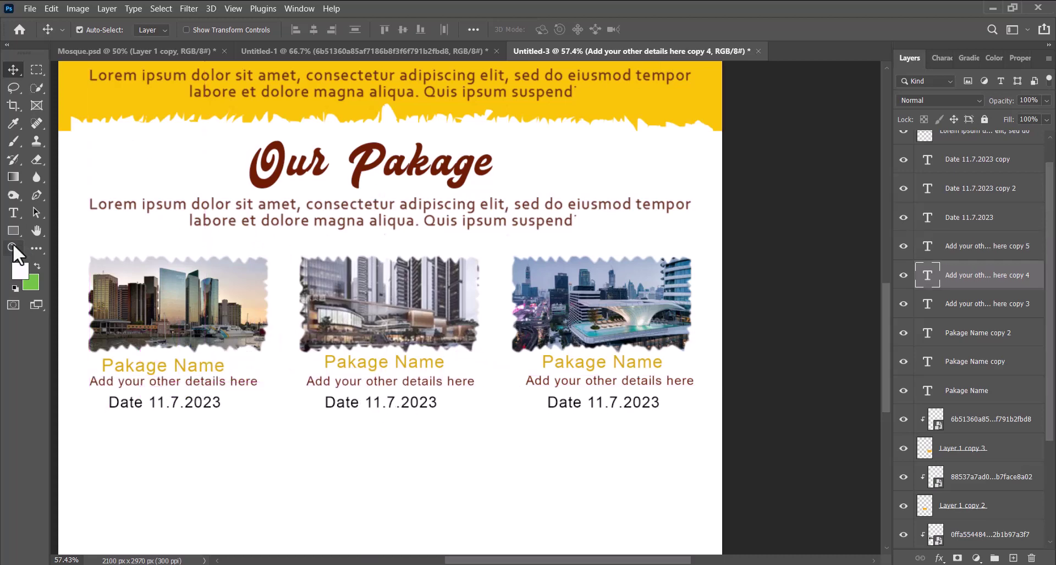
- Copy the torn-edge yellow title band to the page's lower edge and flip it vertically so the torn edge faces up
key(ctrl+0)
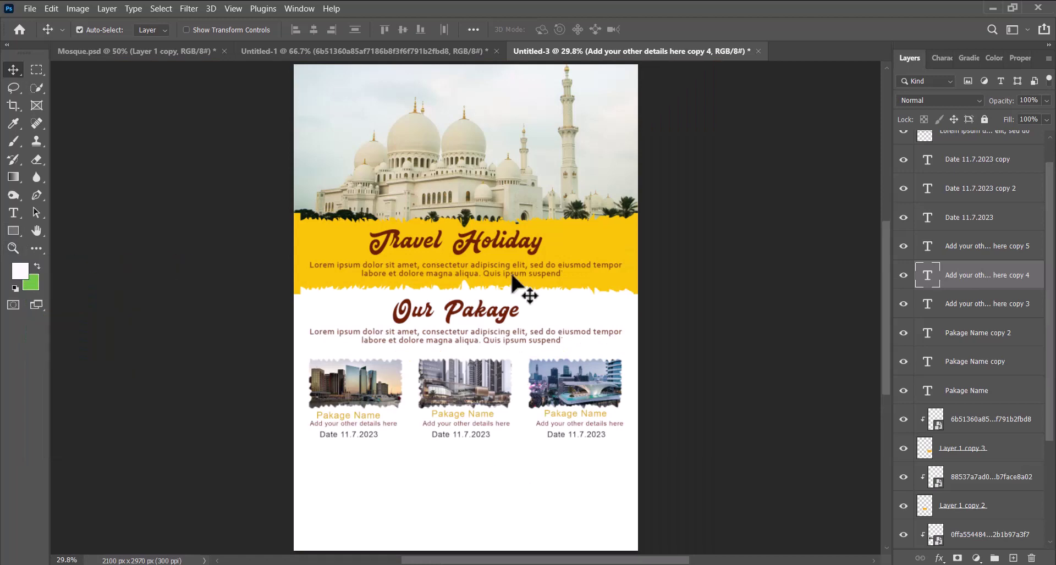
ctrl+click(616, 282)
drag(616, 284, 616, 550)
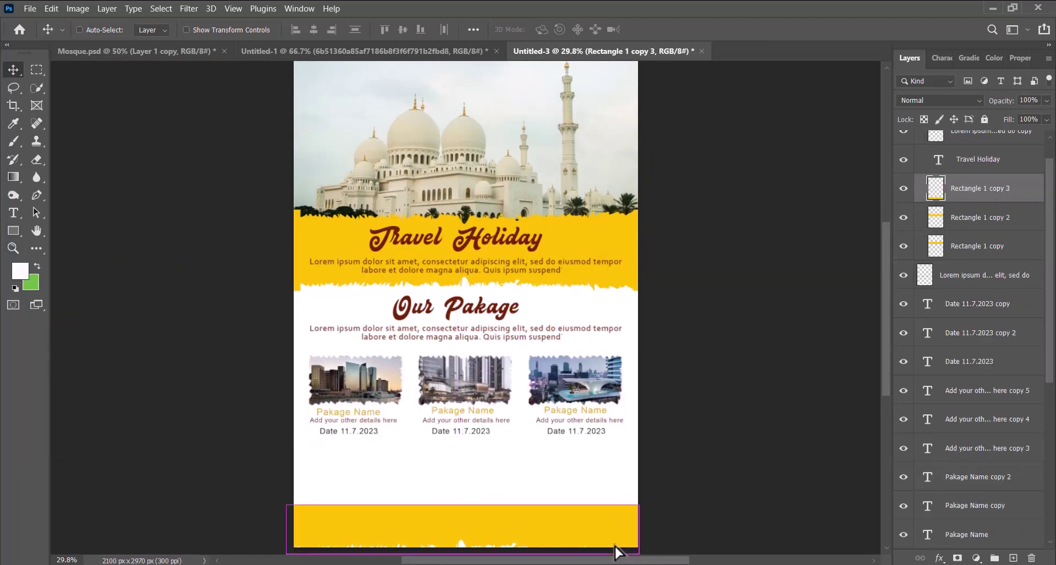
key(ctrl+t)
right_click(616, 550)
click(637, 531)
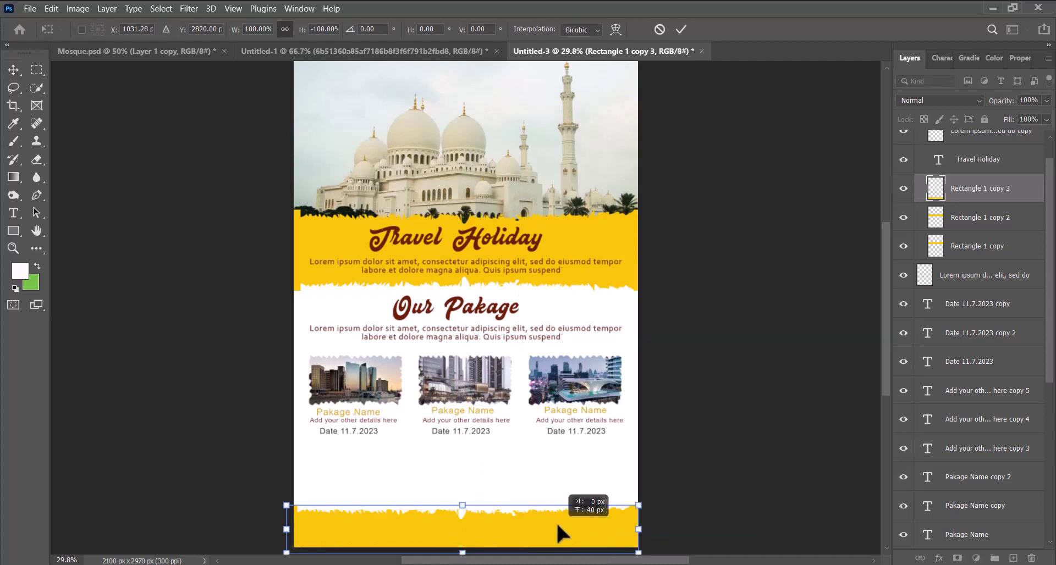
drag(561, 534, 560, 527)
click(681, 29)
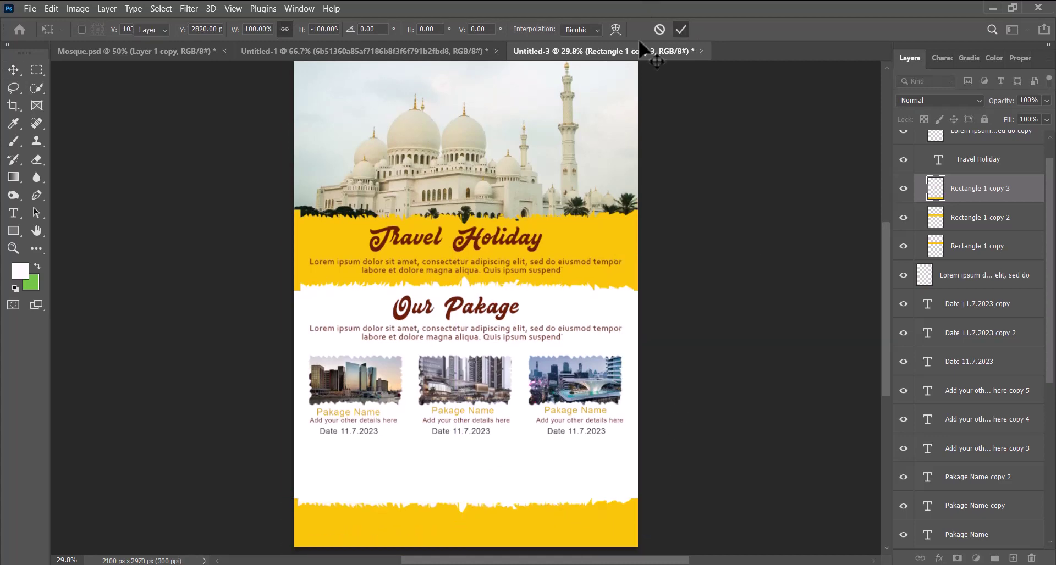
- Copy the phone icon from the Untitled-1 document into the flyer, shrink it and place it near the left end of the yellow footer band
click(364, 51)
click(330, 456)
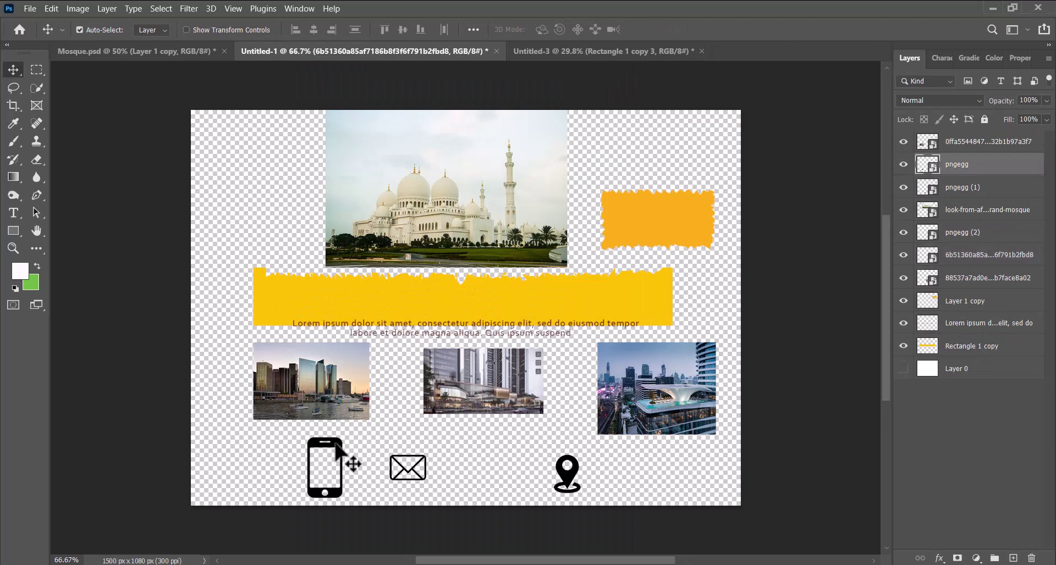
click(490, 53)
key(ctrl+v)
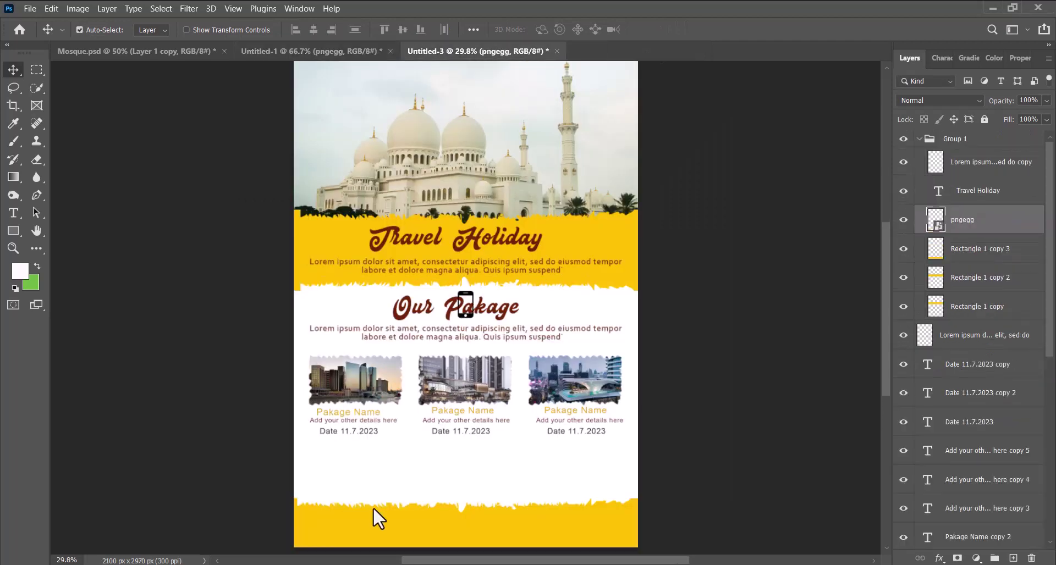
key(ctrl+t)
drag(465, 305, 333, 532)
click(681, 29)
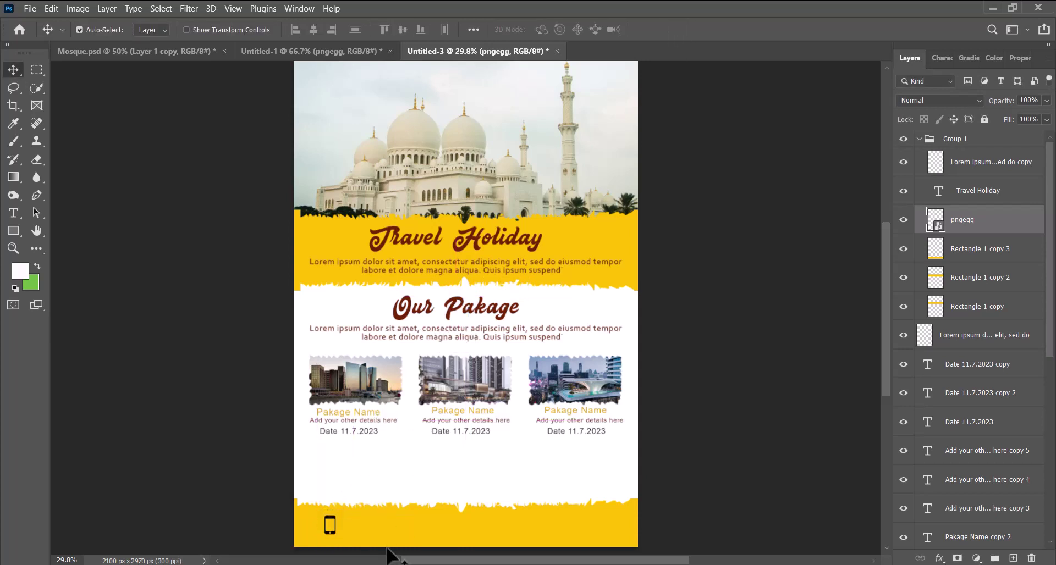
- Draw a white circle about 111 px wide over the mosque photo
right_click(13, 231)
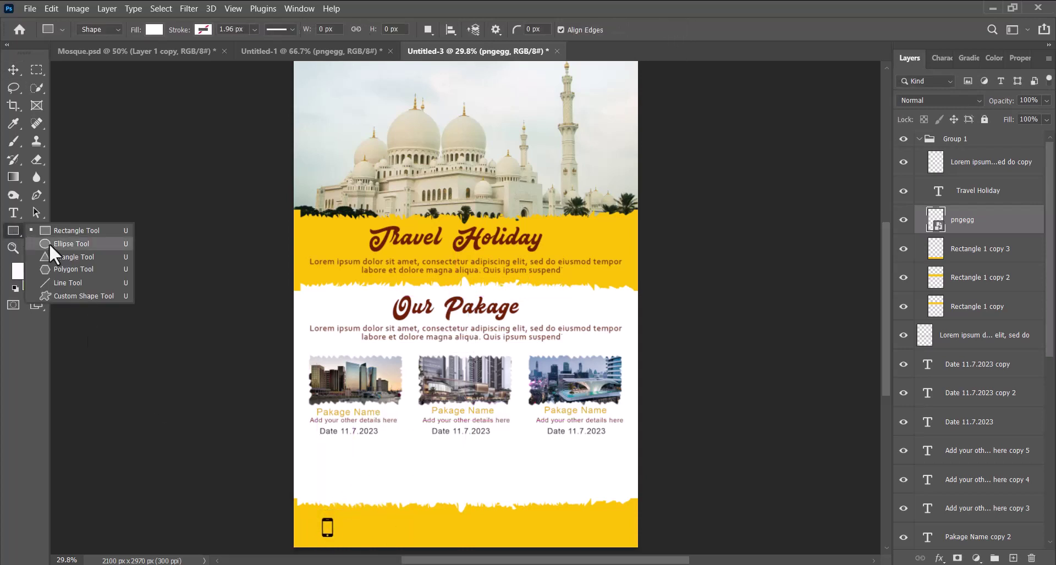
click(48, 241)
drag(408, 178, 424, 195)
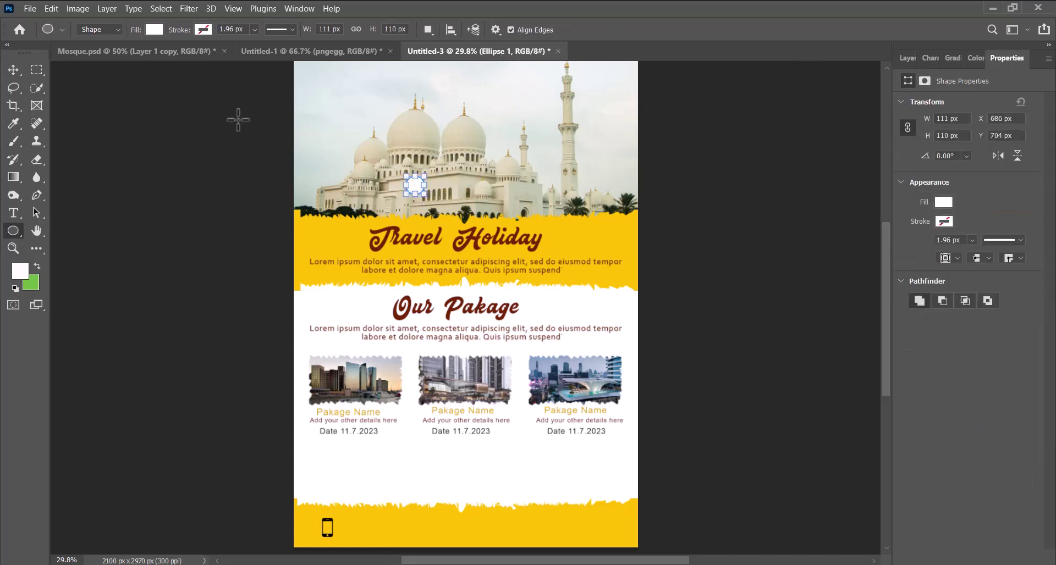
- Enlarge the white circle around the phone icon in the footer band and move its layer below the icon
click(13, 70)
key(ctrl+t)
drag(425, 195, 328, 535)
click(681, 29)
click(908, 58)
mouse_move(962, 231)
mouse_down()
mouse_move(960, 210)
mouse_move(960, 250)
mouse_up()
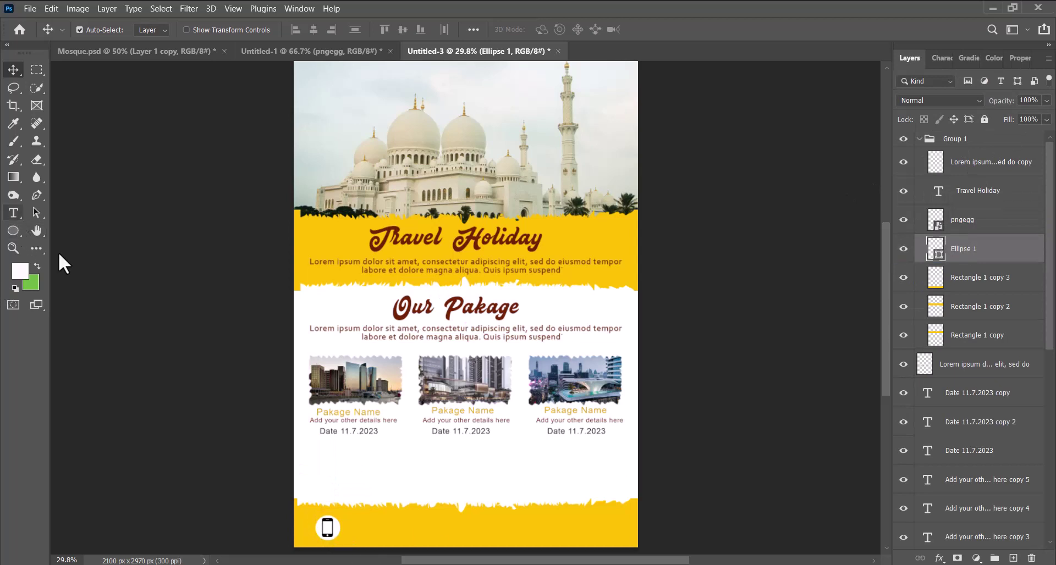
- Add a 12 pt Arial text line with the contact phone number beside the phone icon, aligned with the icon's upper half
click(13, 213)
click(353, 525)
key(BackSpace)
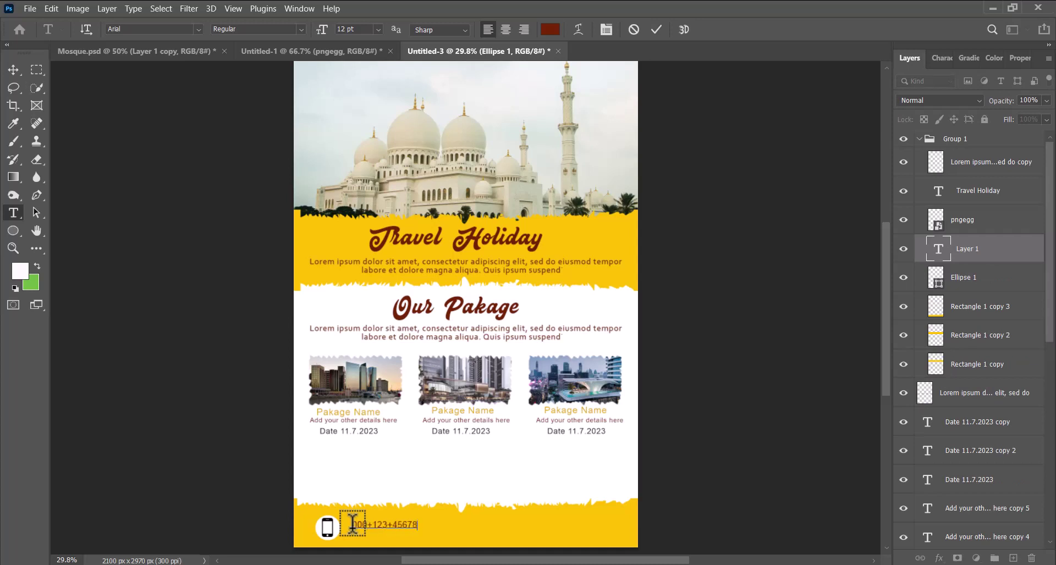
click(656, 29)
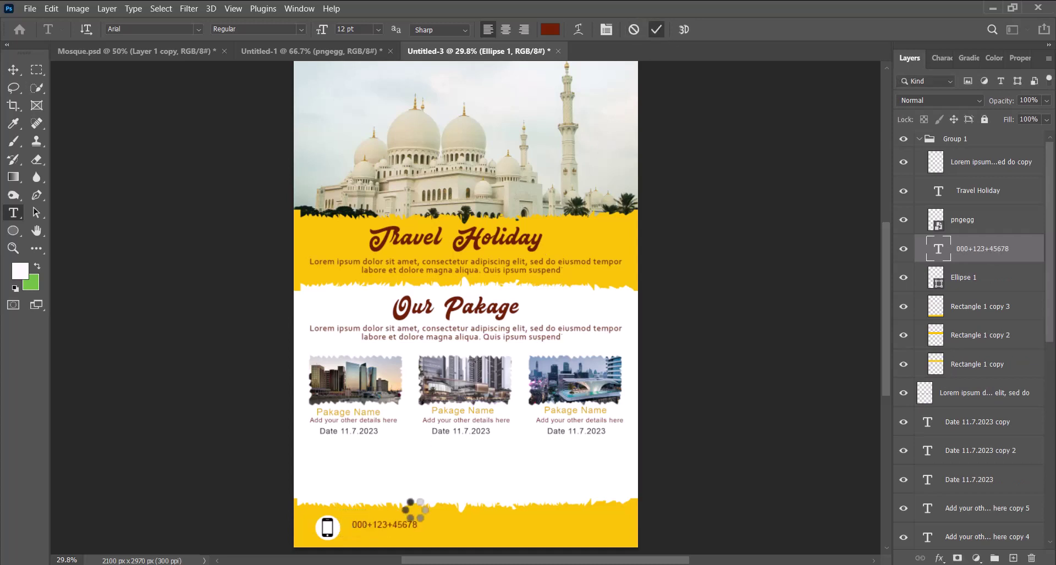
click(11, 71)
drag(415, 516, 391, 517)
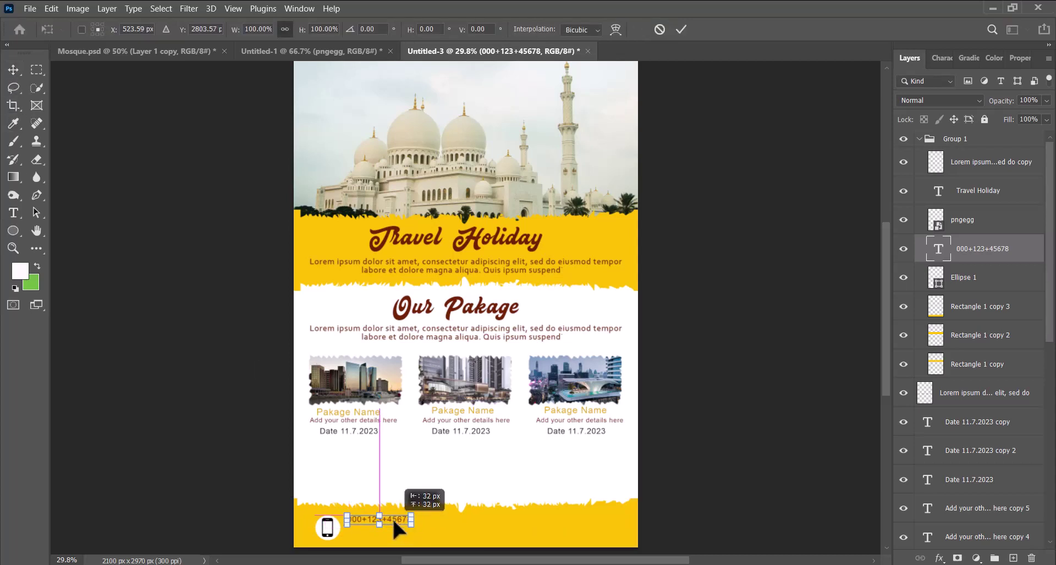
click(680, 29)
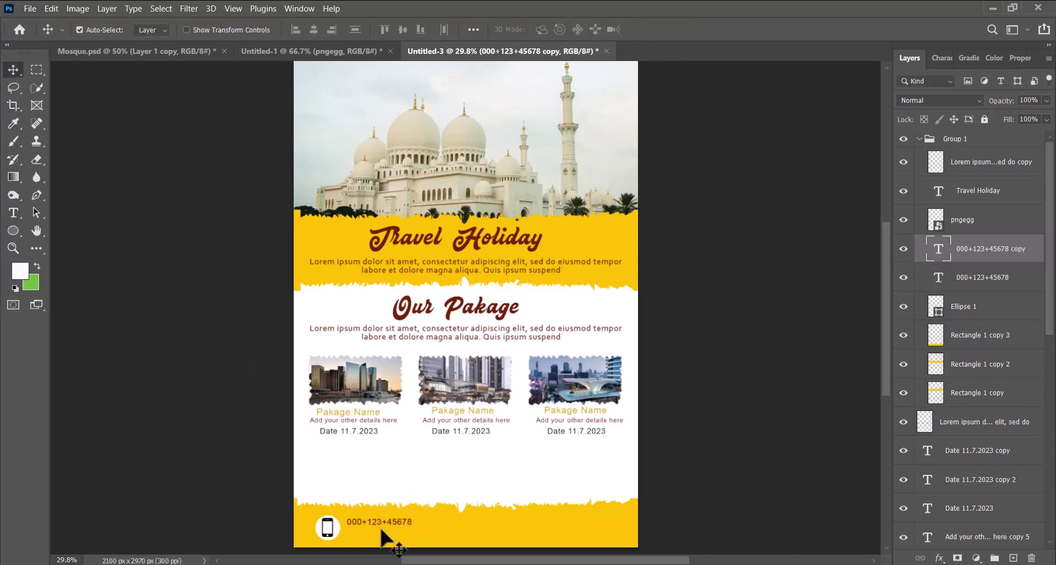
- Duplicate the phone number line, place the copy directly beneath it and nudge the upper line into alignment
key(shift+Down)
key(shift+Down)
key(shift+Down)
key(shift+Down)
key(shift+Down)
click(389, 519)
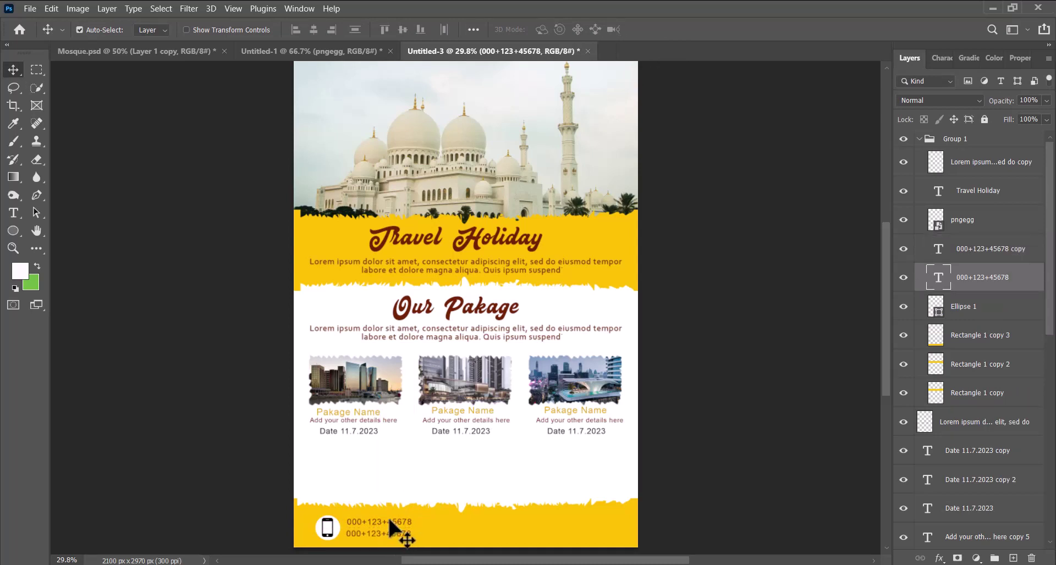
key(shift+Down)
key(shift+Left)
key(Right)
- Change the upper phone number line's text color to white
click(941, 58)
click(1033, 142)
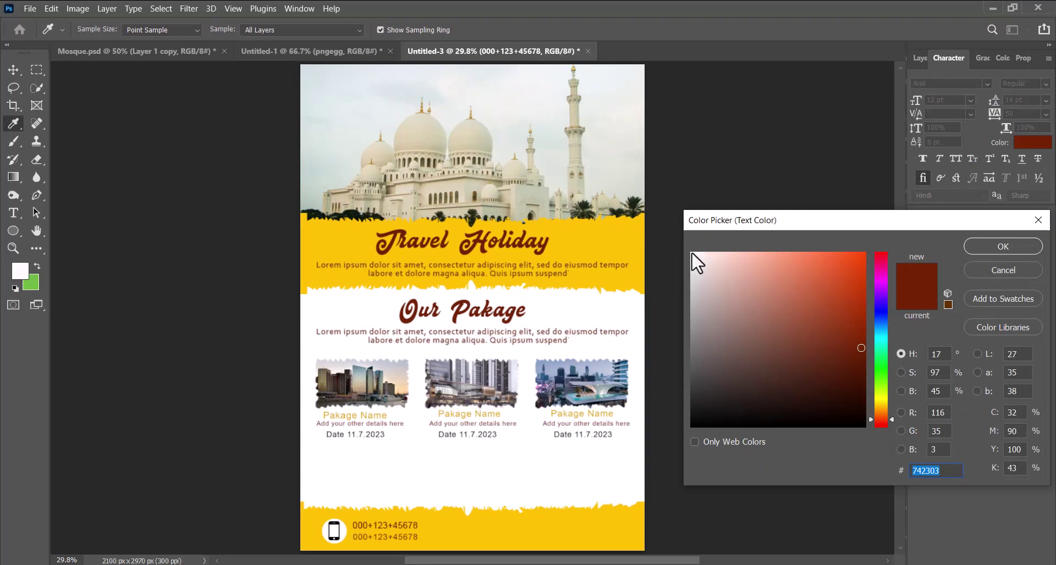
click(693, 254)
click(985, 247)
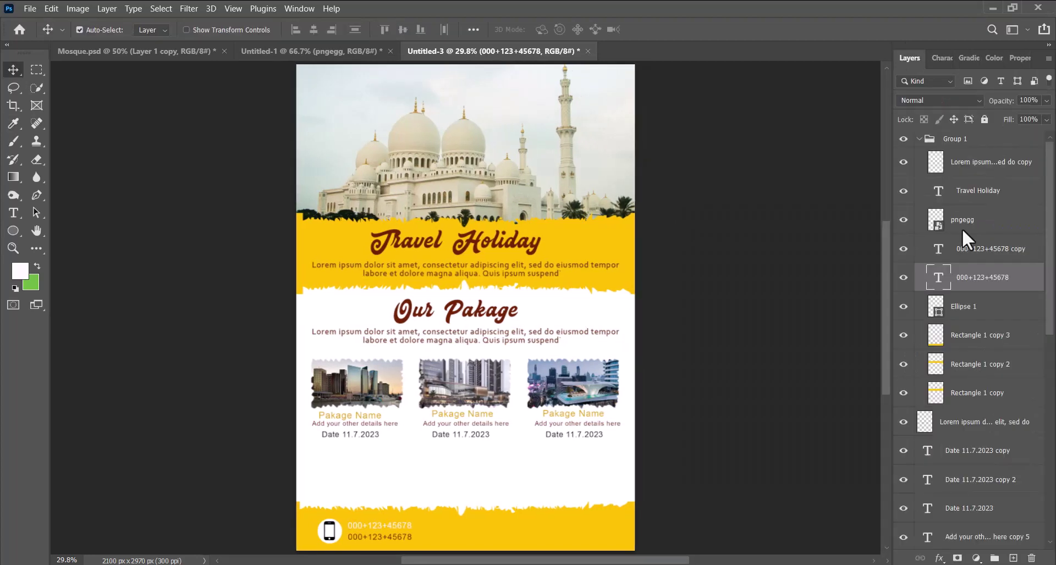
- Change the lower phone number line's text color to white
click(972, 254)
click(942, 58)
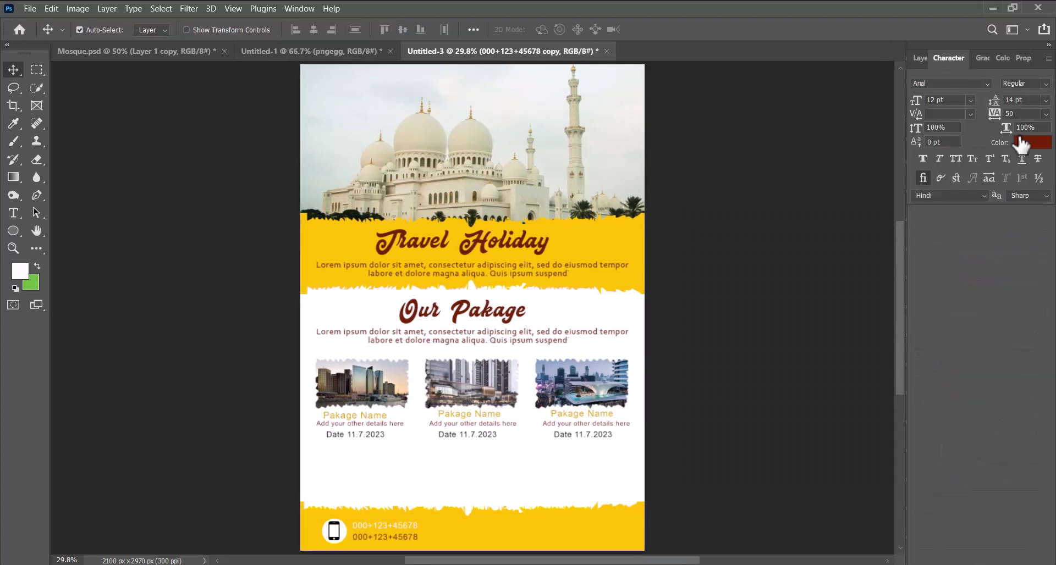
click(1031, 142)
click(696, 255)
click(995, 246)
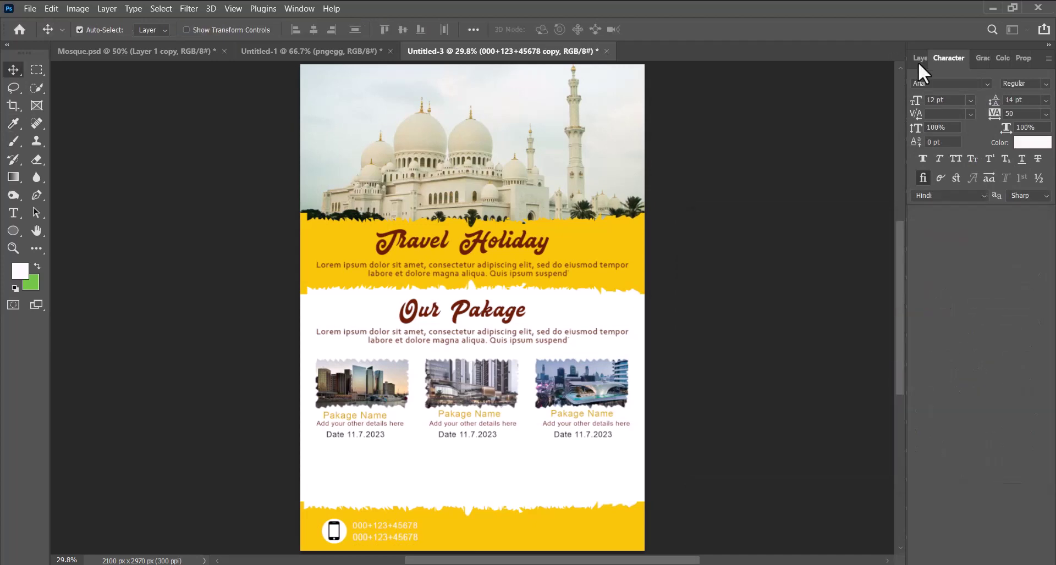
- Bring the envelope icon from Untitled-1 into the flyer, scale it to about 3.11% and place it in the footer beside the phone numbers
click(918, 58)
click(311, 51)
click(412, 471)
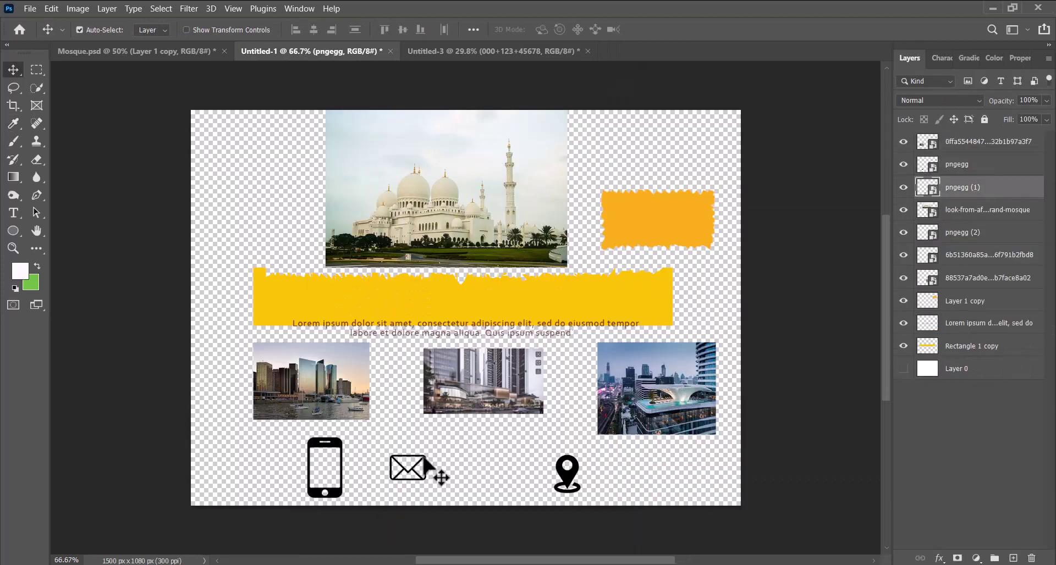
drag(473, 61, 476, 503)
key(ctrl+t)
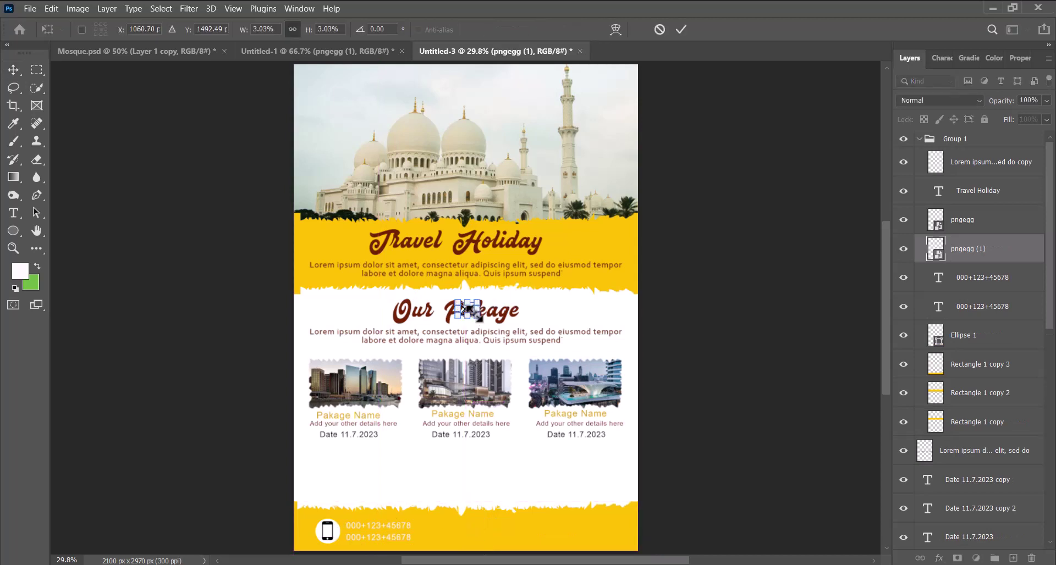
drag(467, 310, 451, 537)
click(681, 29)
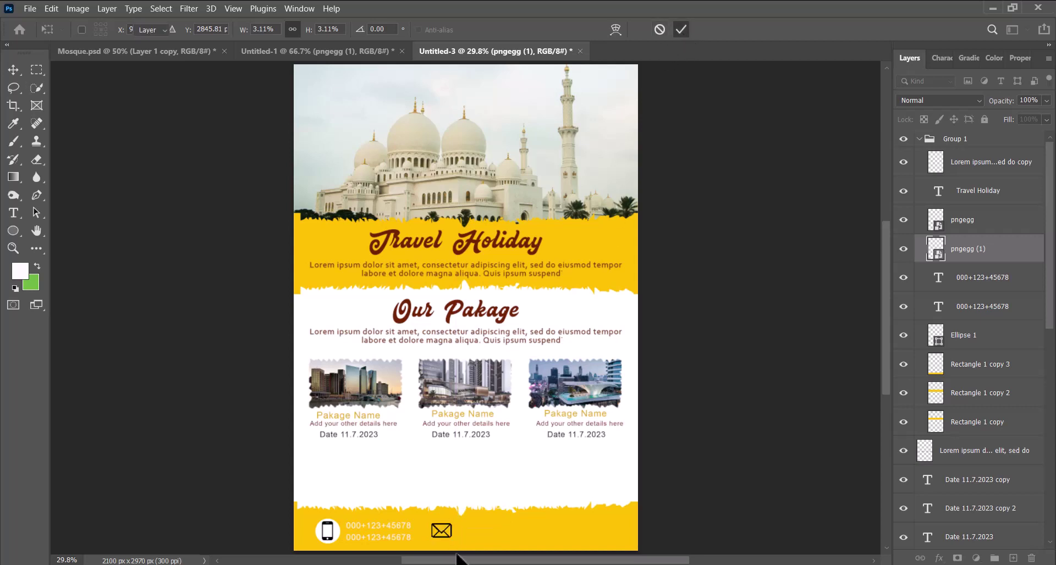
- Duplicate the white circle behind the phone icon and place the copy behind the envelope icon
ctrl+click(338, 536)
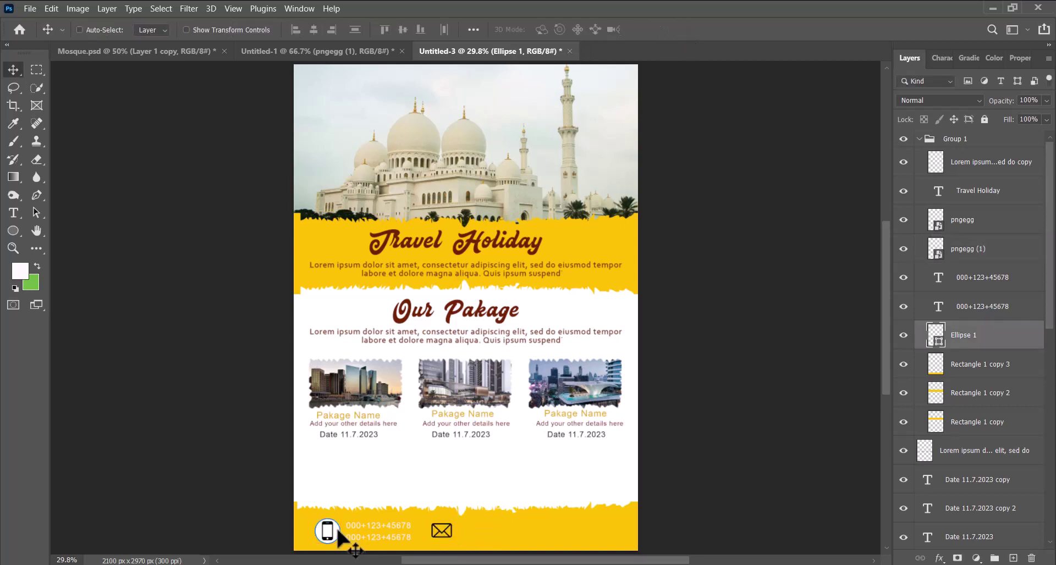
key(ctrl+j)
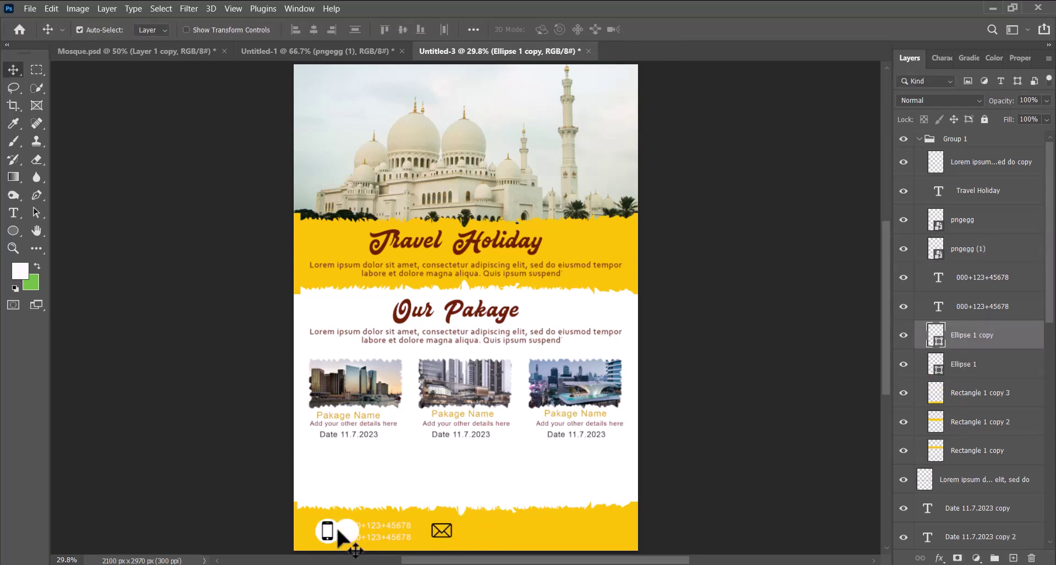
ctrl+click(338, 533)
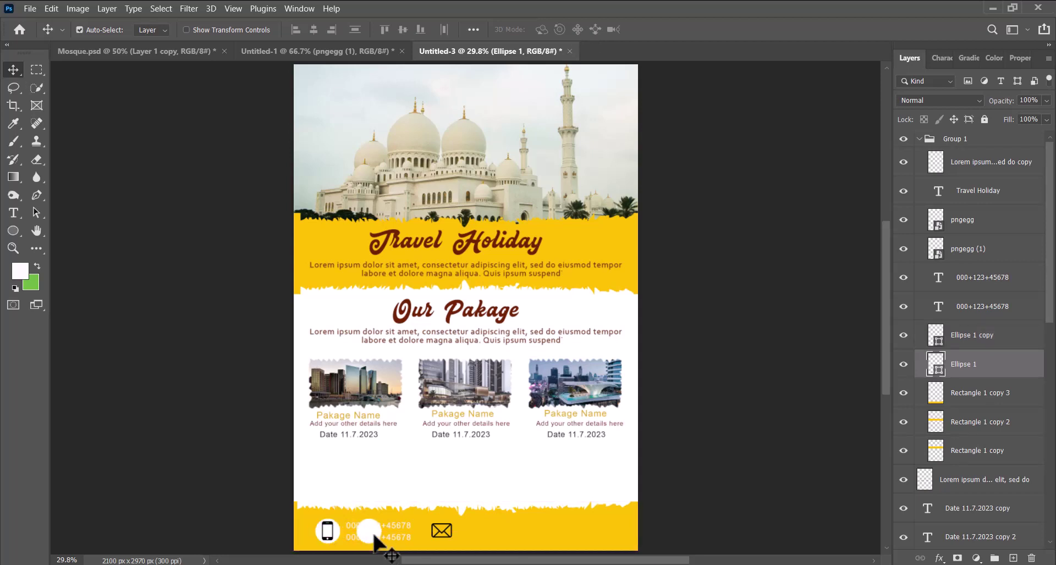
drag(376, 536, 447, 532)
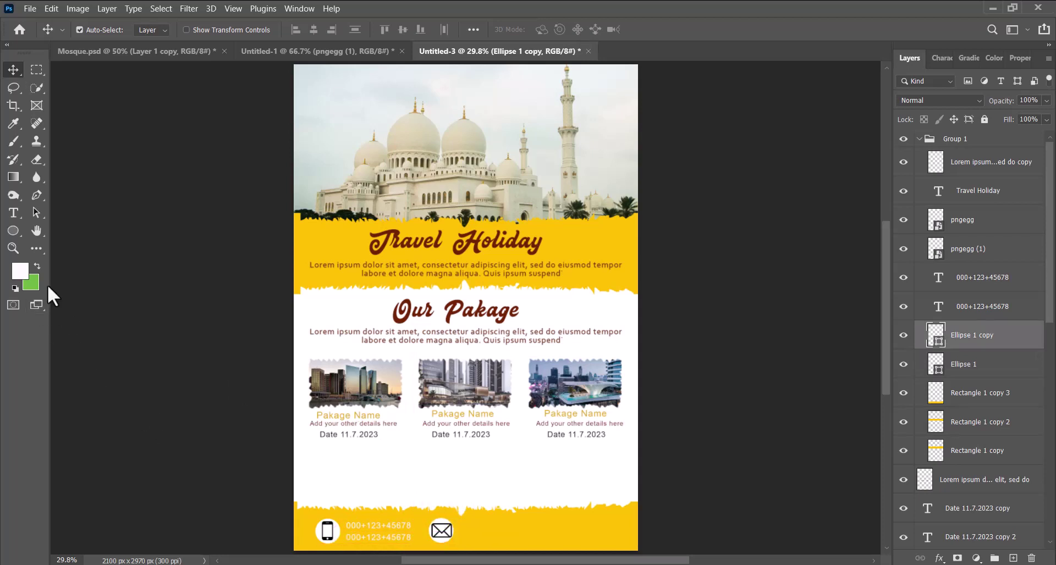
- Add a white 12 pt Arial text line with the contact e-mail beside the envelope icon and nudge it closer to the icon
click(14, 213)
click(467, 520)
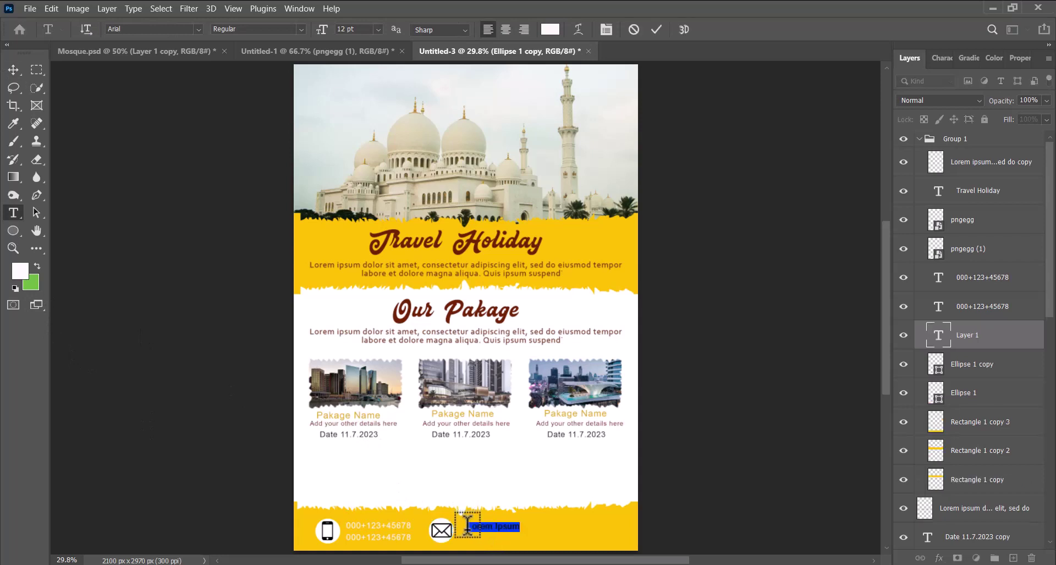
key(BackSpace)
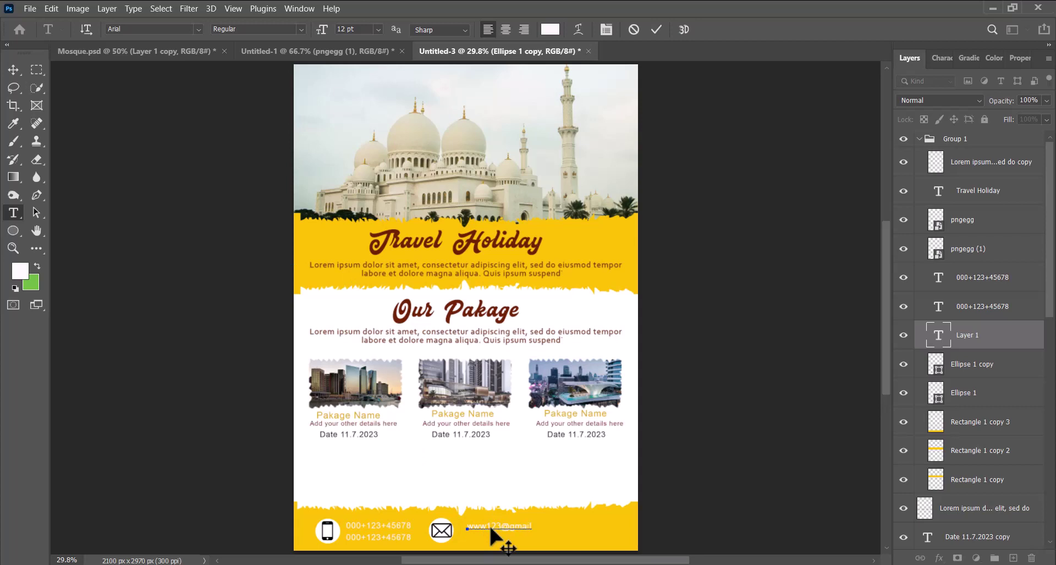
click(656, 30)
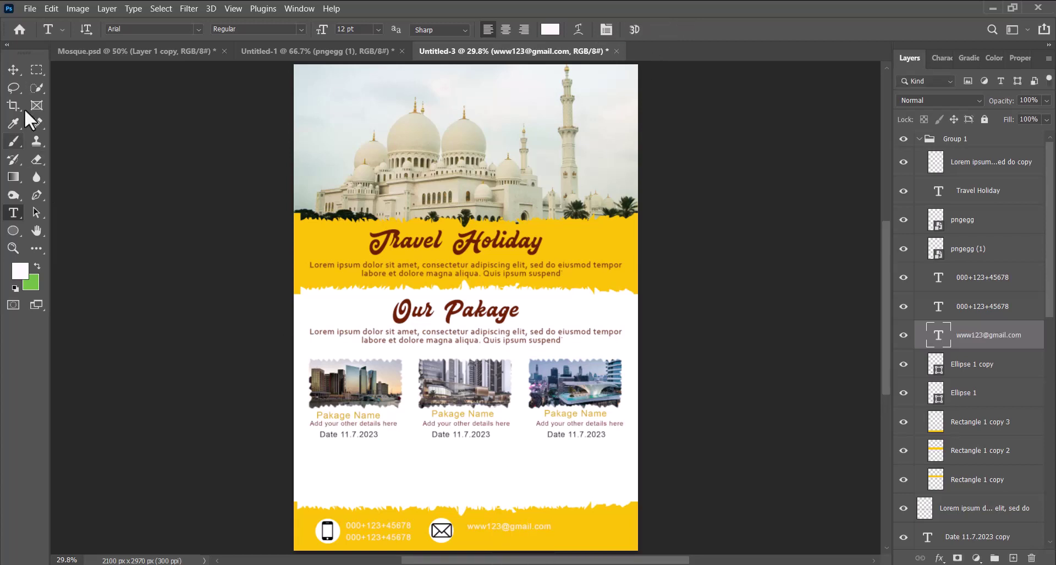
click(13, 70)
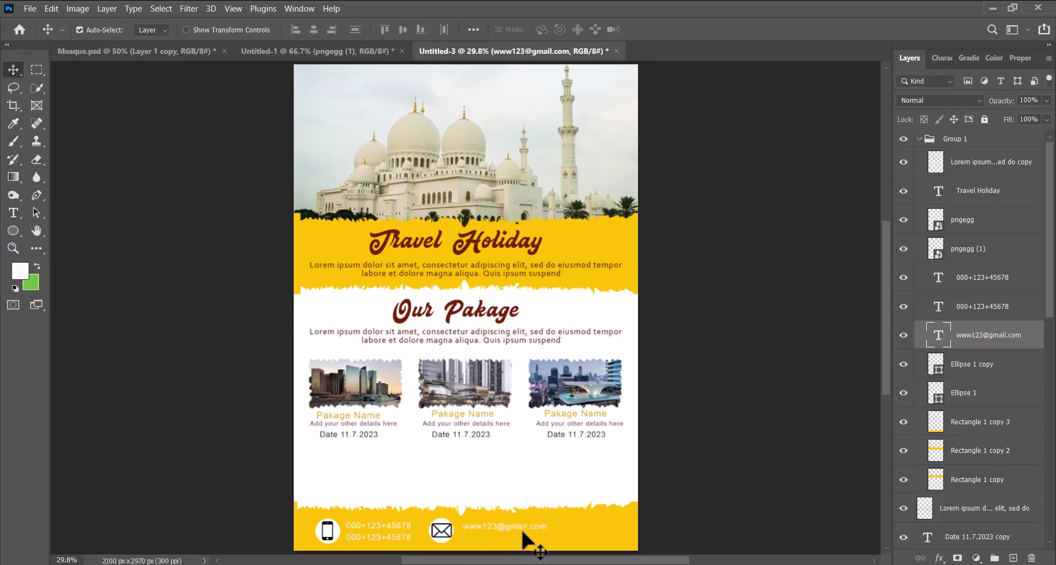
- Move the phone icon's circle layer directly beneath the two phone number layers
click(994, 366)
drag(969, 367, 971, 344)
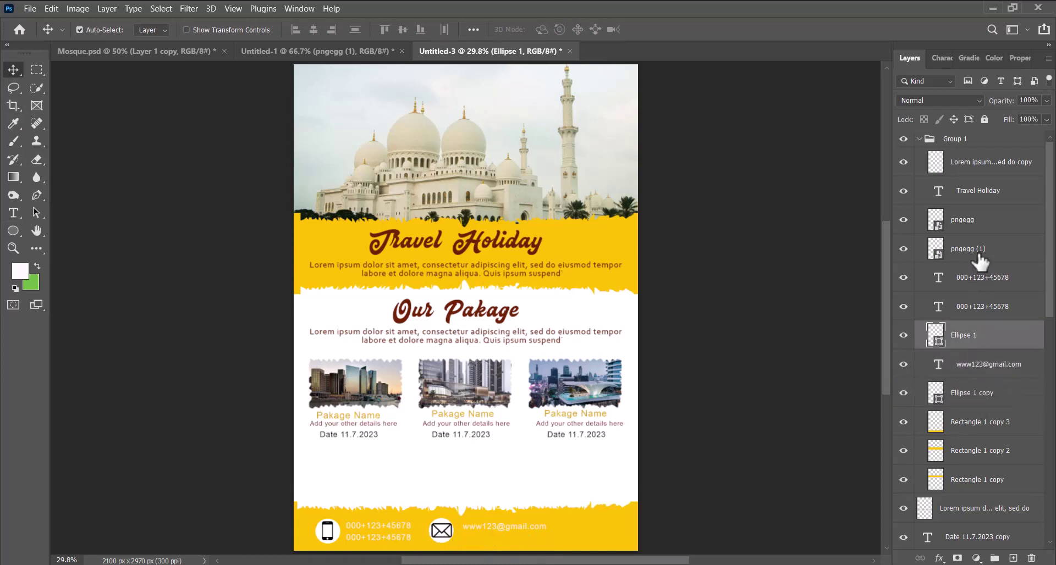
click(978, 252)
shift+click(973, 344)
key(ctrl+t)
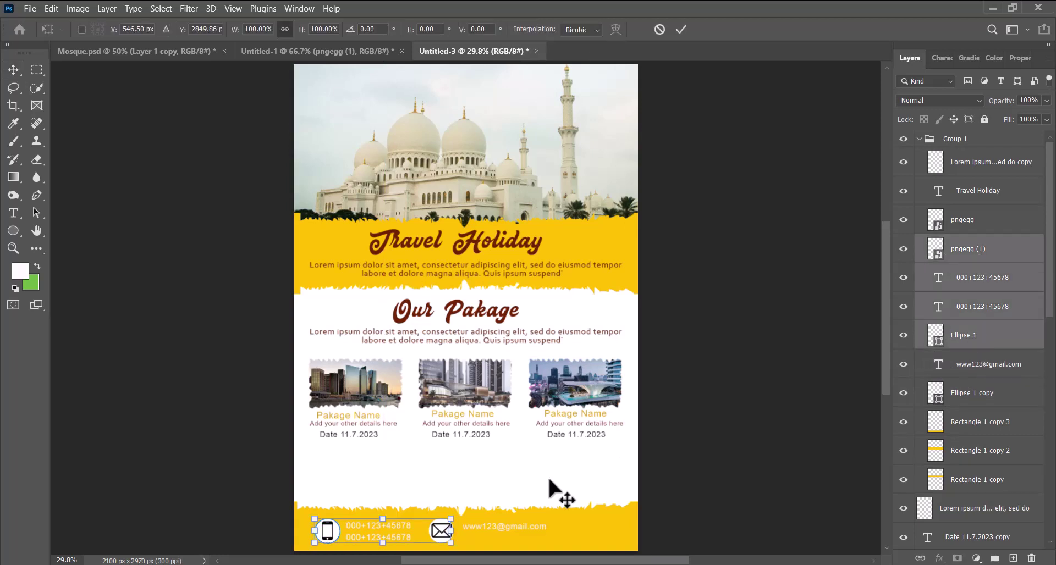
click(681, 29)
- Move the phone icon layer directly above the phone number layers and shift the whole phone contact block slightly left
drag(1018, 226, 1016, 259)
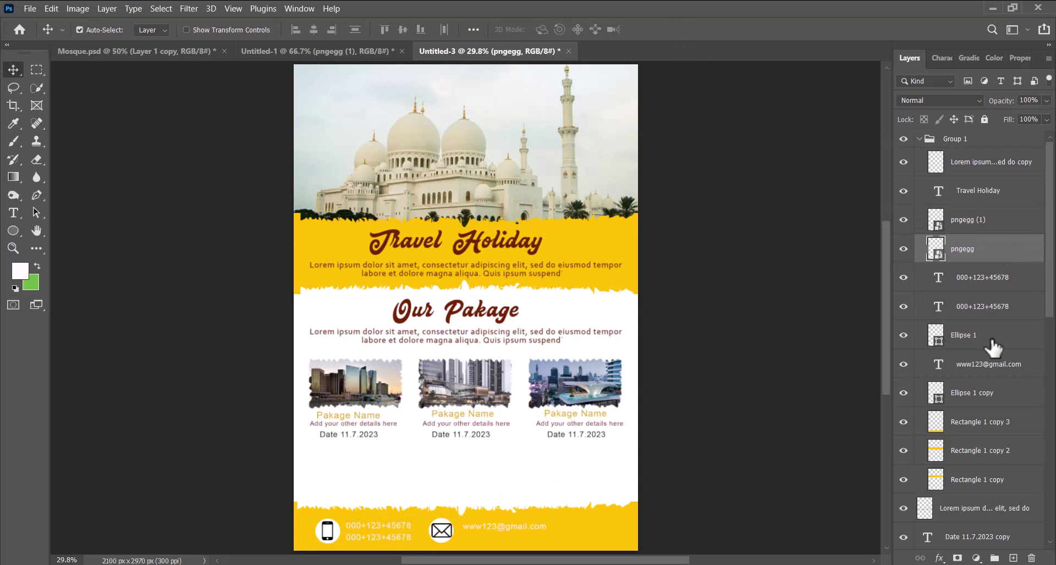
shift+click(993, 348)
key(ctrl+t)
drag(395, 542, 388, 541)
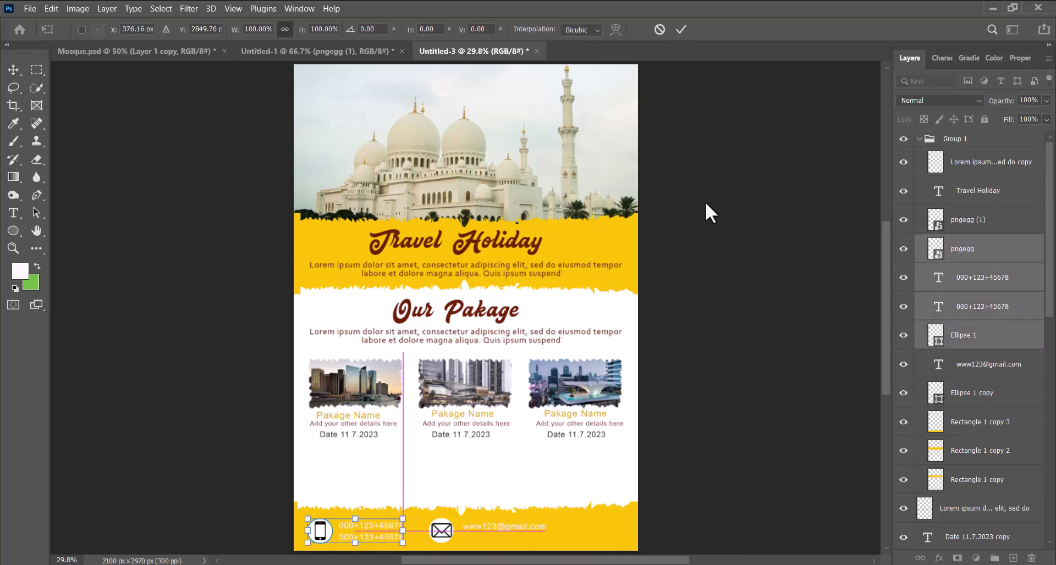
click(681, 29)
- Lock the yellow footer band layer
click(613, 544)
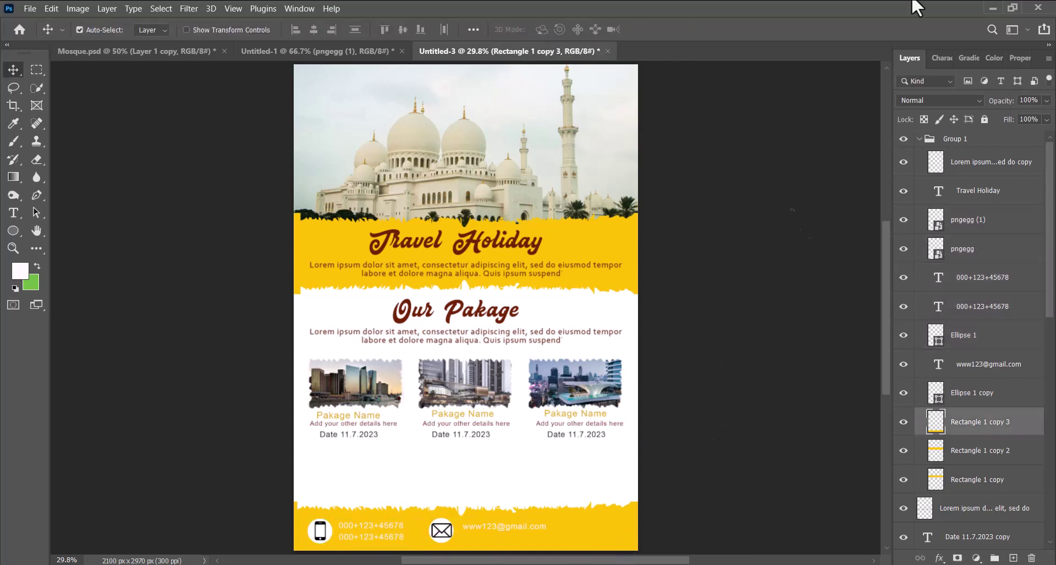
click(984, 120)
- Try to reorder and select the layers so the envelope icon, its circle and the e-mail line transform as one block
click(973, 395)
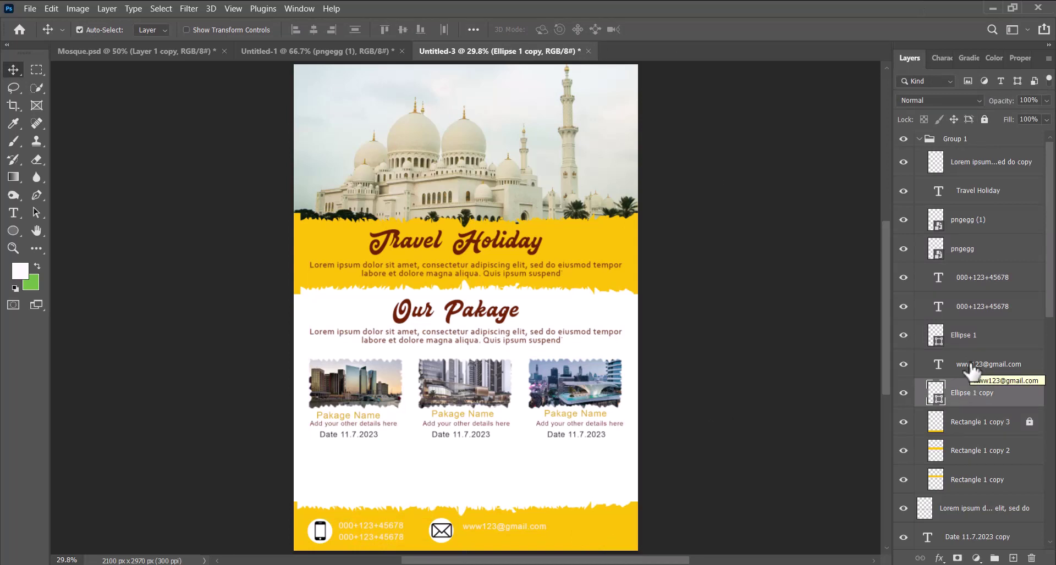
shift+click(974, 337)
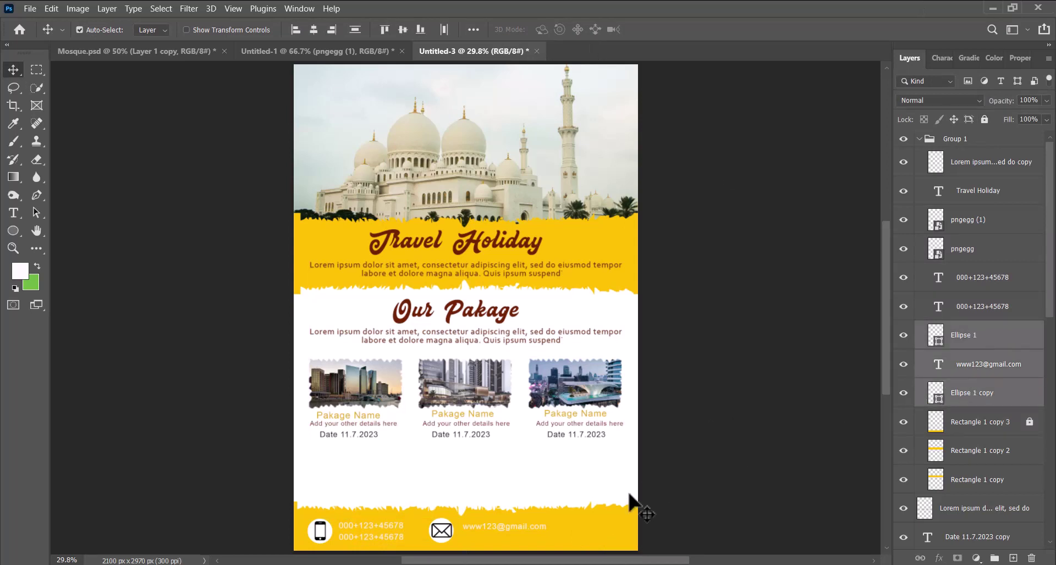
key(ctrl+t)
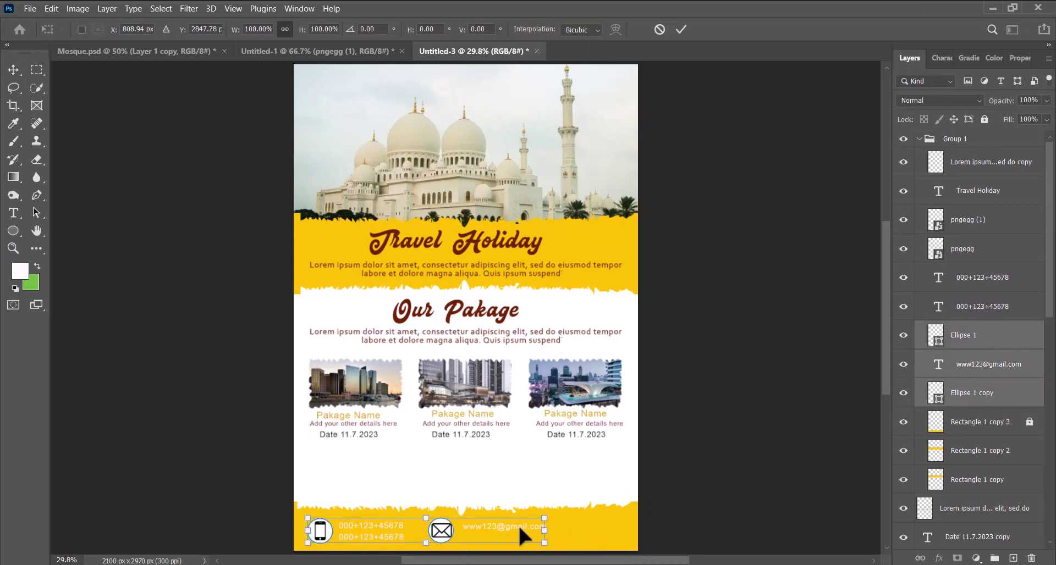
click(681, 30)
drag(987, 242, 974, 341)
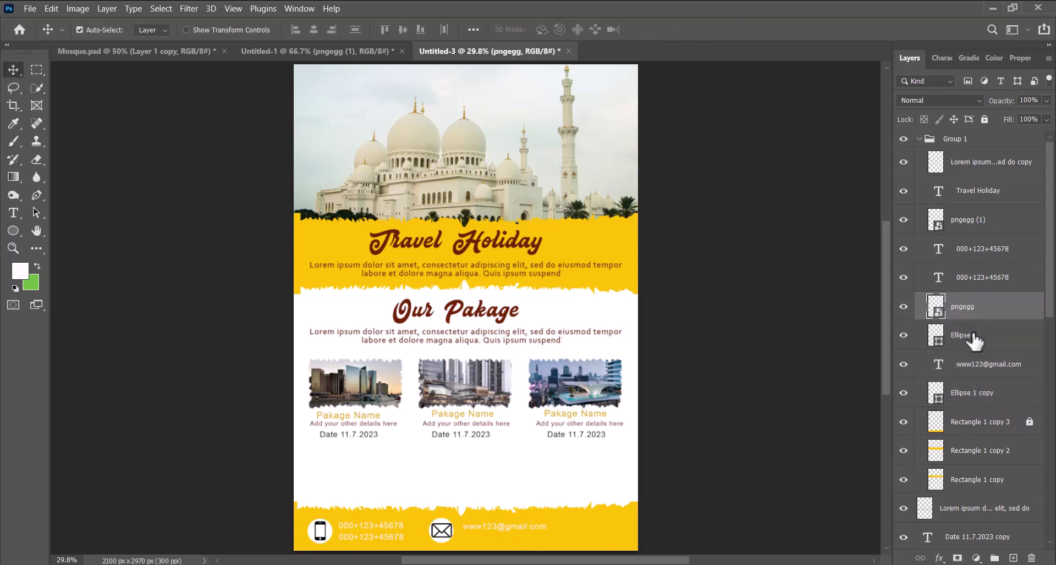
shift+click(972, 376)
key(ctrl+t)
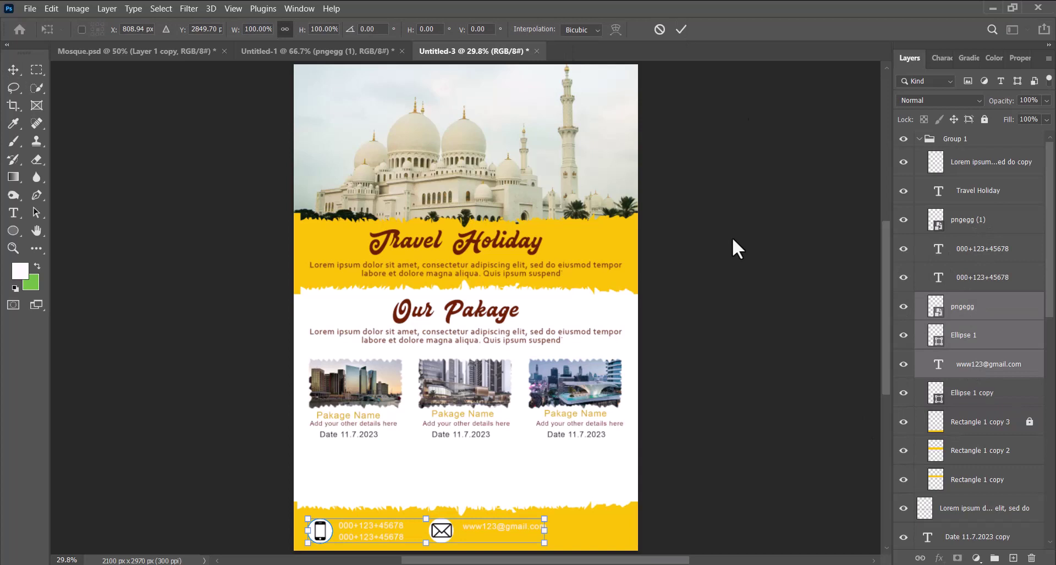
click(680, 29)
click(853, 349)
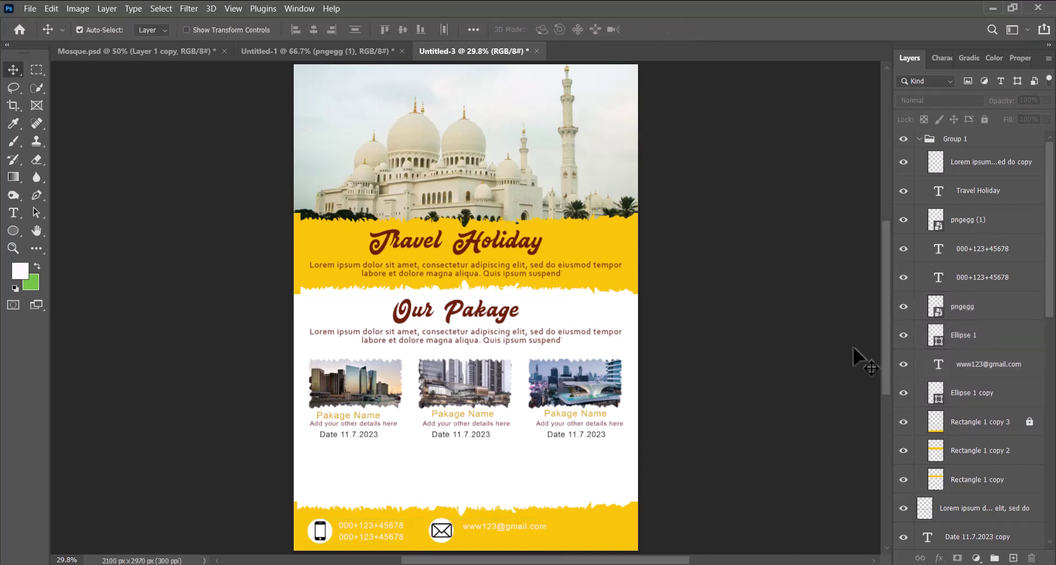
drag(985, 336, 985, 267)
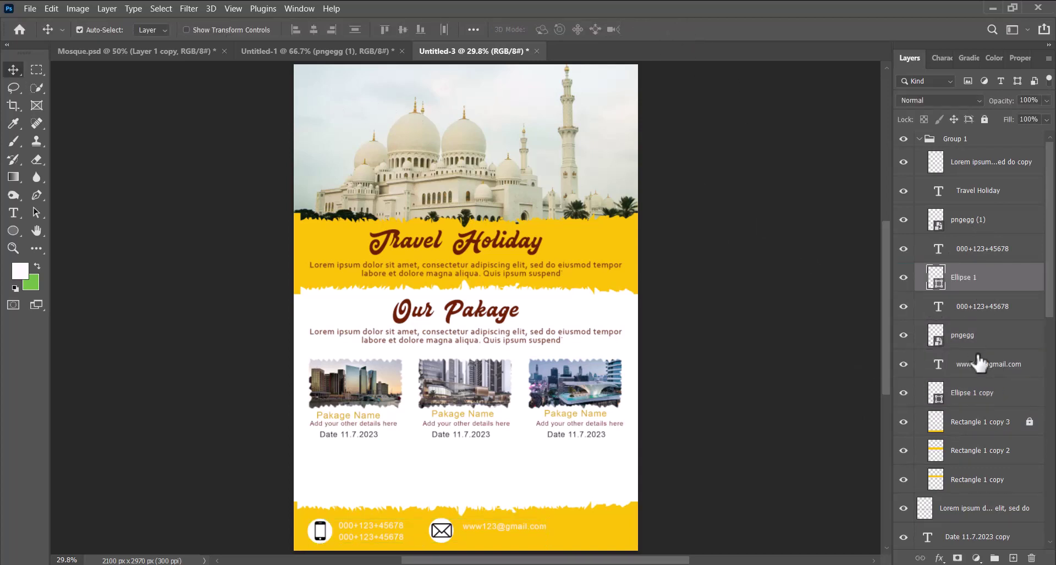
click(980, 337)
shift+click(977, 401)
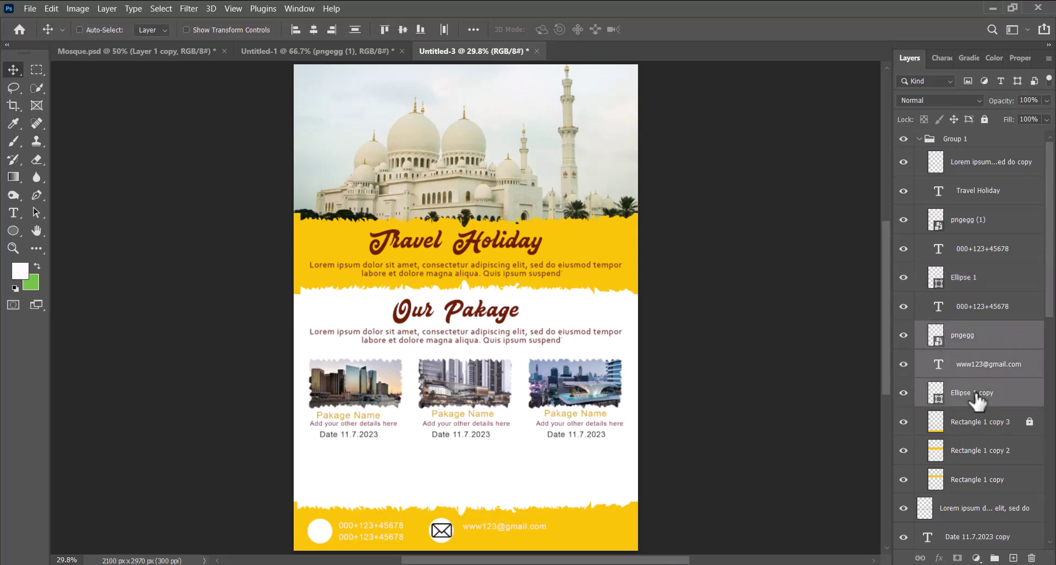
key(ctrl+t)
click(681, 29)
- Undo the layer reordering and shift the envelope icon, its circle and the e-mail line left, closer to the phone numbers
key(ctrl+z)
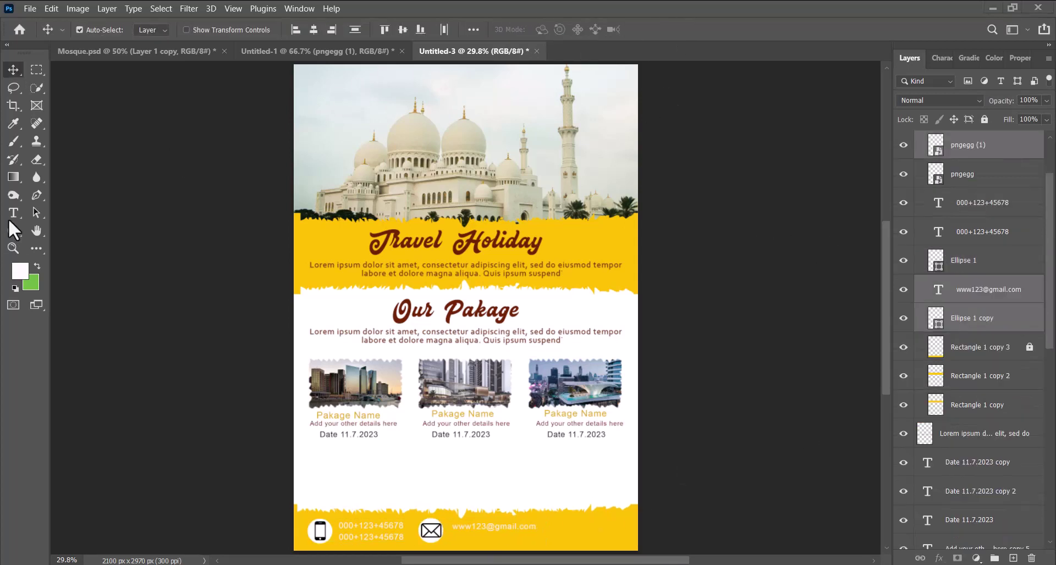
click(455, 539)
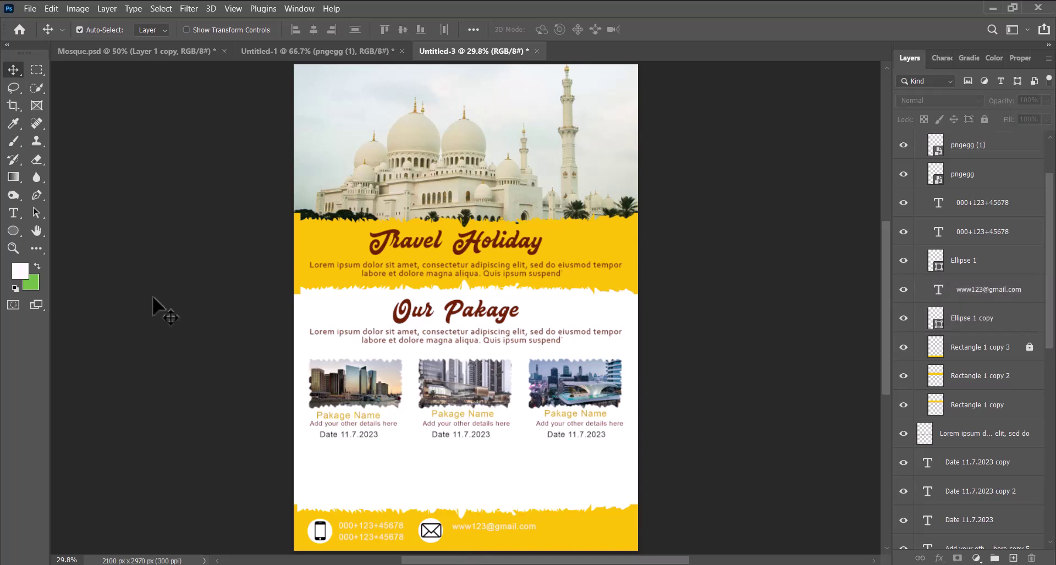
click(13, 213)
click(82, 211)
click(454, 534)
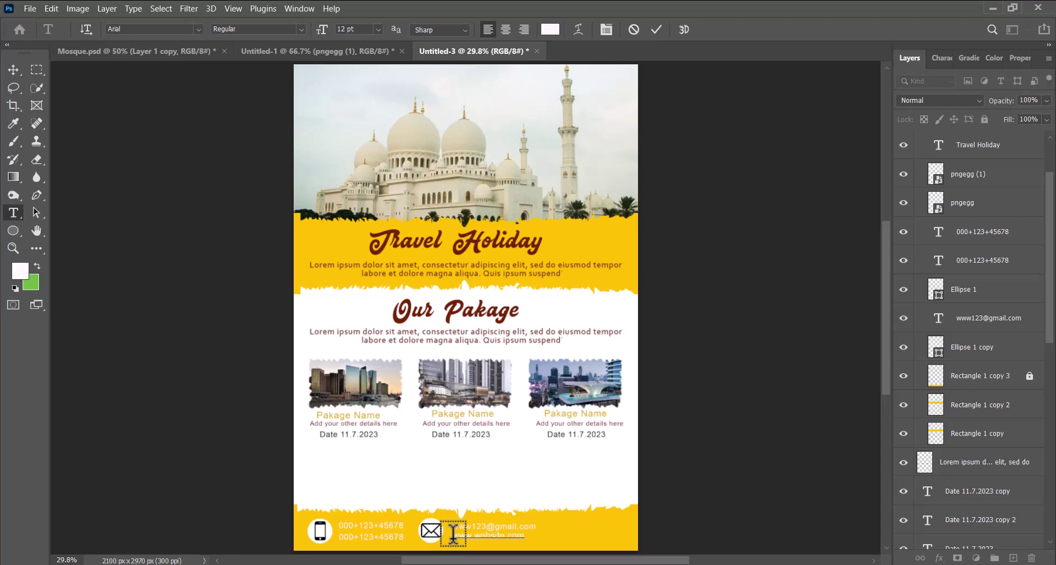
click(656, 30)
click(14, 70)
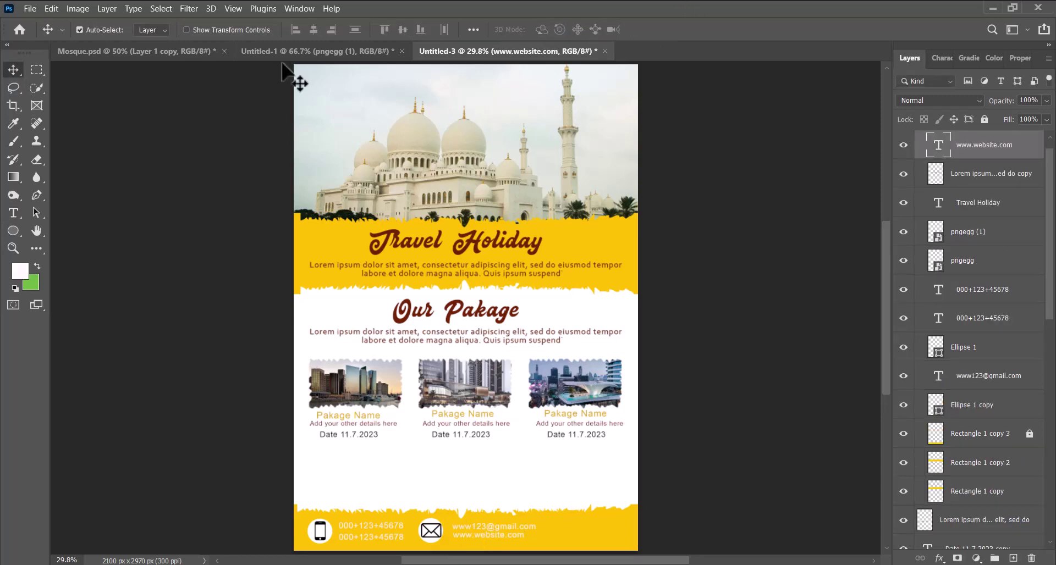
- Bring the location pin icon from Untitled-1 into the footer after the e-mail text and place a copy of the white circle behind it
click(308, 52)
click(568, 479)
drag(567, 478, 563, 553)
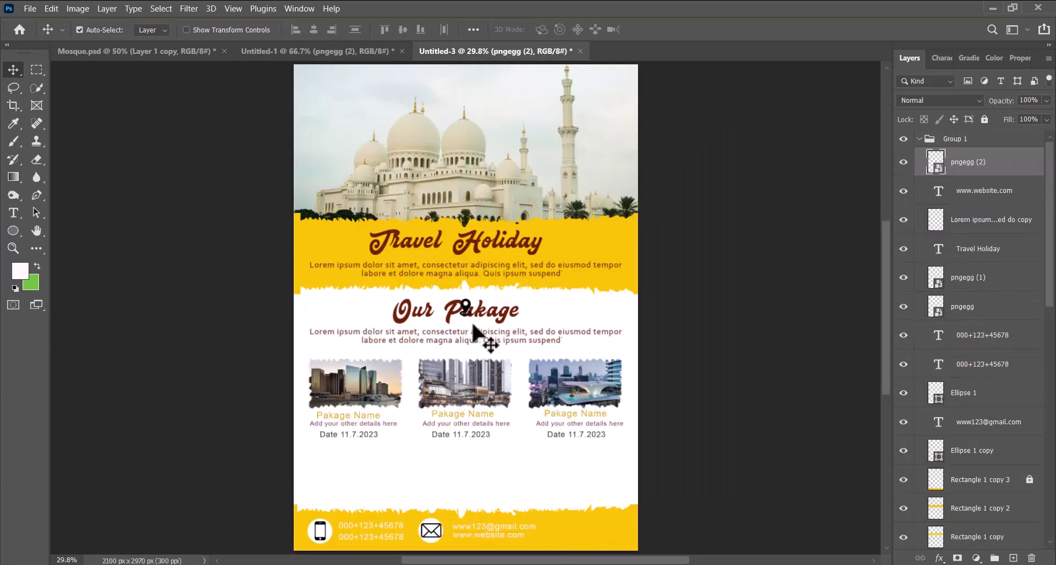
drag(466, 311, 553, 531)
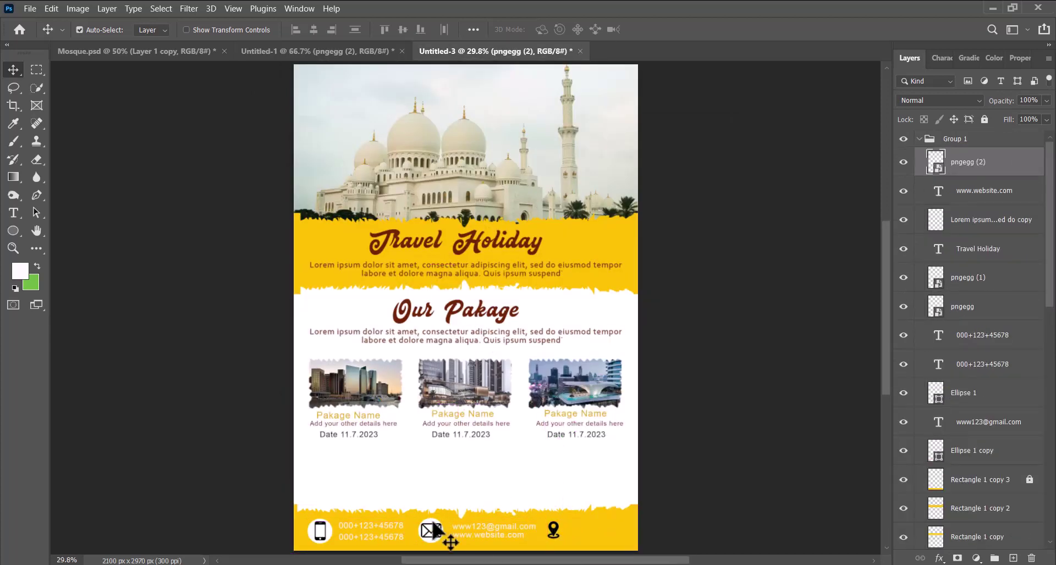
drag(431, 532, 553, 532)
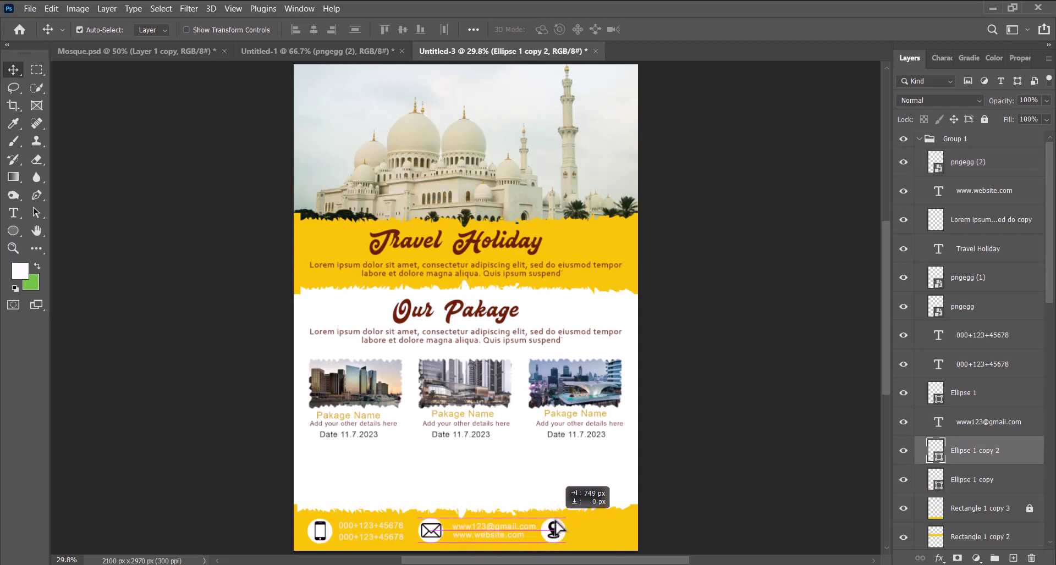
- Add a white 12 pt Arial line with the street address beside the location pin, aligned with the pin's upper half
click(15, 217)
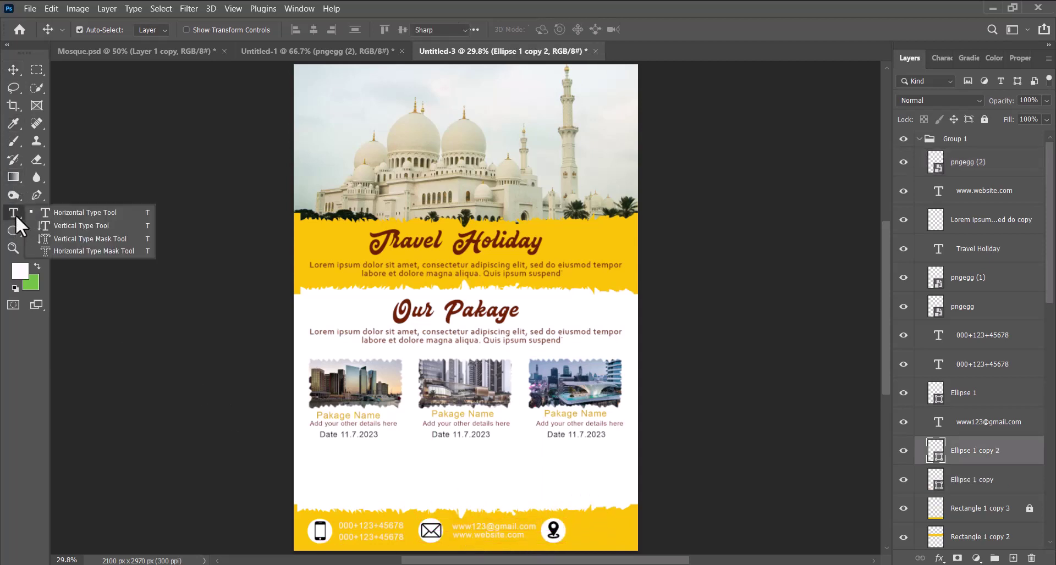
click(572, 522)
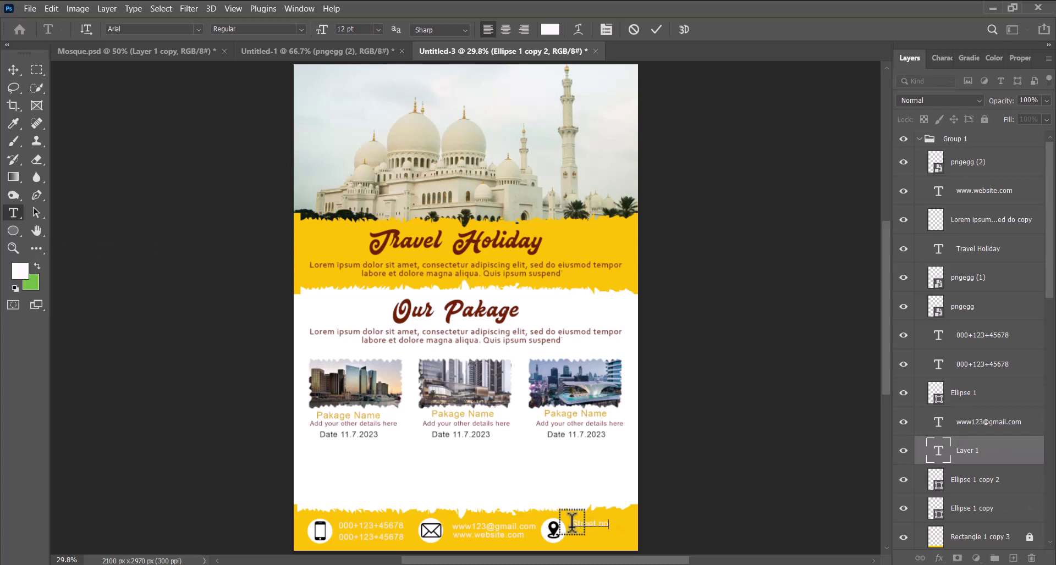
text(Street no;123)
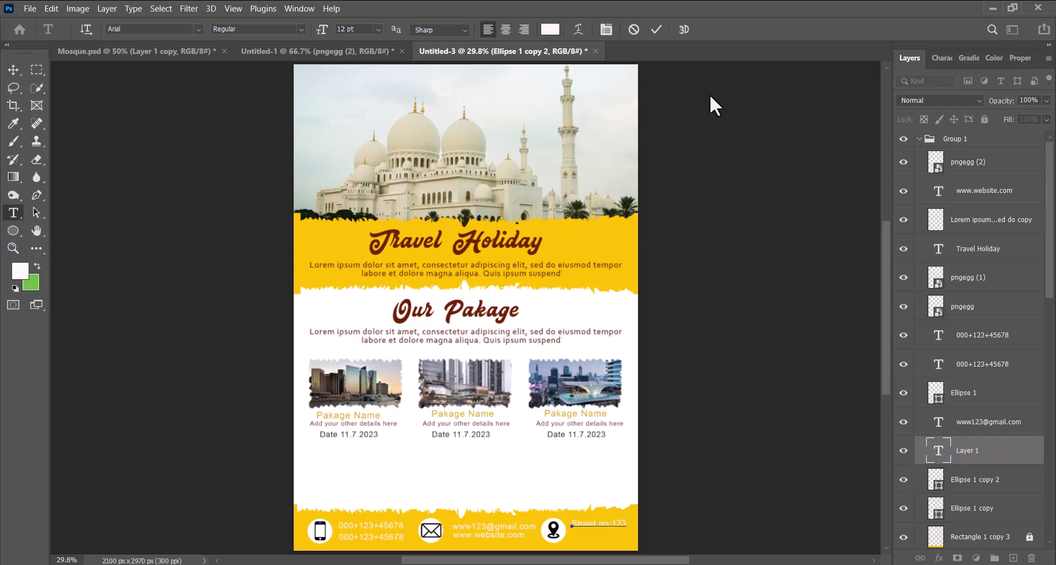
click(656, 29)
click(12, 69)
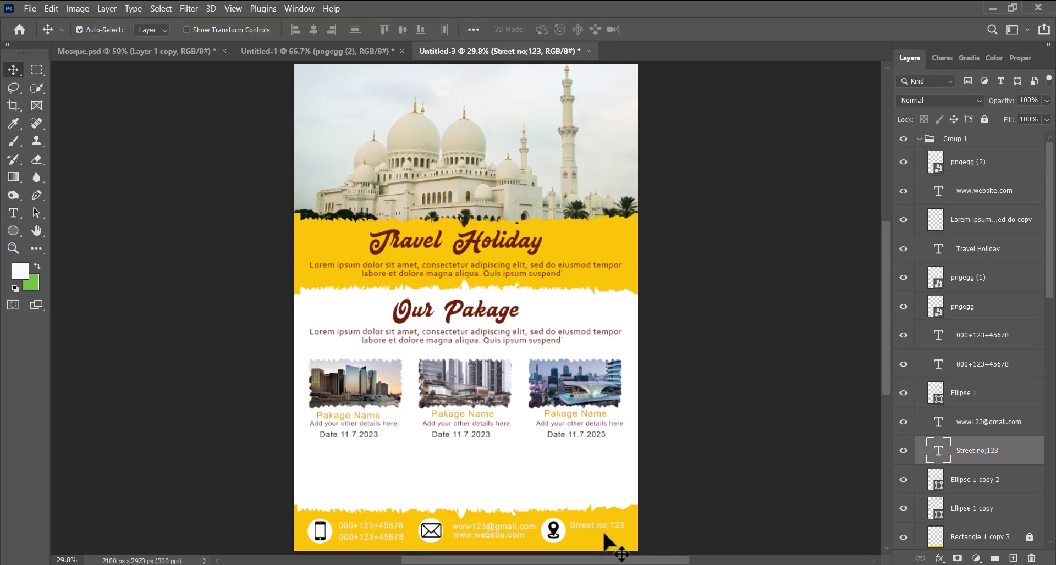
- Add a white 12 pt Arial line reading "Name;123" beneath the street address and align it with that line's left edge
key(t)
click(573, 537)
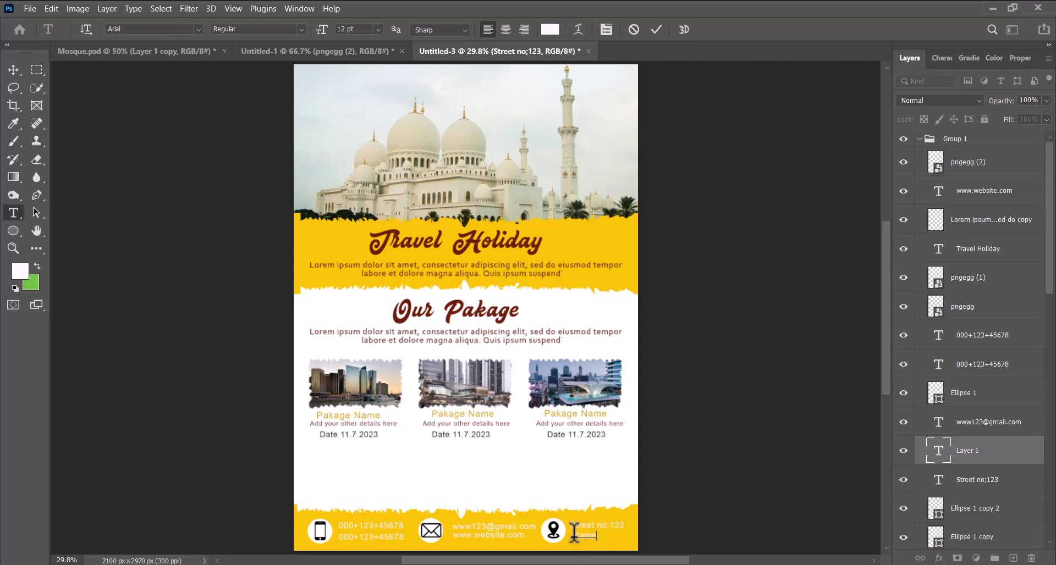
click(656, 30)
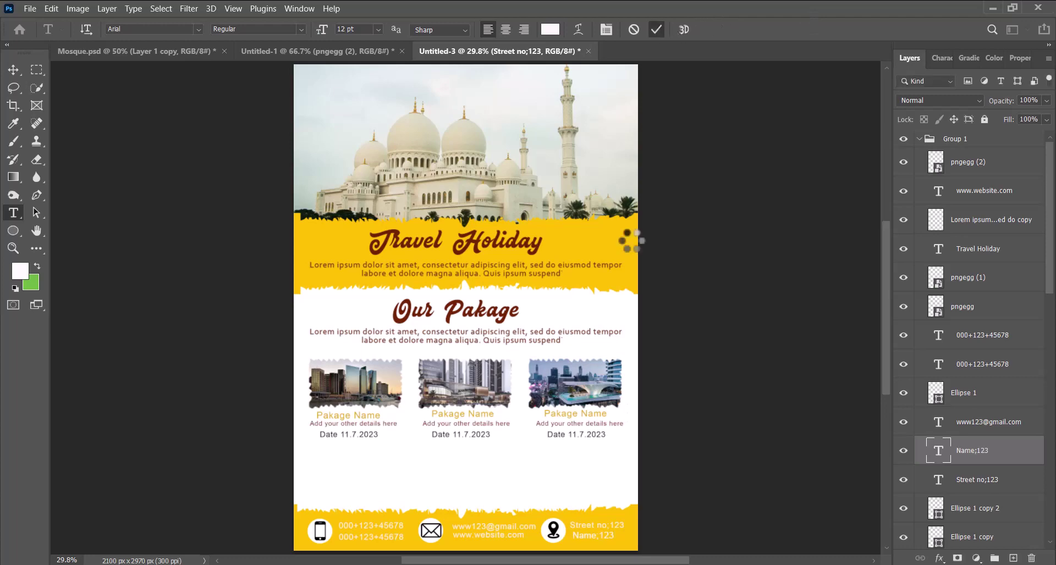
key(v)
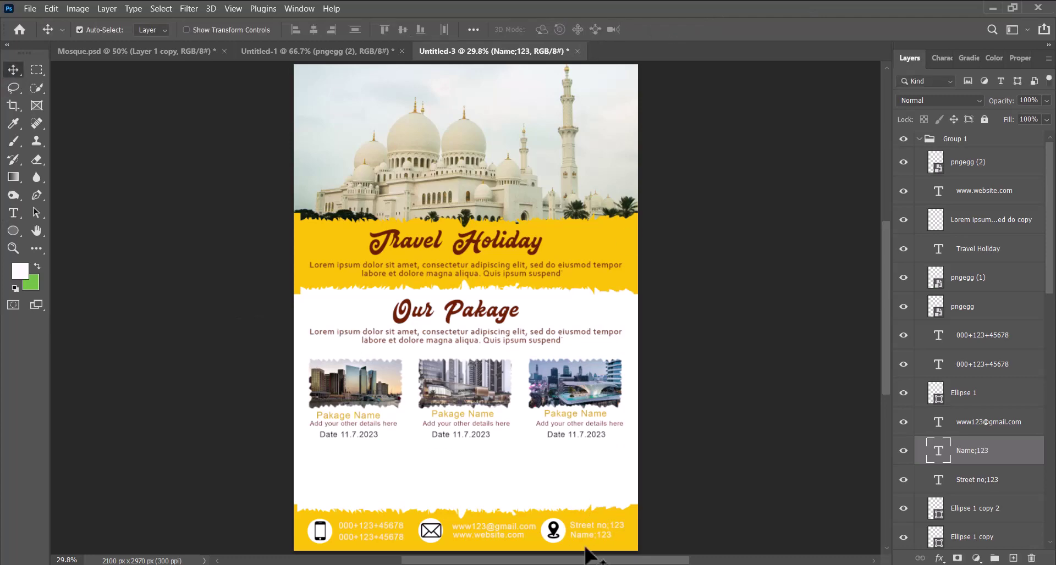